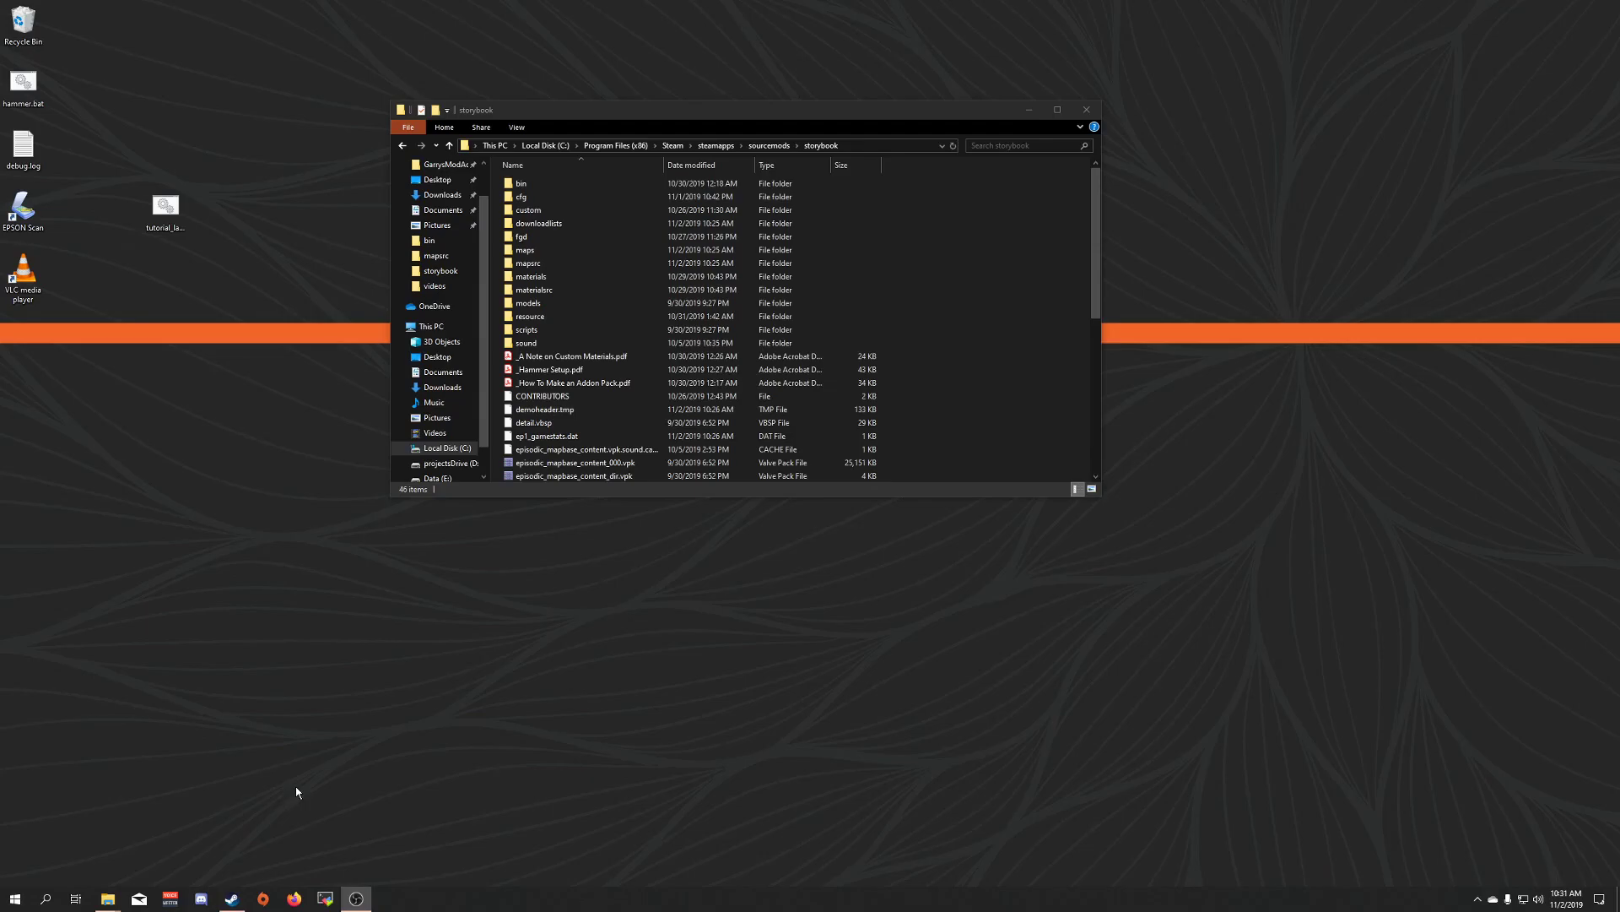
# Launch The Source Engine Storybook from its Steam library page.
pyautogui.click(231, 898)
pyautogui.click(269, 270)
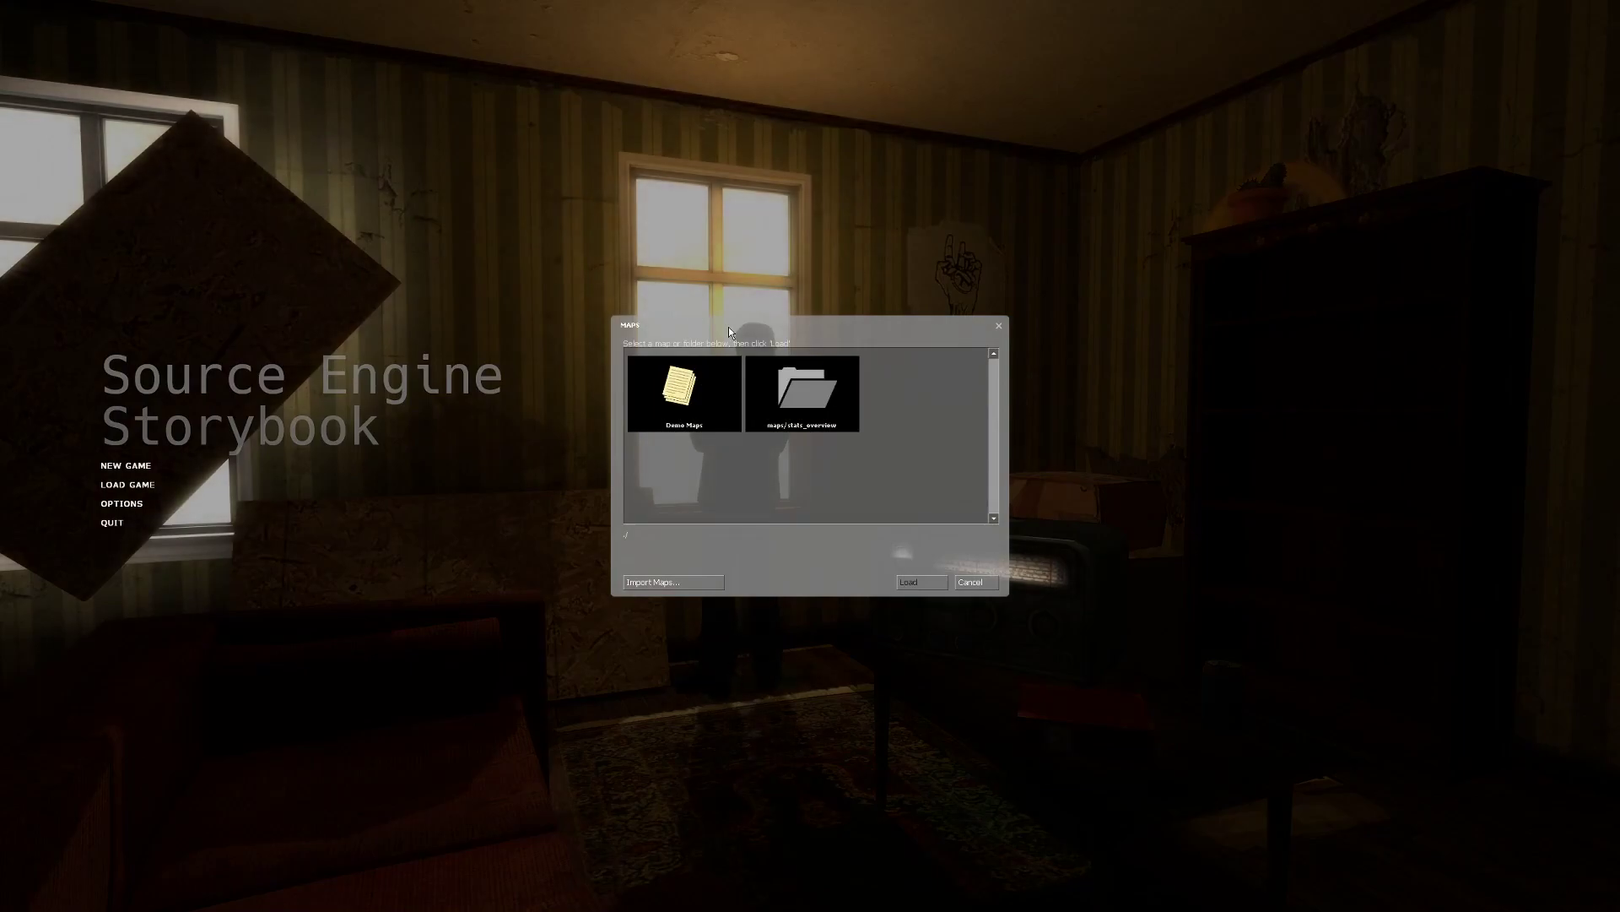
# Open the Demo Maps folder and load the Discord Demo map.
pyautogui.moveTo(728, 327); pyautogui.dragTo(769, 355)
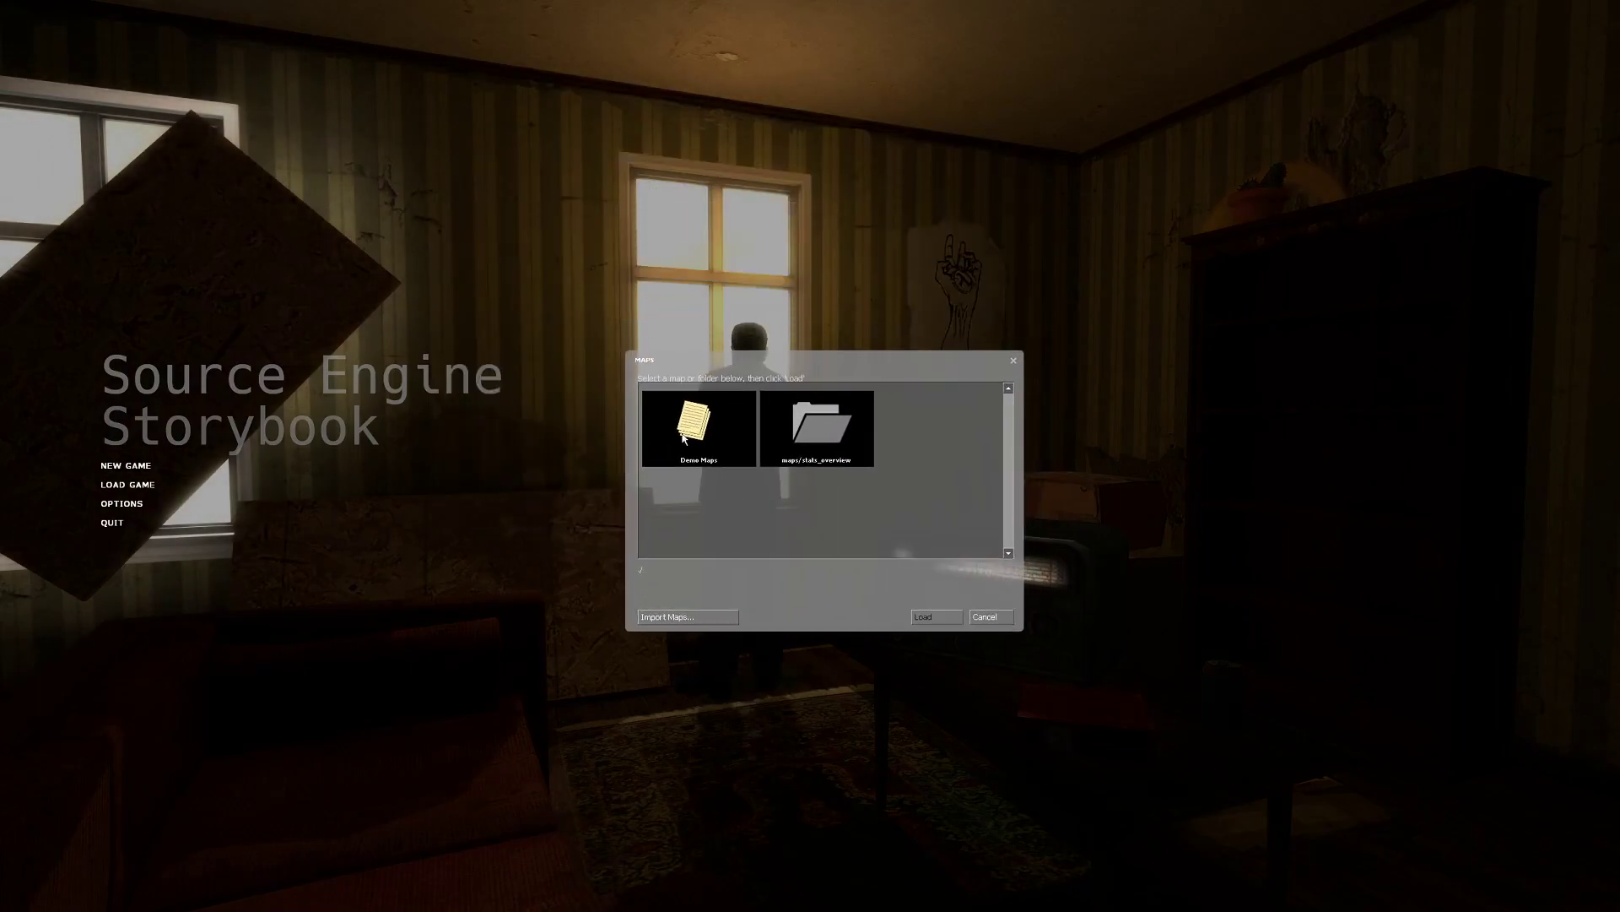
pyautogui.doubleClick(726, 448)
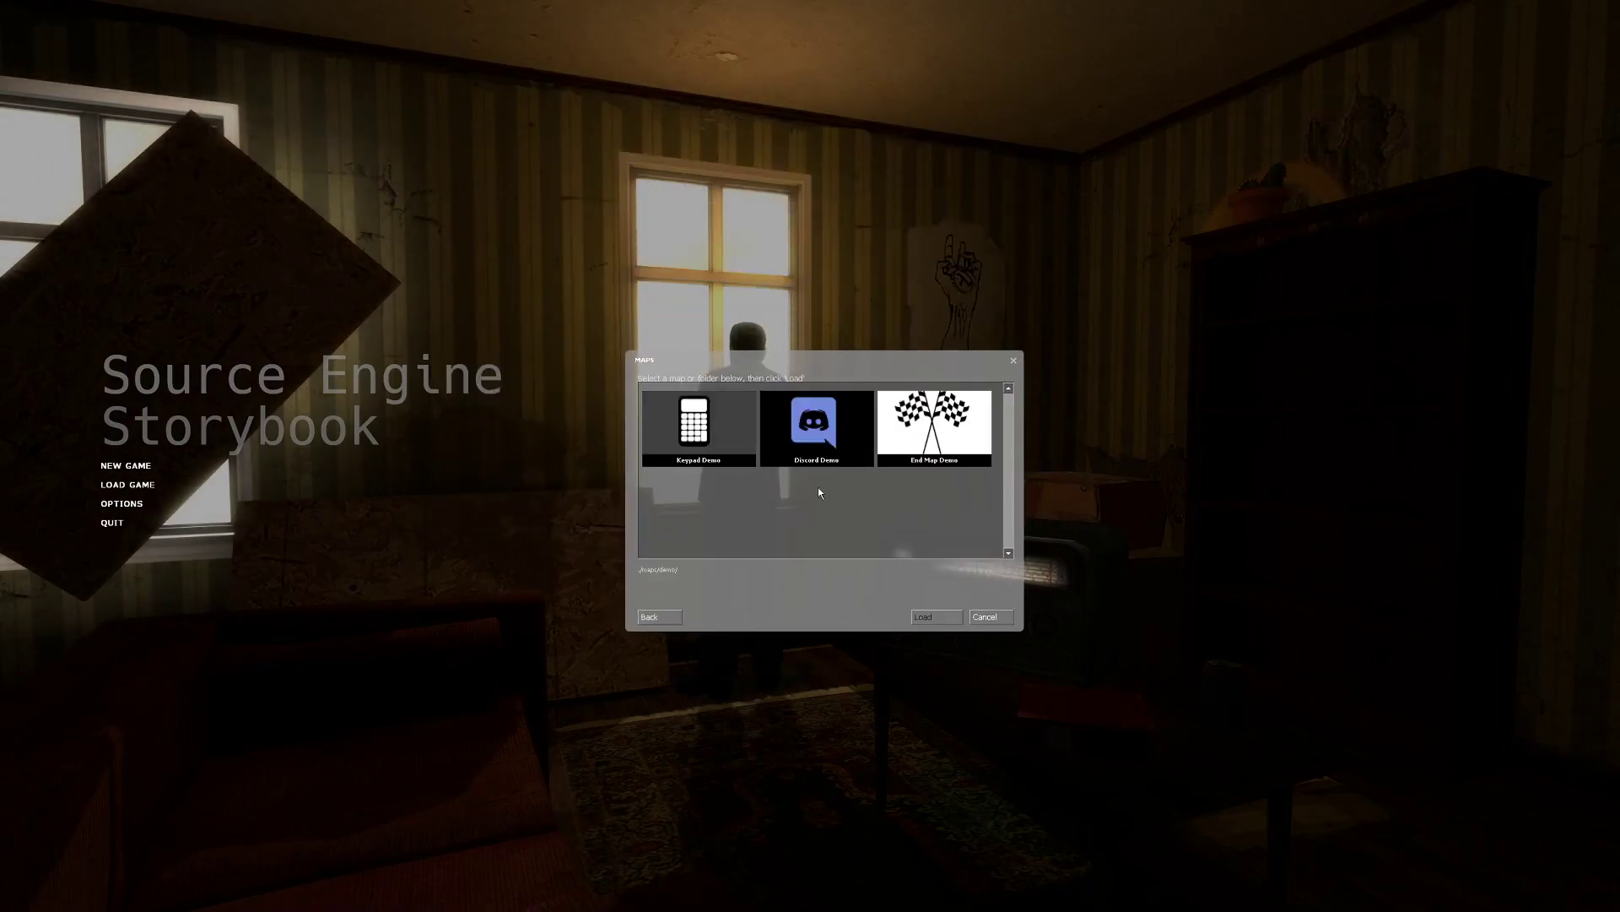
pyautogui.click(701, 427)
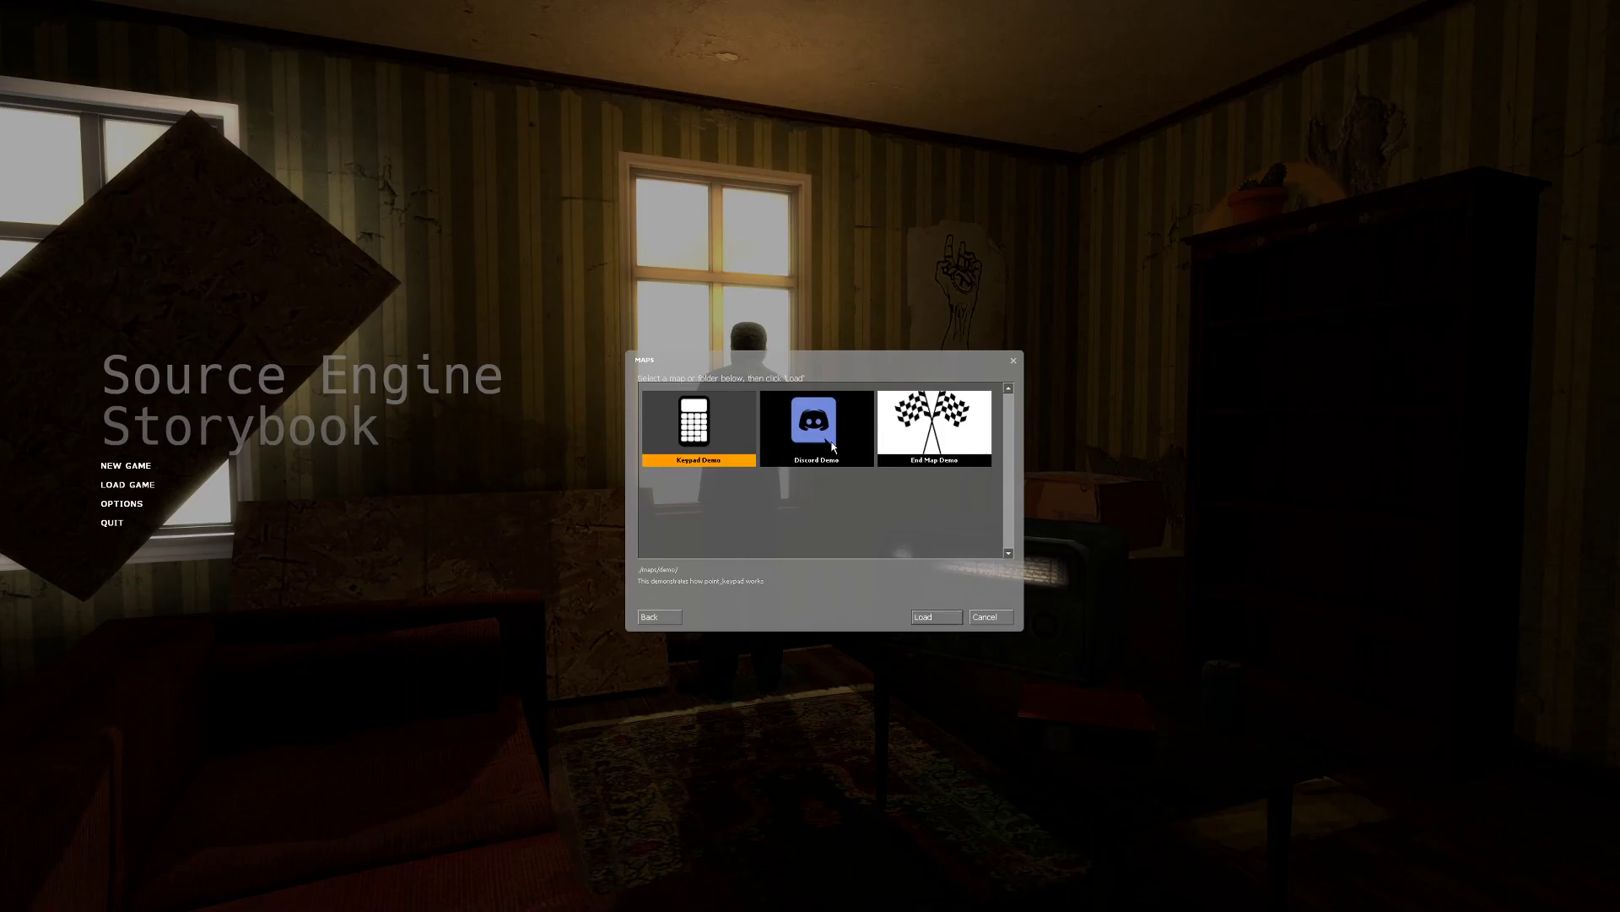
pyautogui.click(933, 434)
pyautogui.click(800, 434)
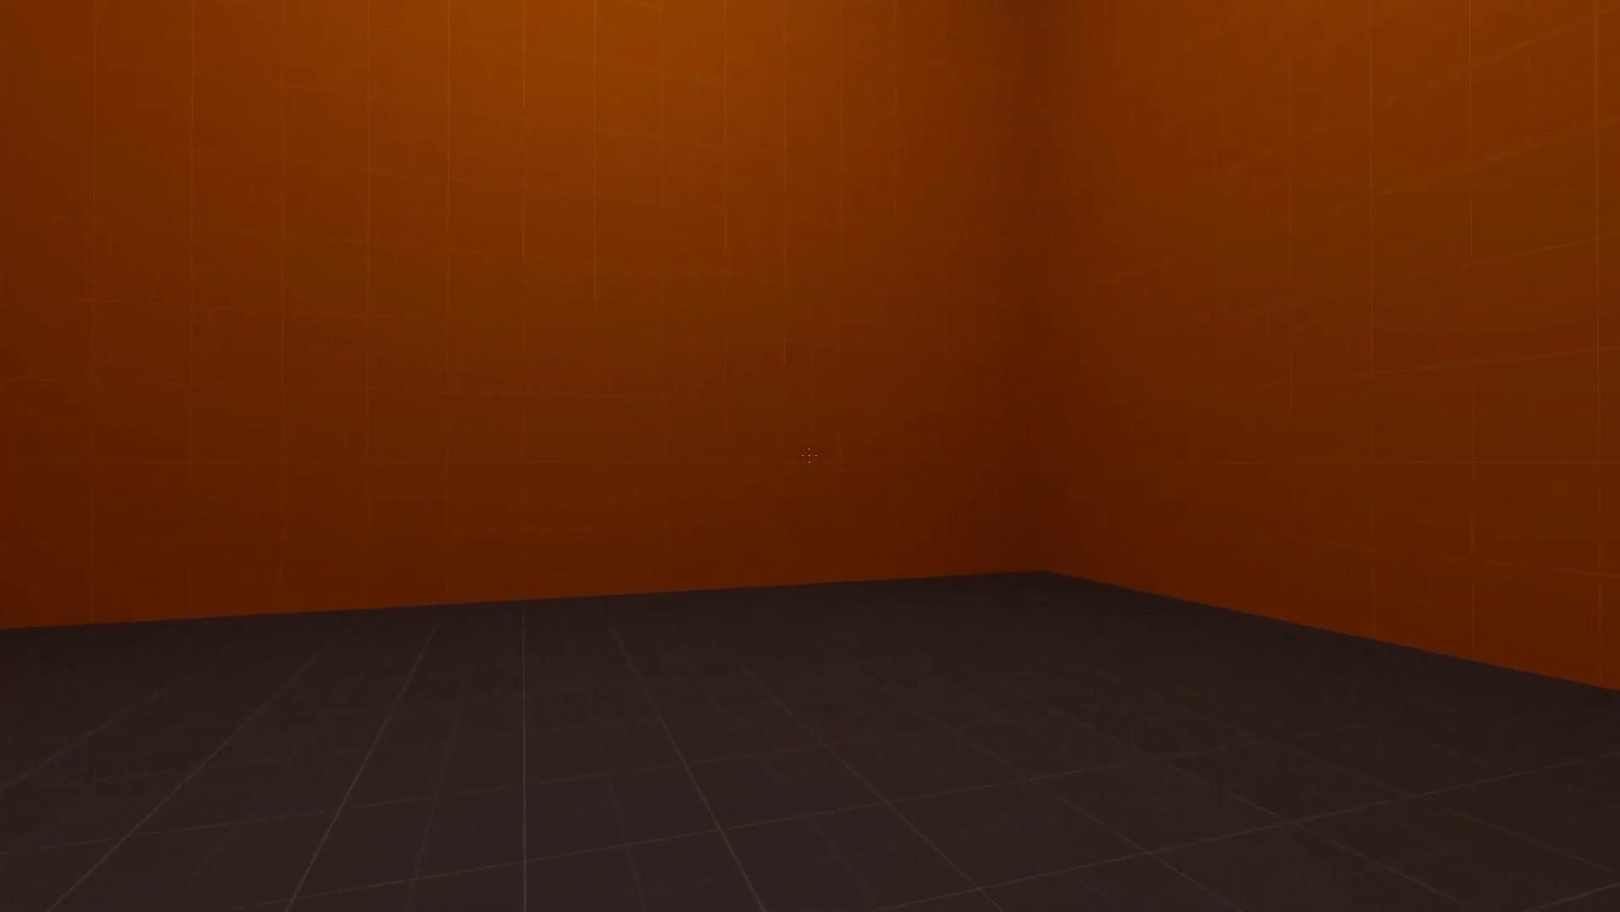
# Quit the game by running exit in the developer console.
pyautogui.press('`')
pyautogui.write('ex')
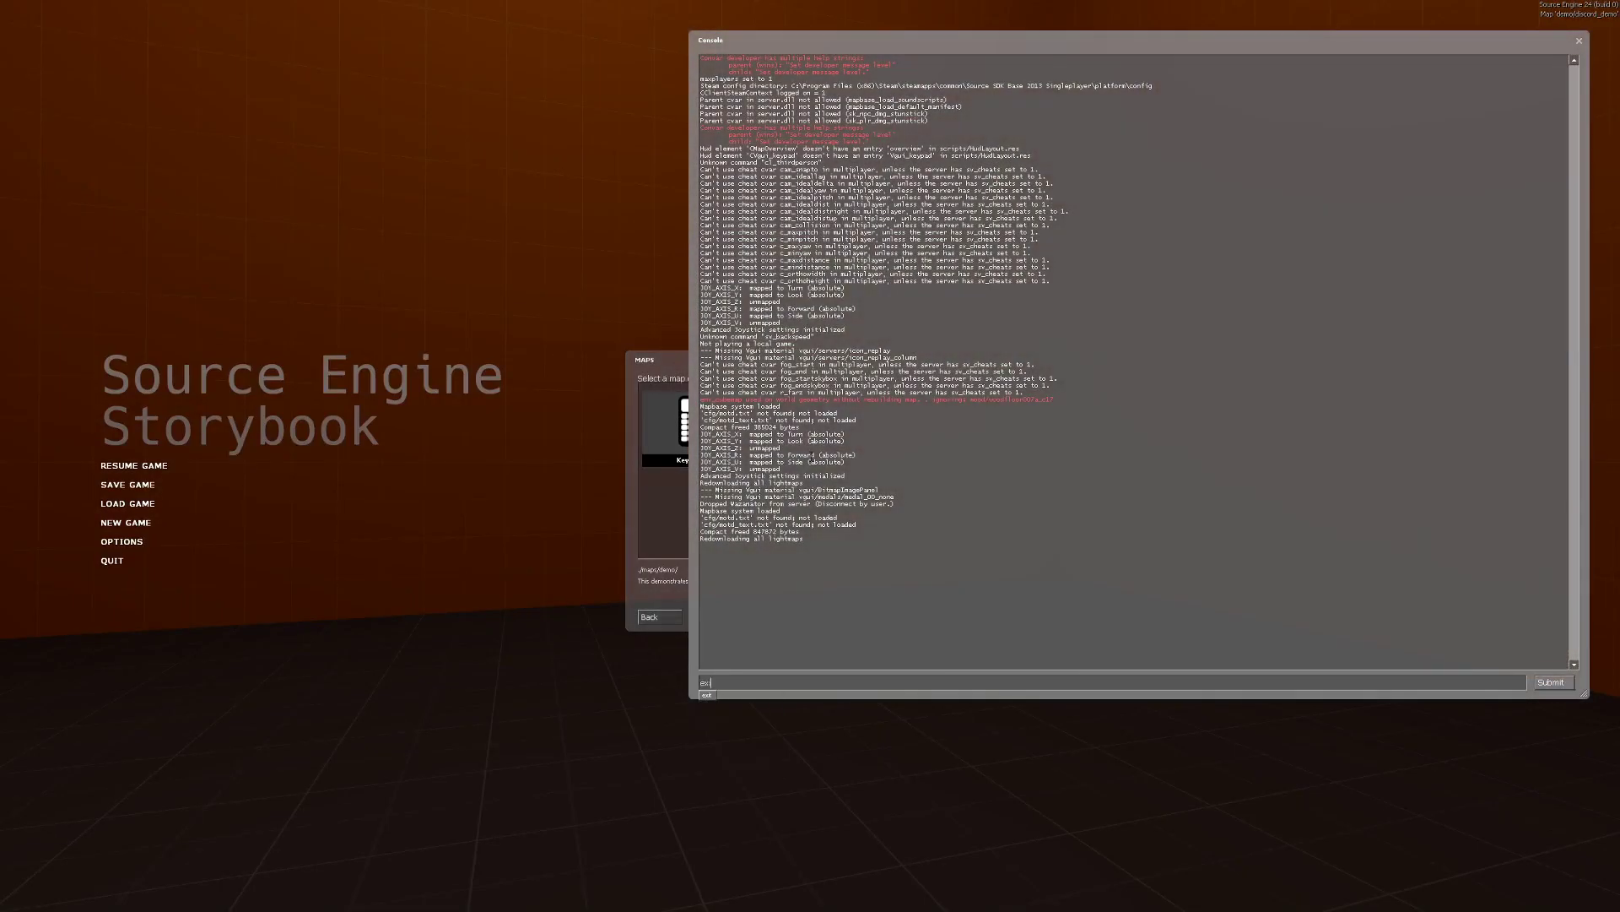
pyautogui.write('it')
pyautogui.press('Return')
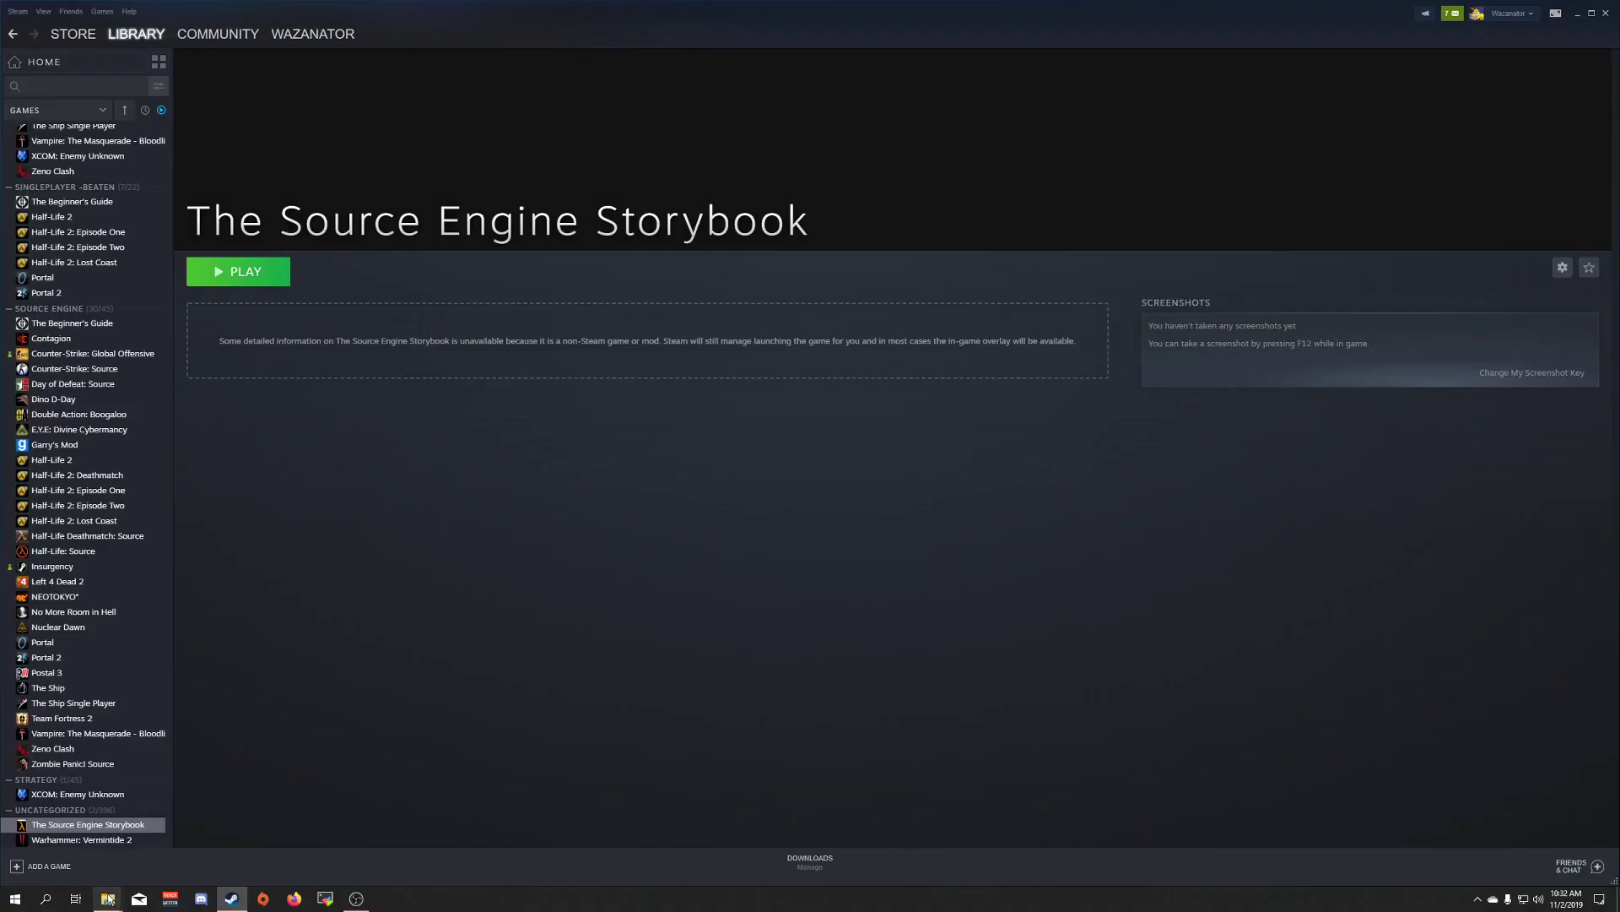
# Return to the storybook folder window and open its custom folder.
pyautogui.moveTo(108, 898)
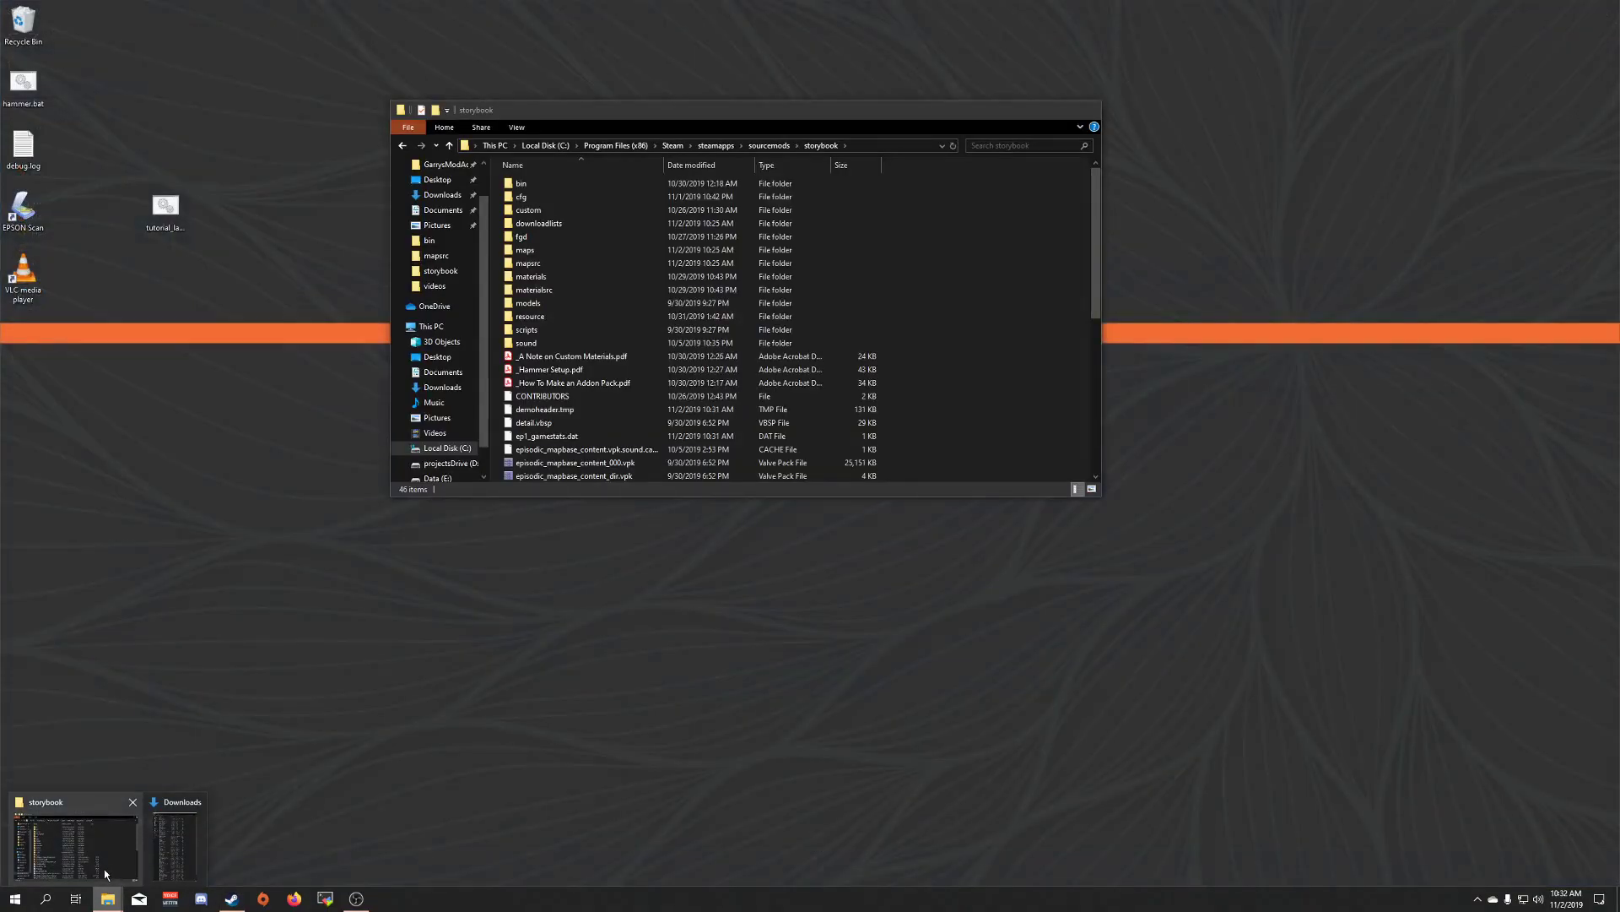
pyautogui.click(104, 868)
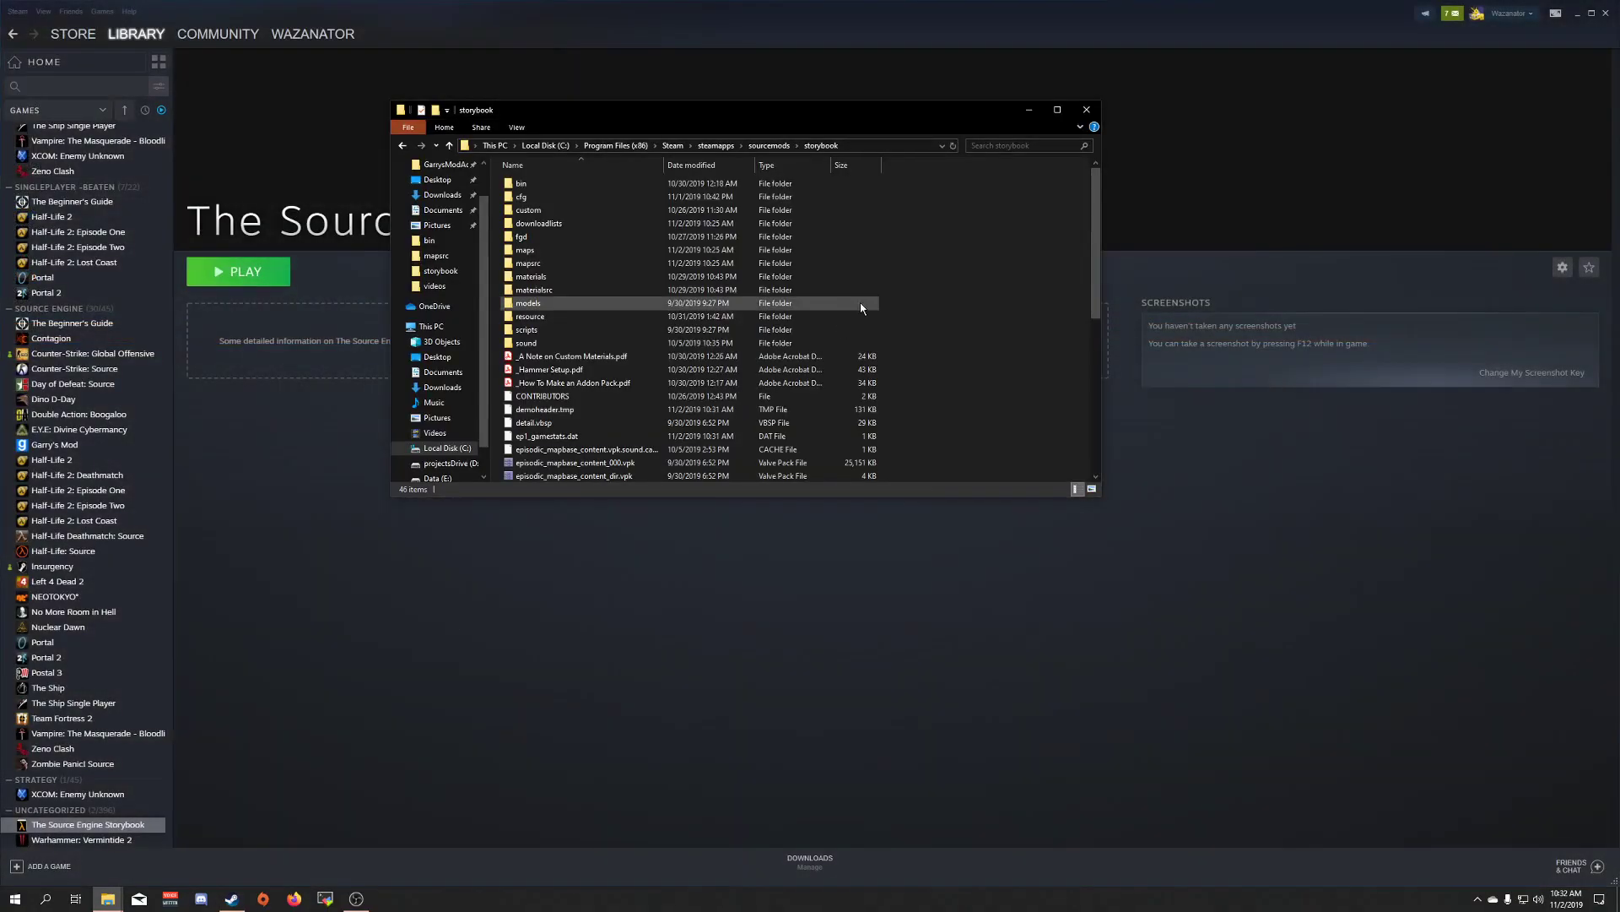
pyautogui.doubleClick(563, 211)
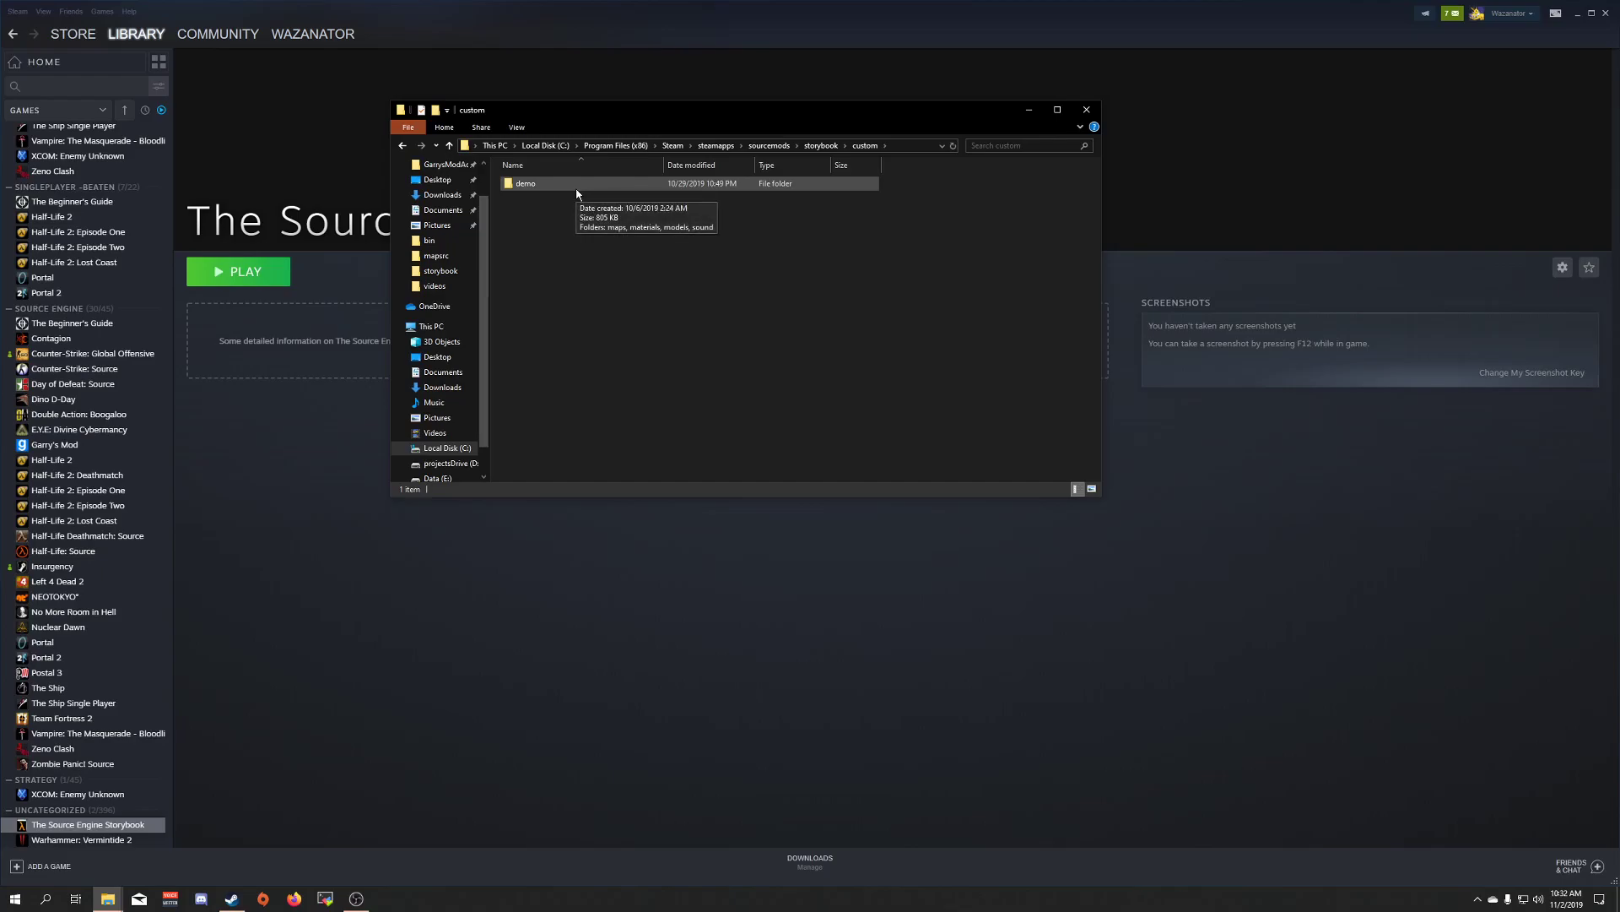
# Create a new folder named demo2 inside custom.
pyautogui.rightClick(536, 229)
pyautogui.moveTo(608, 460)
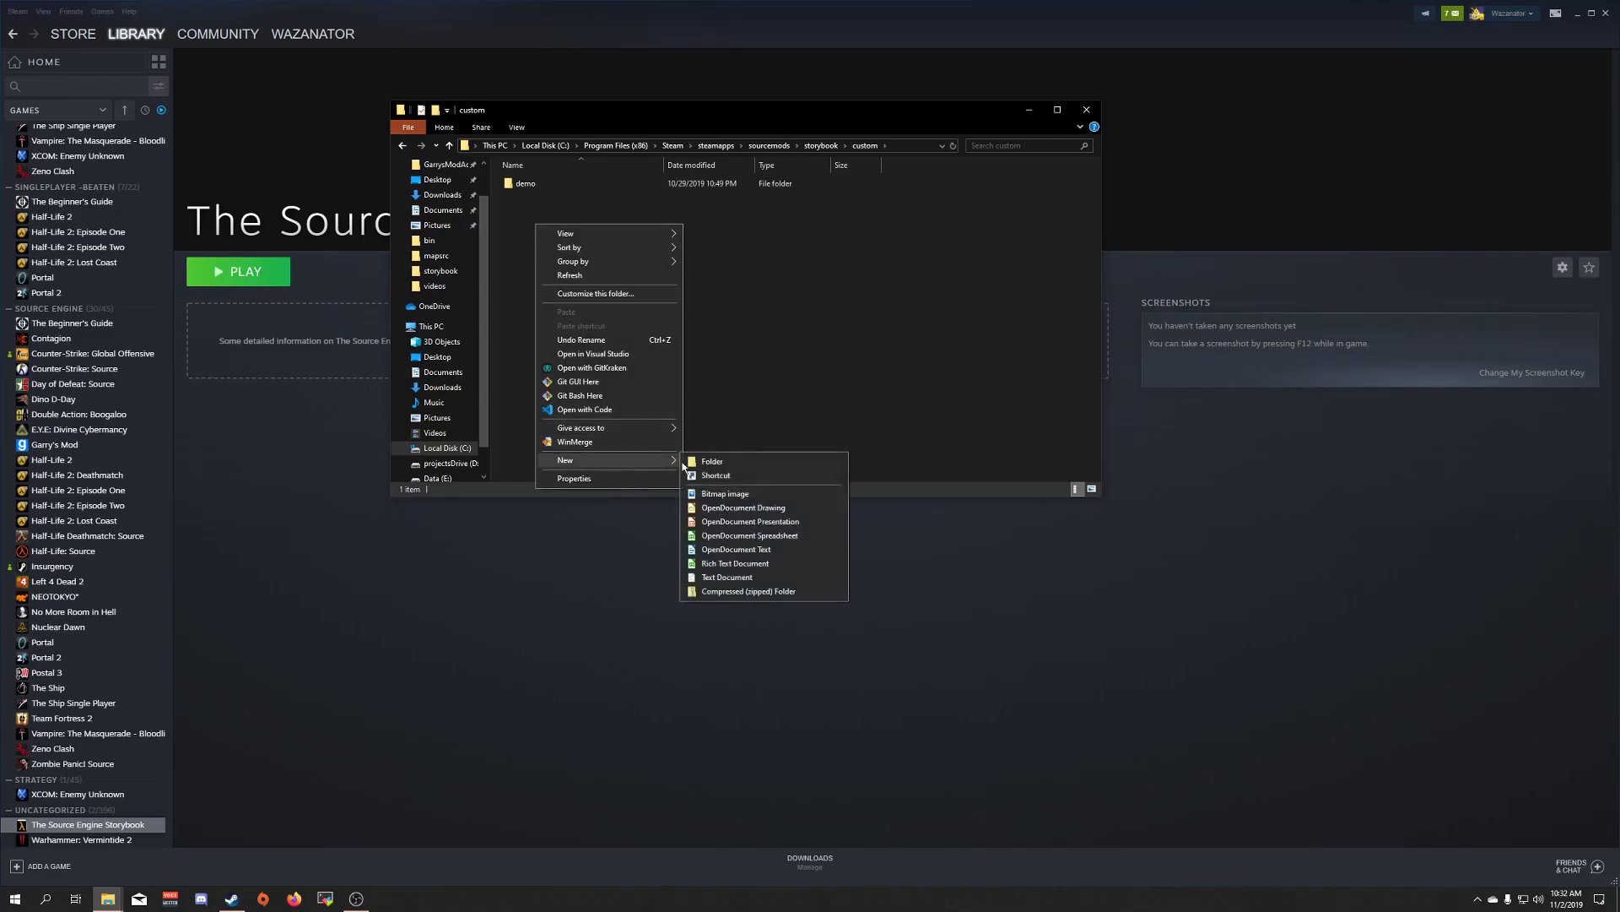
pyautogui.click(716, 462)
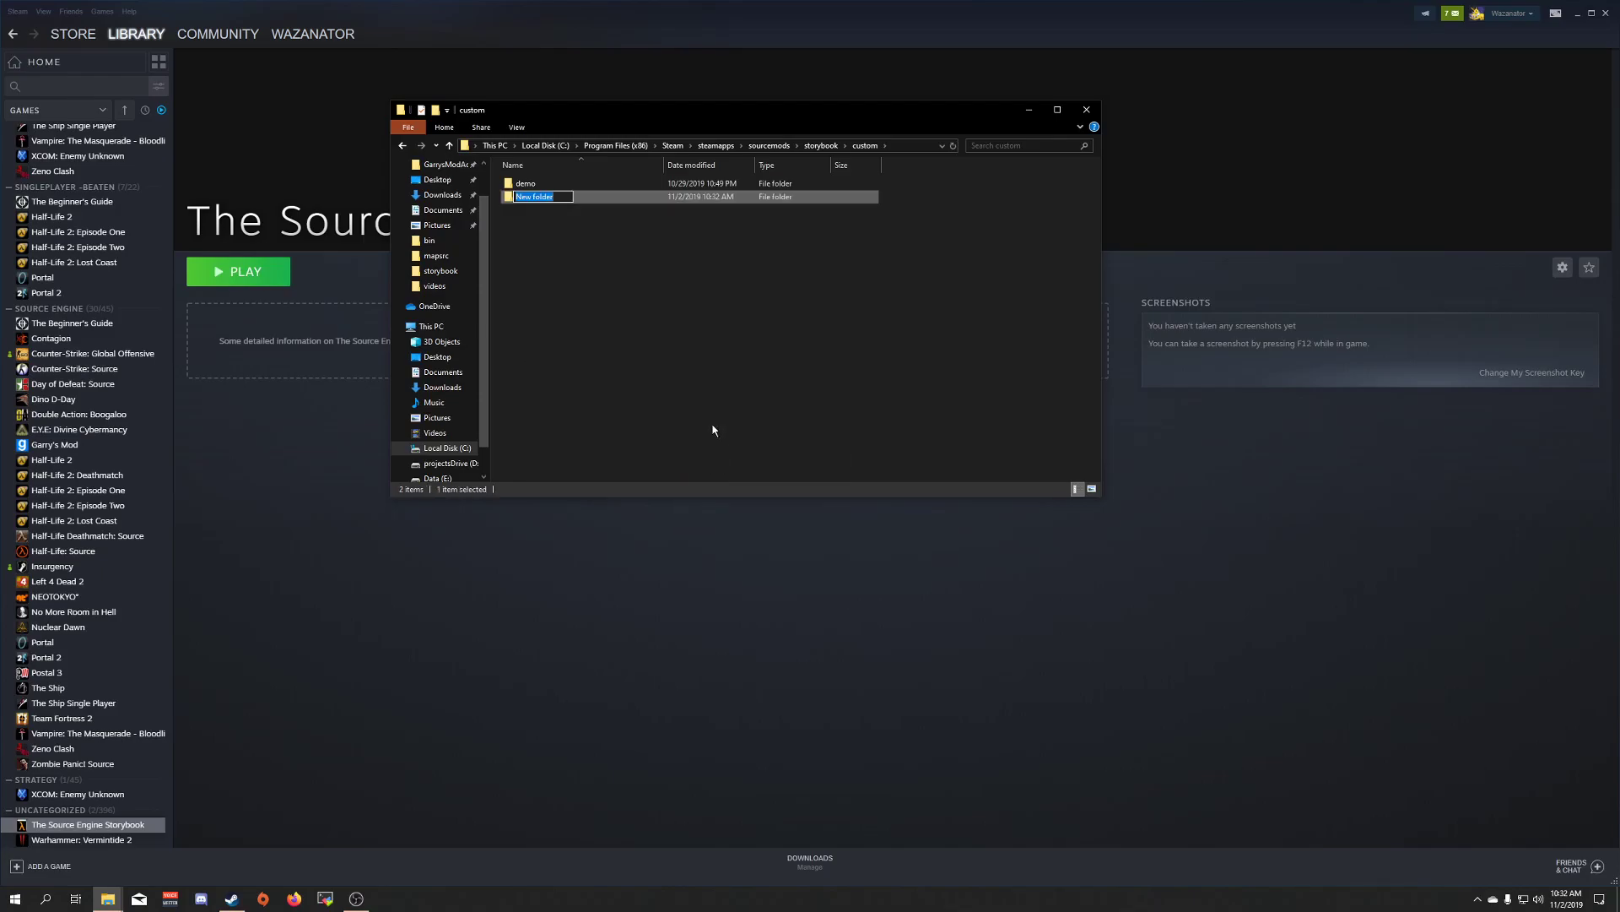
pyautogui.write('demo2')
pyautogui.press('Return')
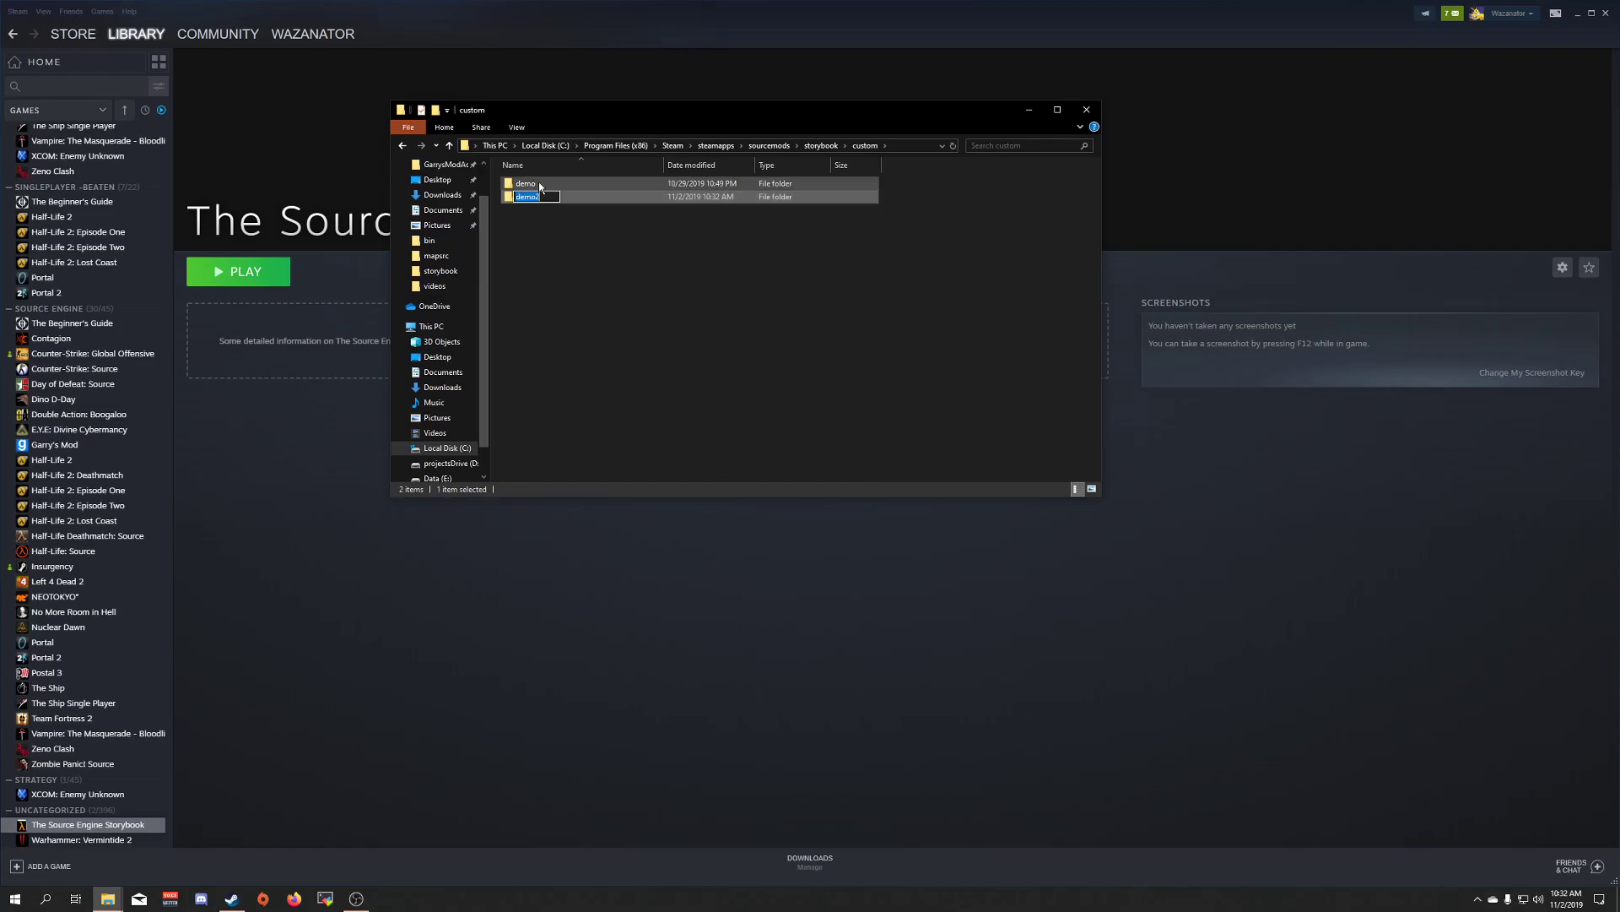
# Inside demo2, create the maps and materials subfolders.
pyautogui.doubleClick(538, 198)
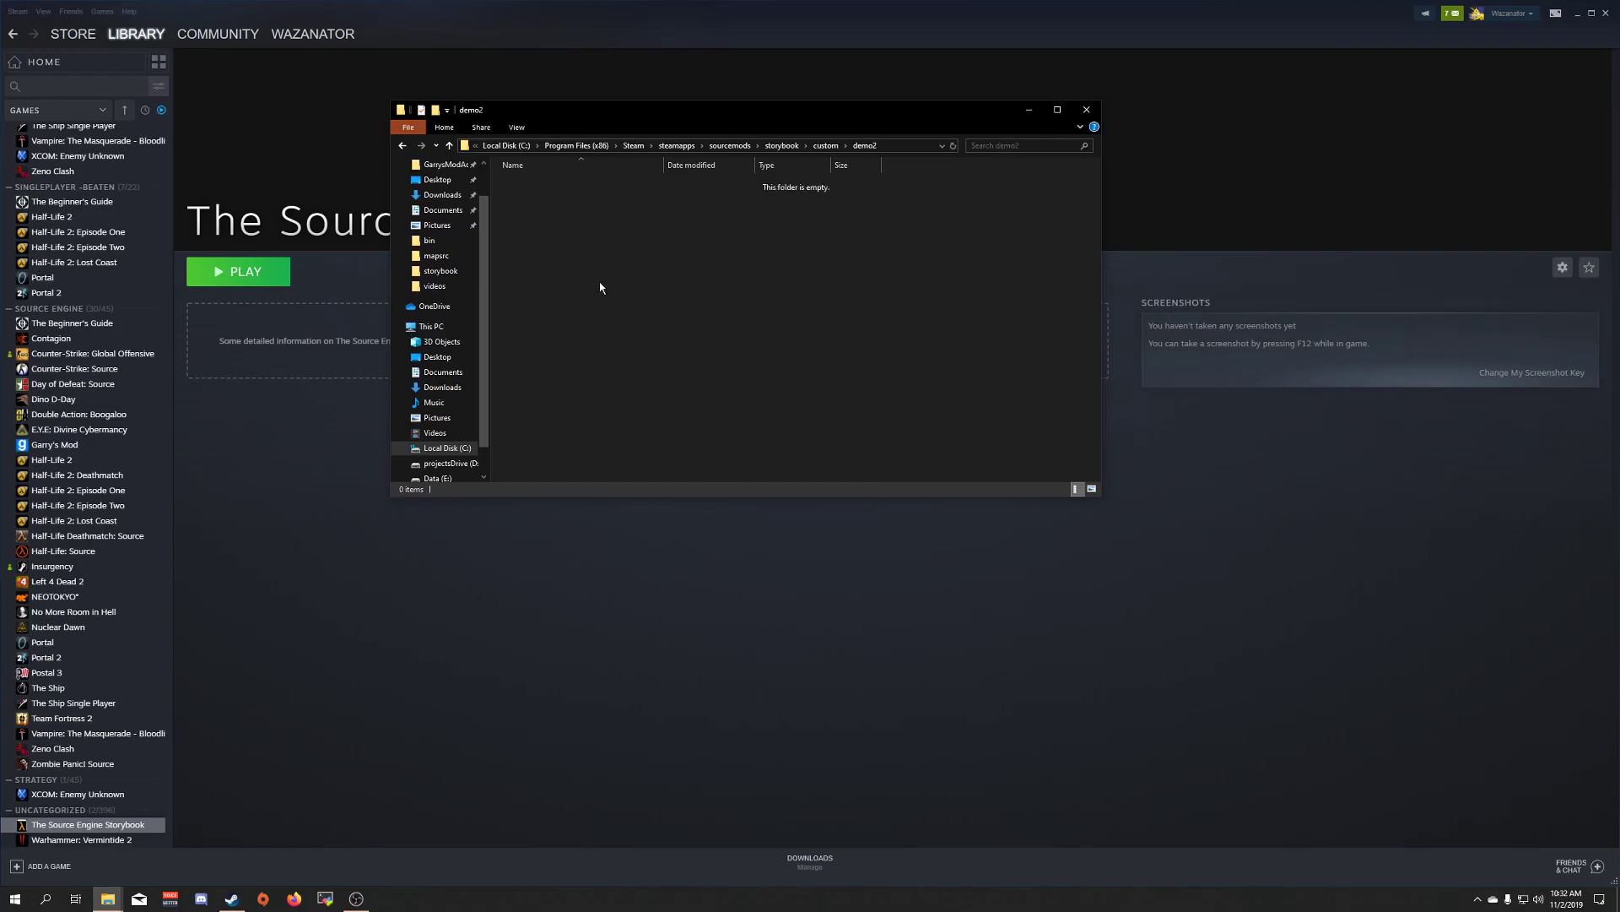
pyautogui.hotkey('ctrl', 'shift', 'n')
pyautogui.write('maps')
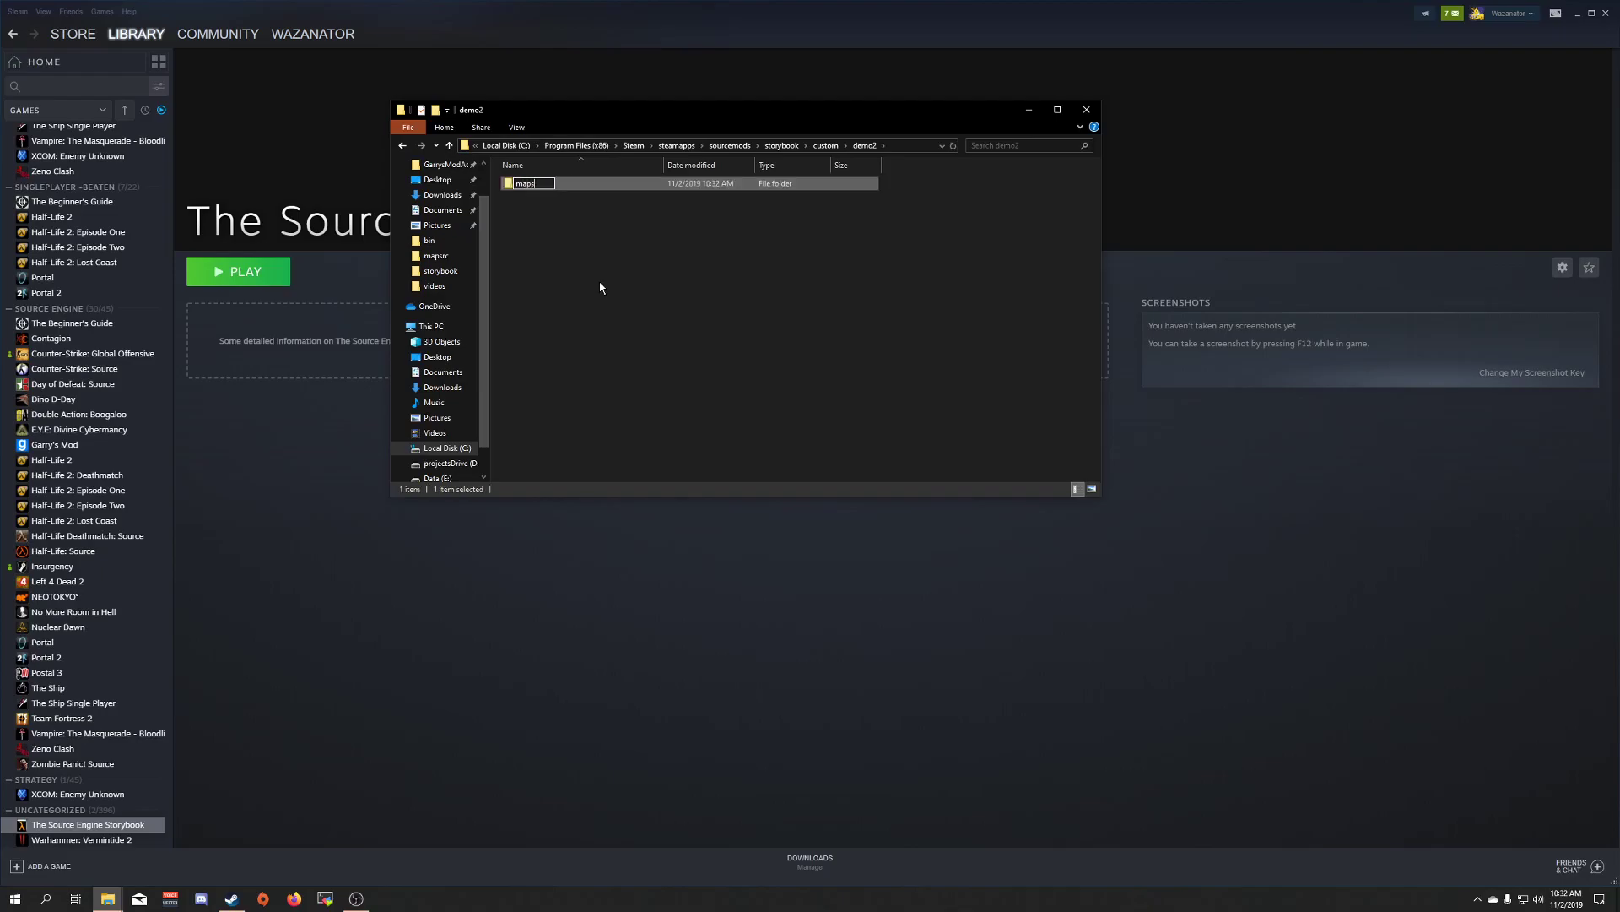
pyautogui.press('Return')
pyautogui.hotkey('ctrl', 'shift', 'n')
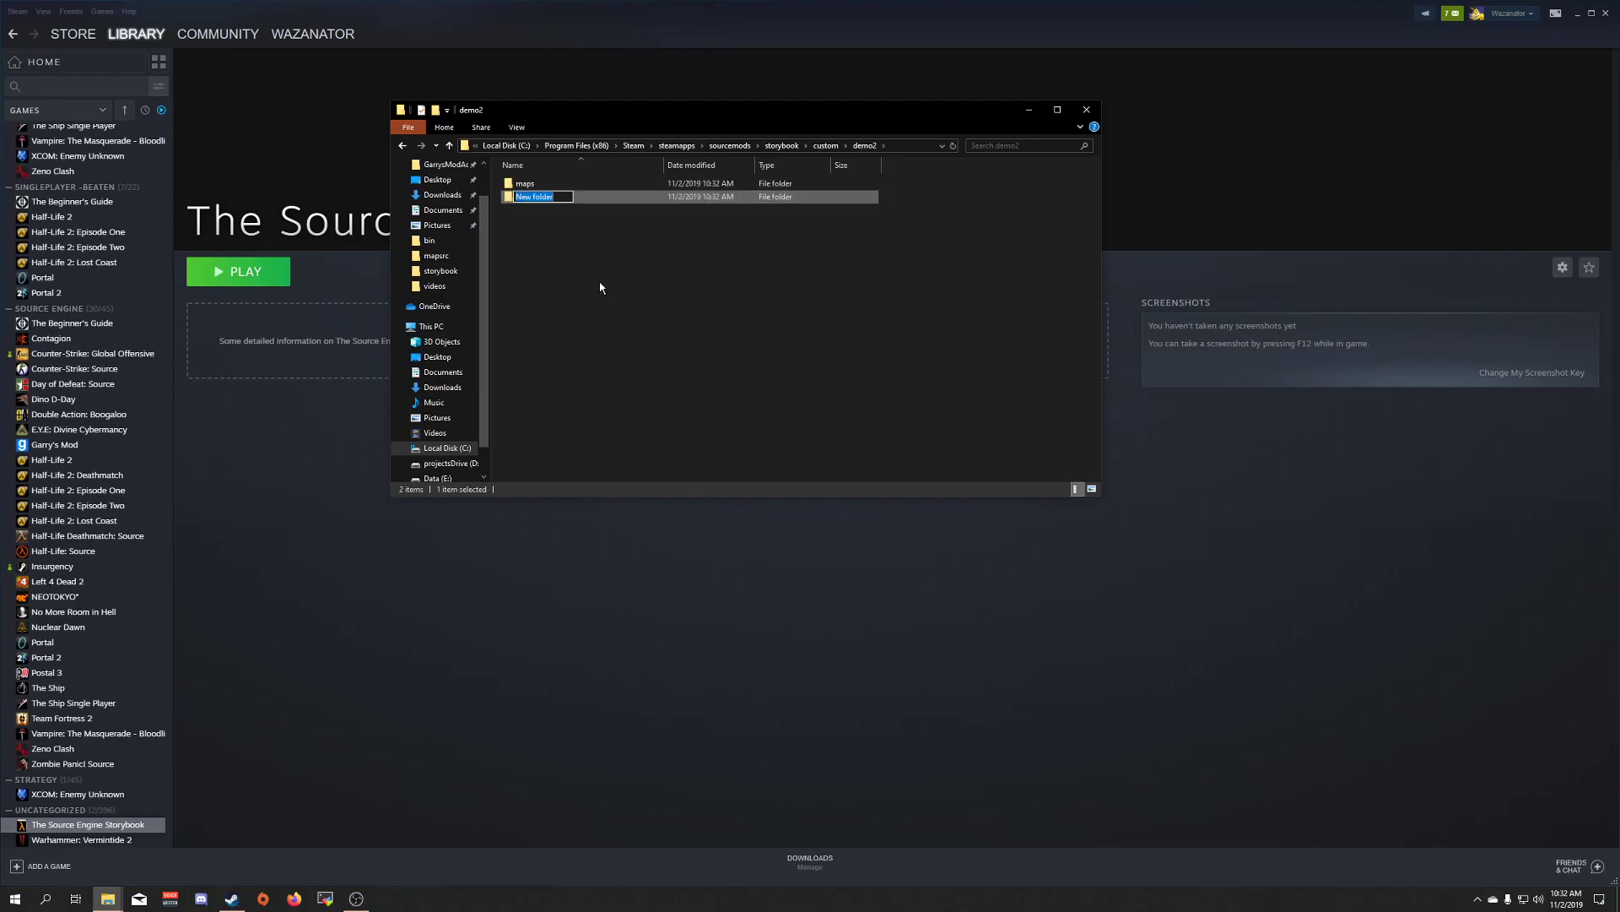
pyautogui.write('materials')
pyautogui.press('Return')
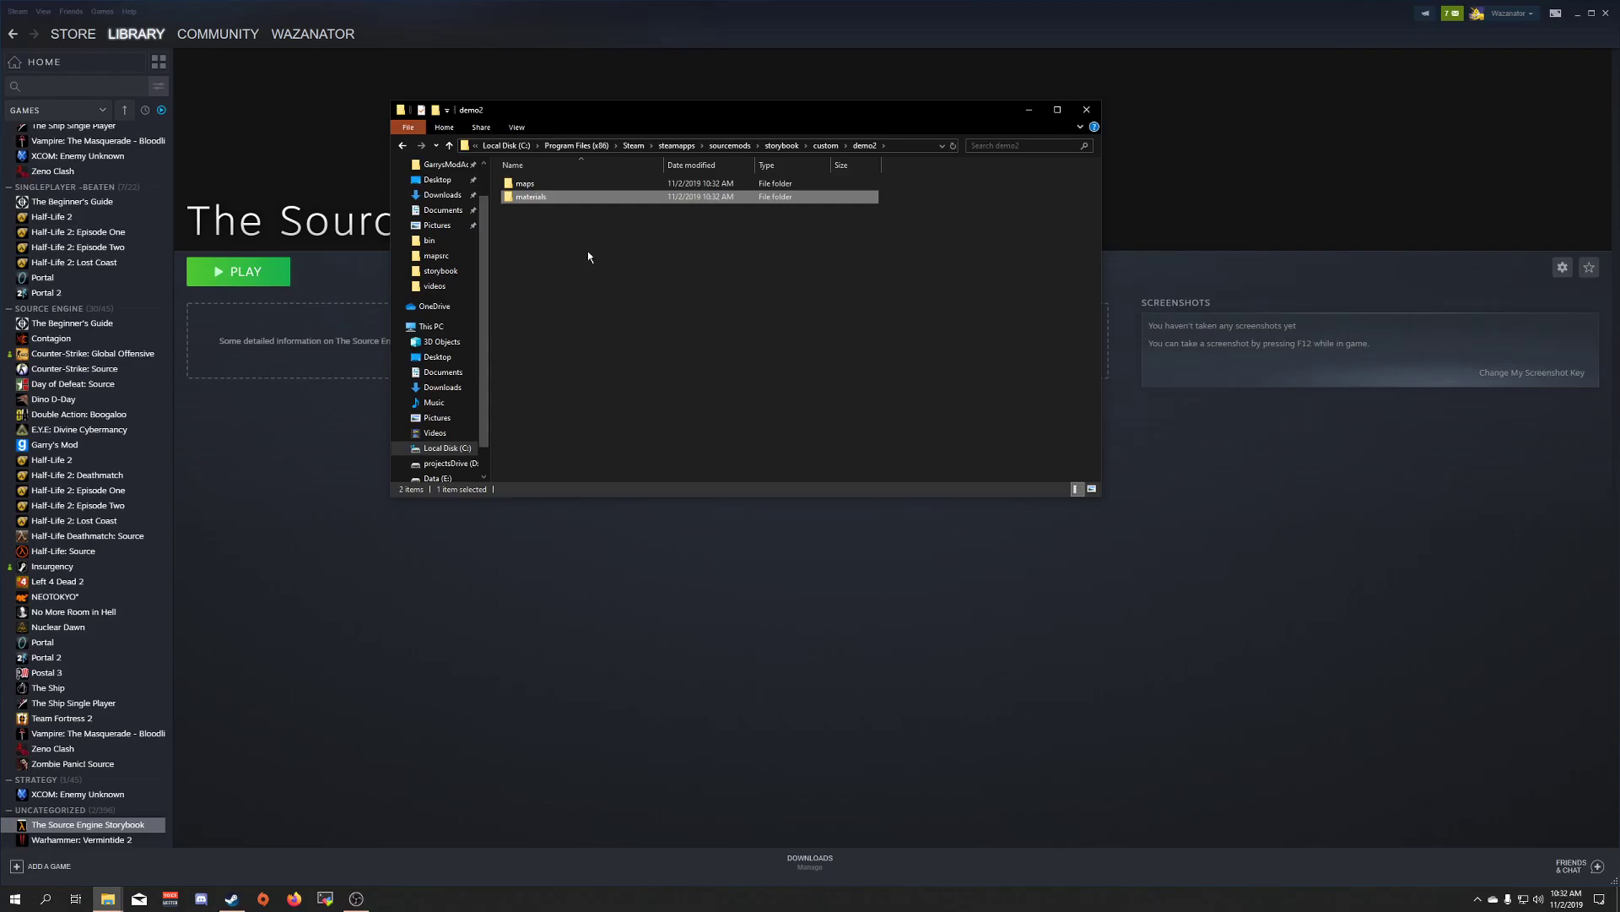
# After checking the demo folder's layout, add models and sound subfolders to demo2.
pyautogui.hotkey('alt', 'Left')
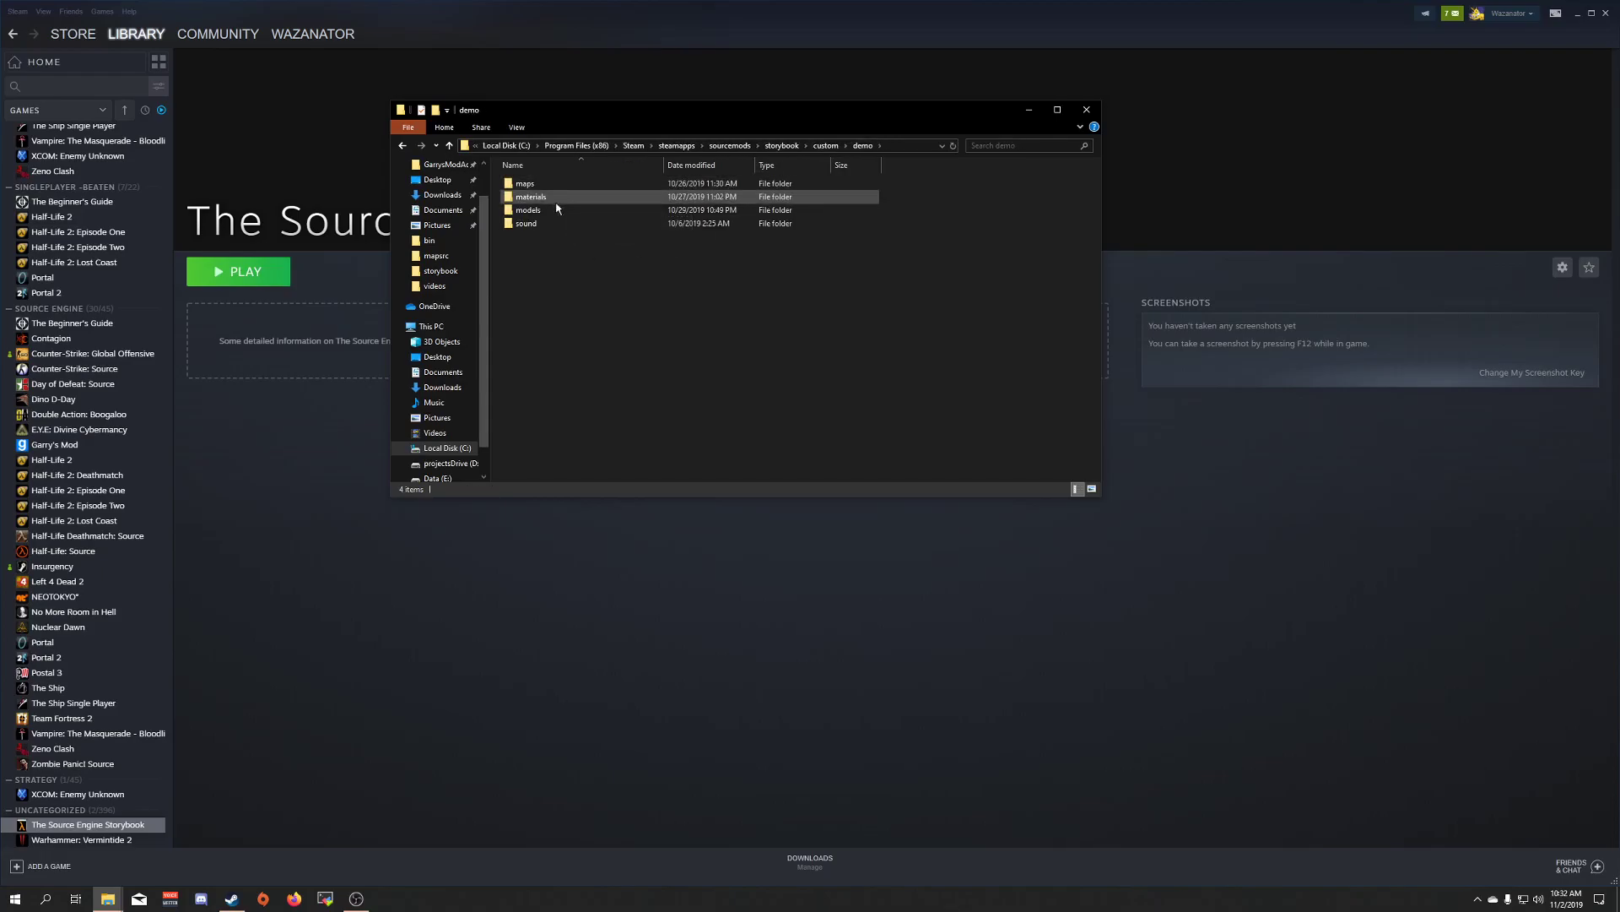
pyautogui.click(825, 145)
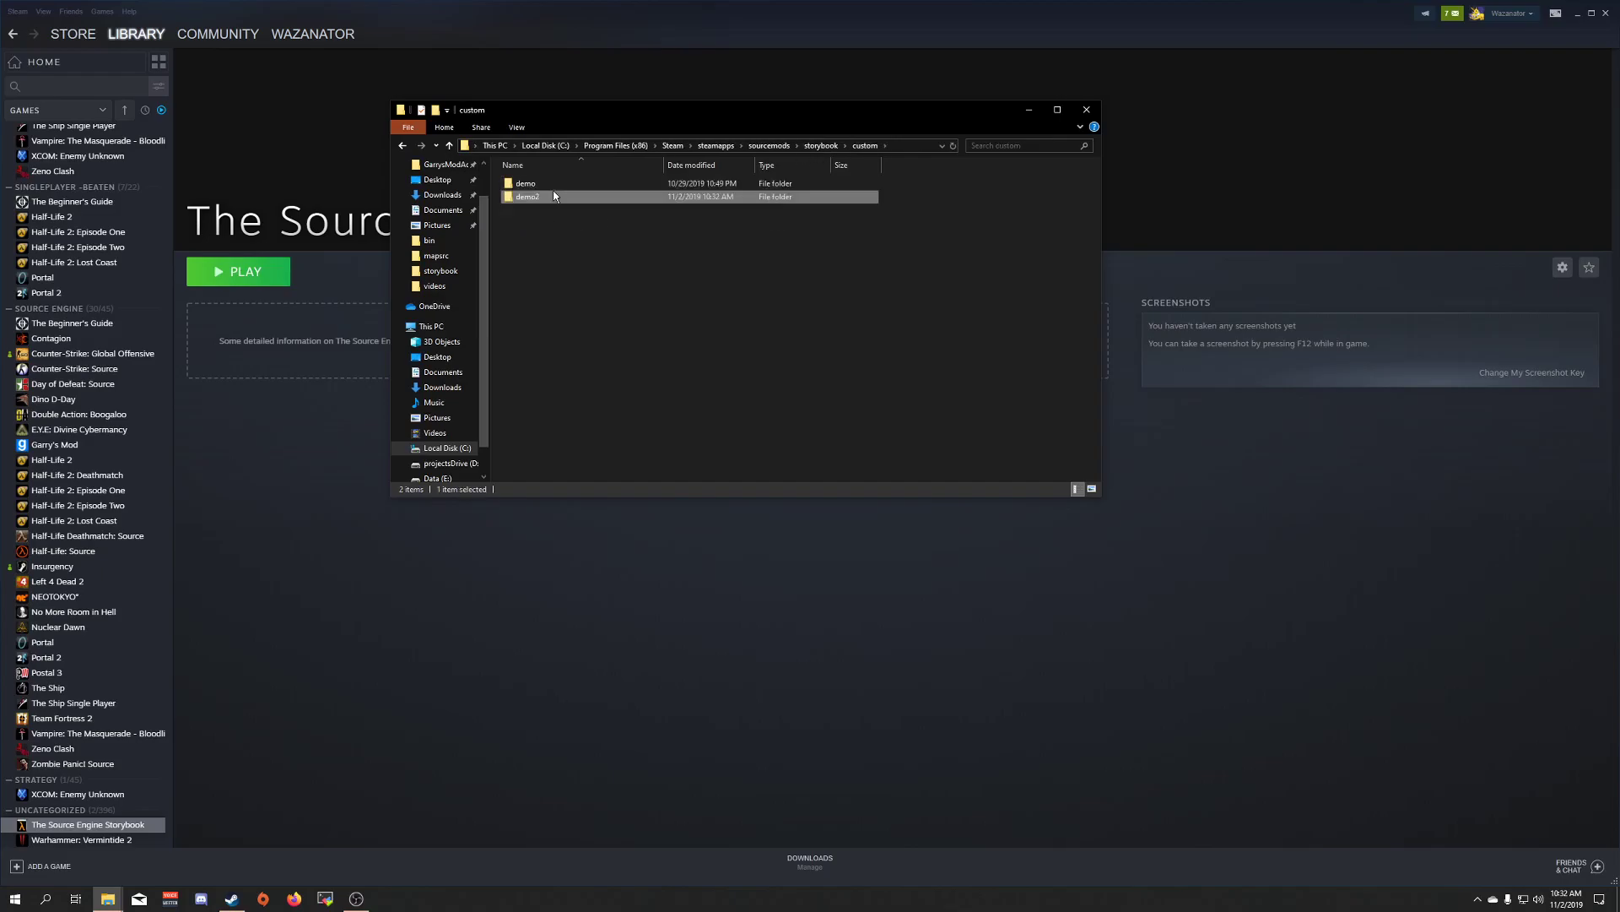
pyautogui.doubleClick(540, 196)
pyautogui.hotkey('ctrl', 'shift', 'n')
pyautogui.write('mode')
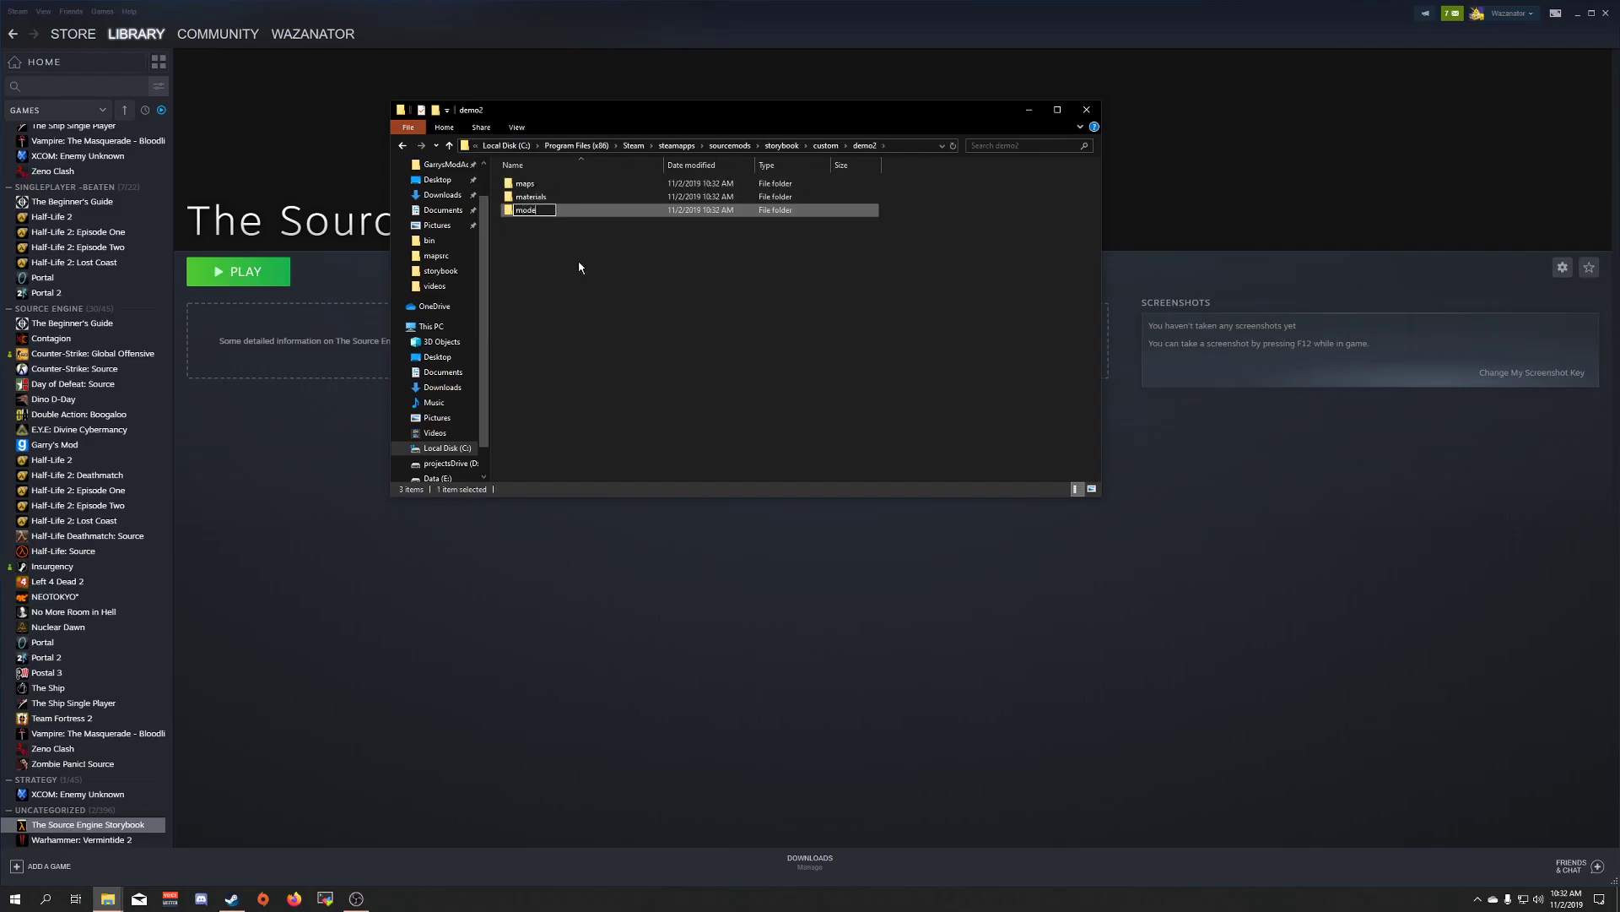
pyautogui.write('ls')
pyautogui.press('Return')
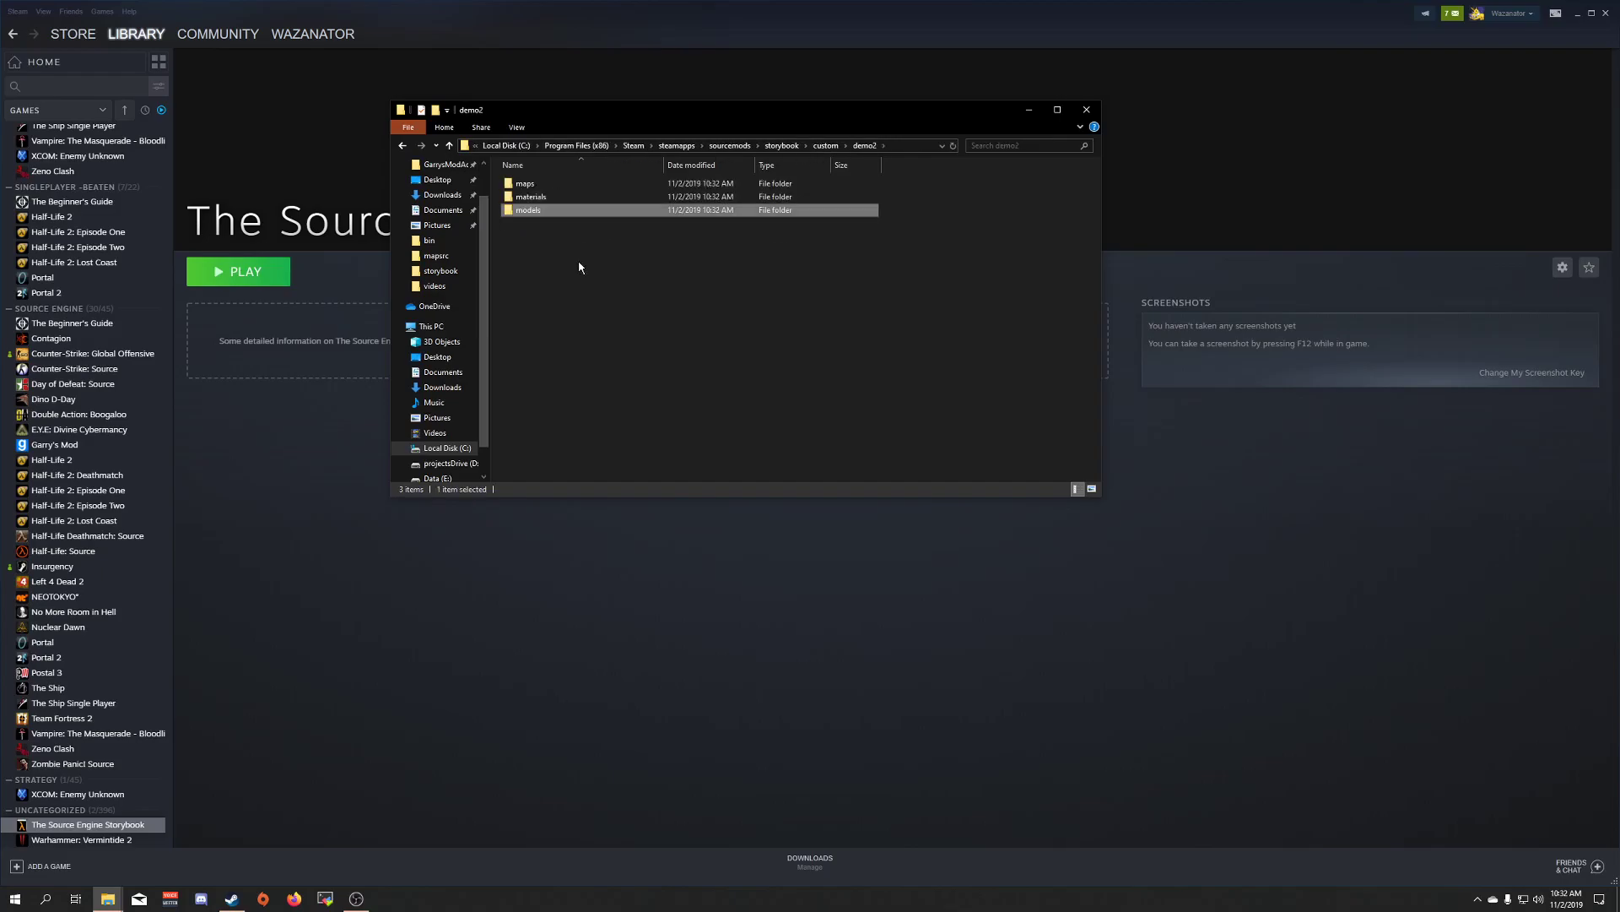
pyautogui.hotkey('ctrl', 'shift', 'n')
pyautogui.write('sound')
pyautogui.press('Return')
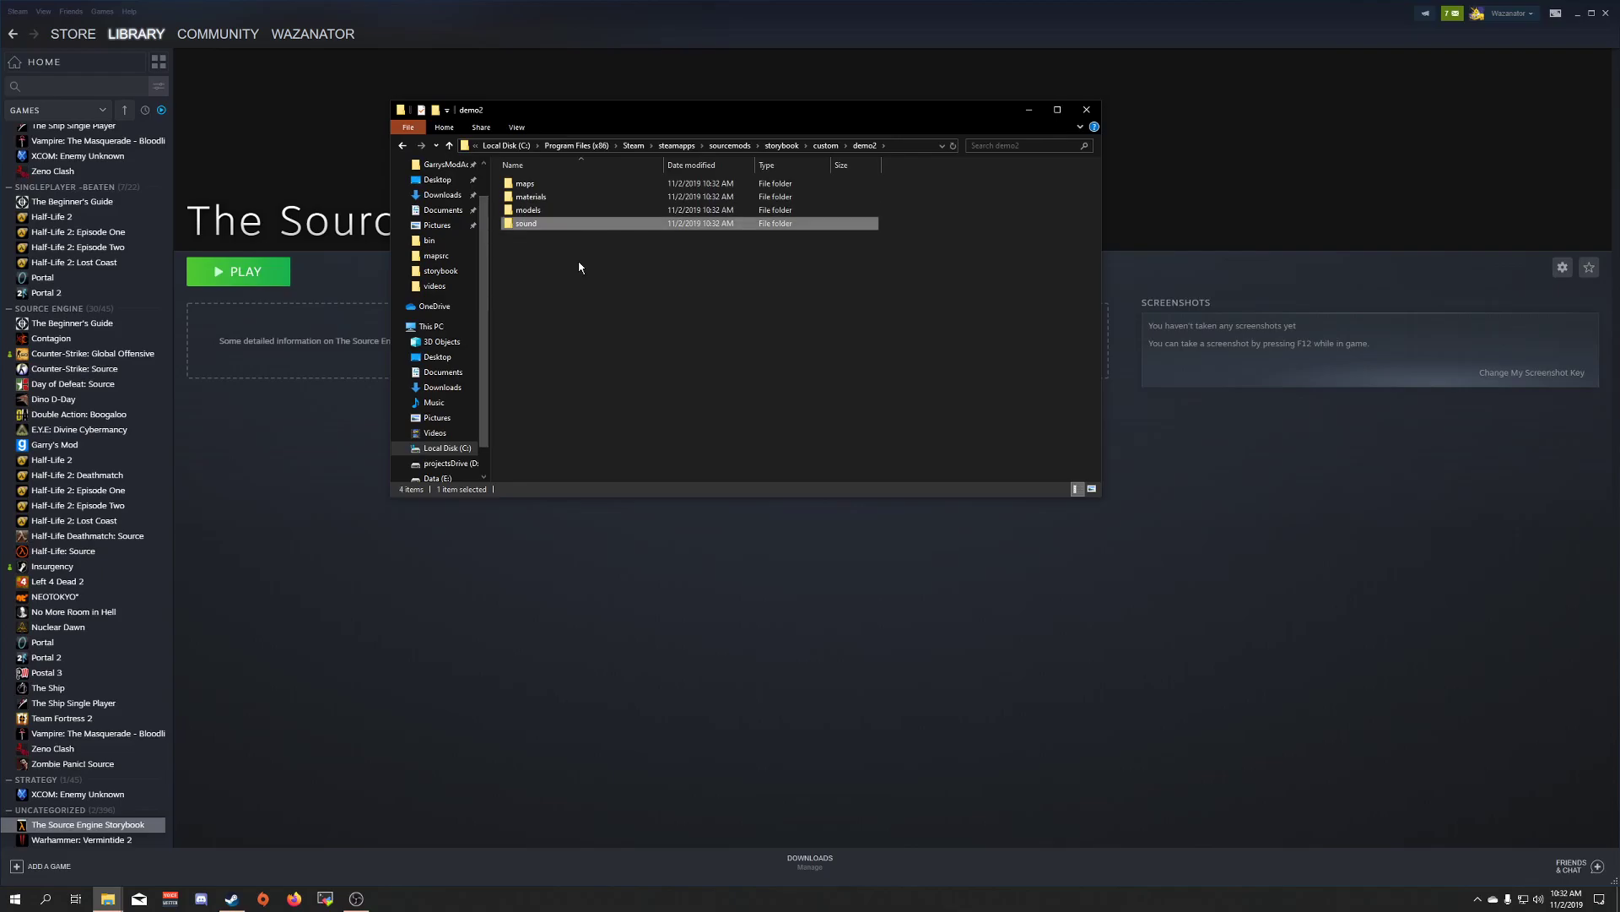
# Create a demo2 folder inside demo2's maps folder and return to demo2.
pyautogui.click(824, 146)
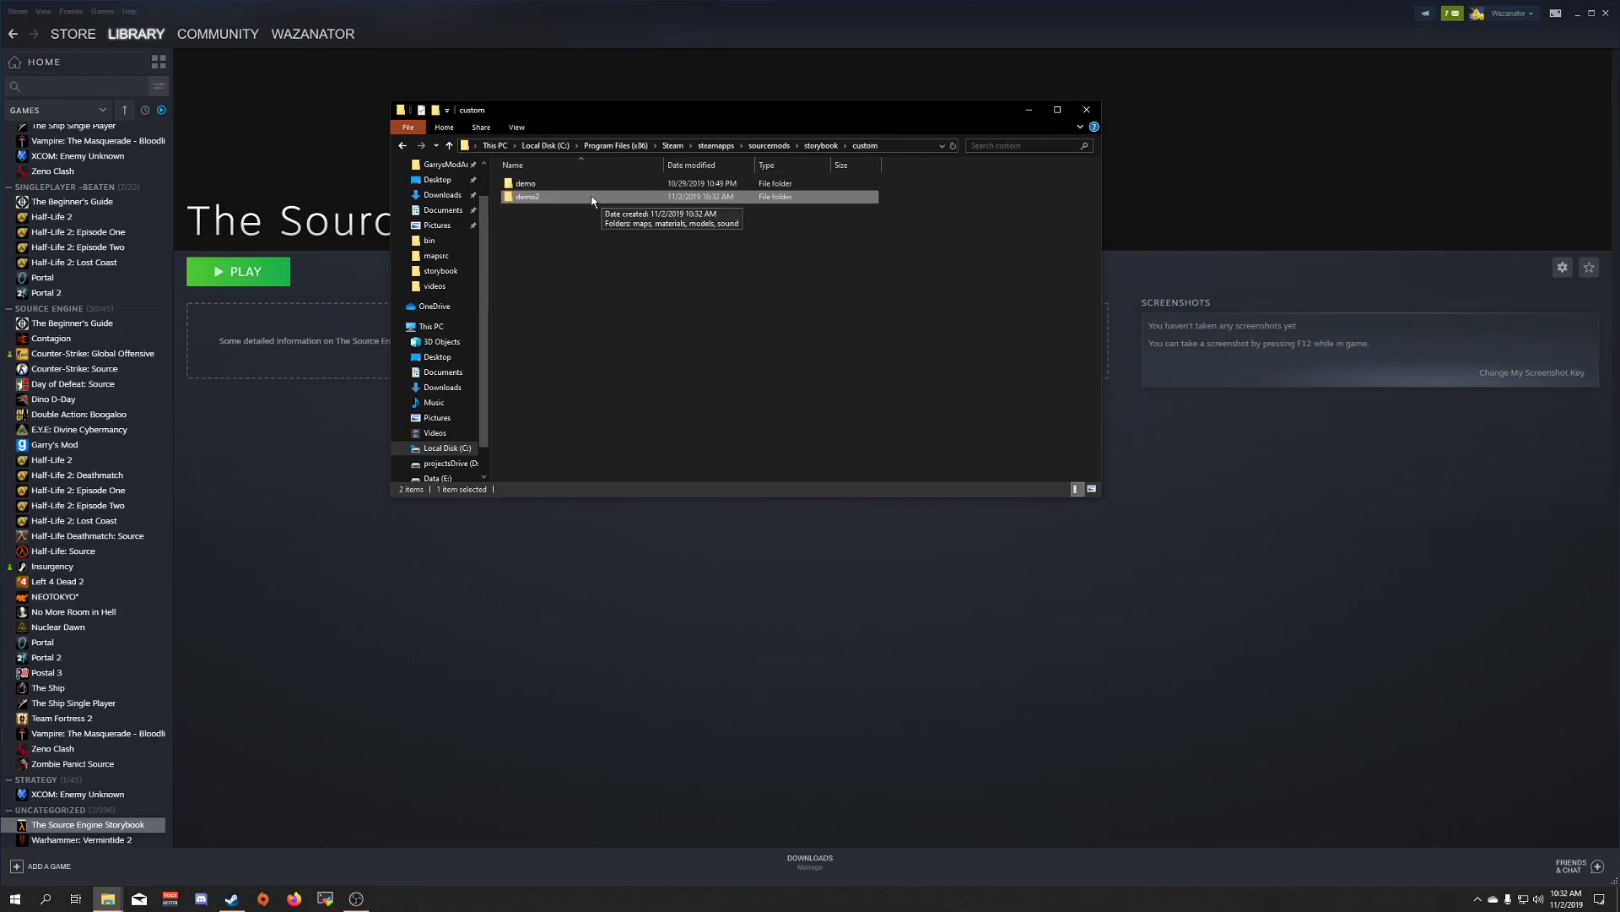
pyautogui.doubleClick(529, 200)
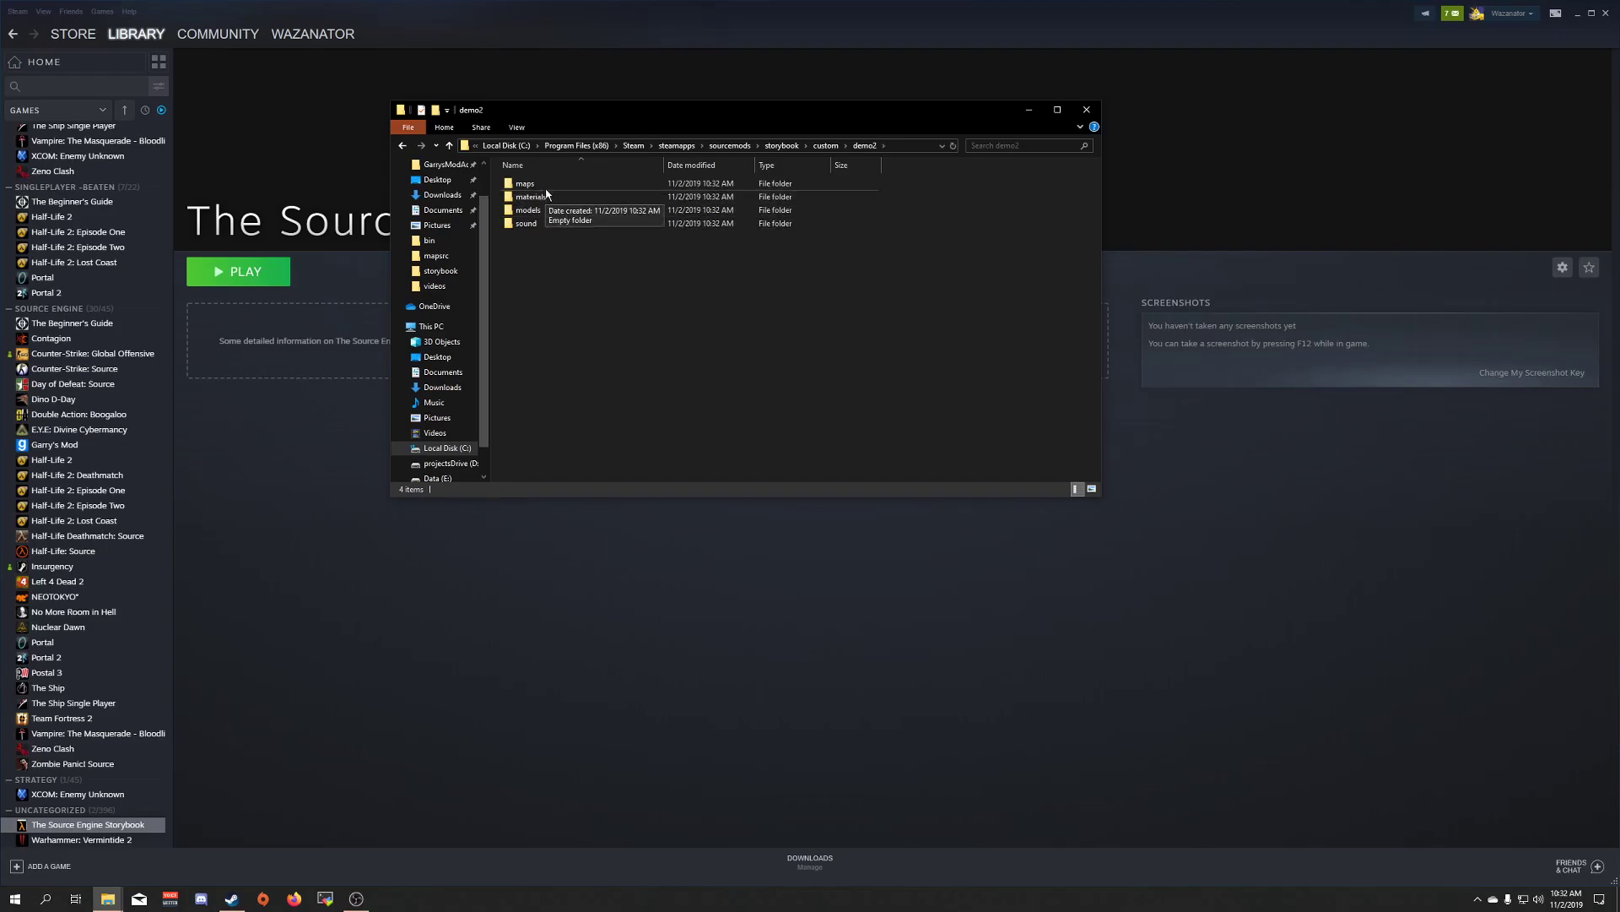
pyautogui.doubleClick(525, 184)
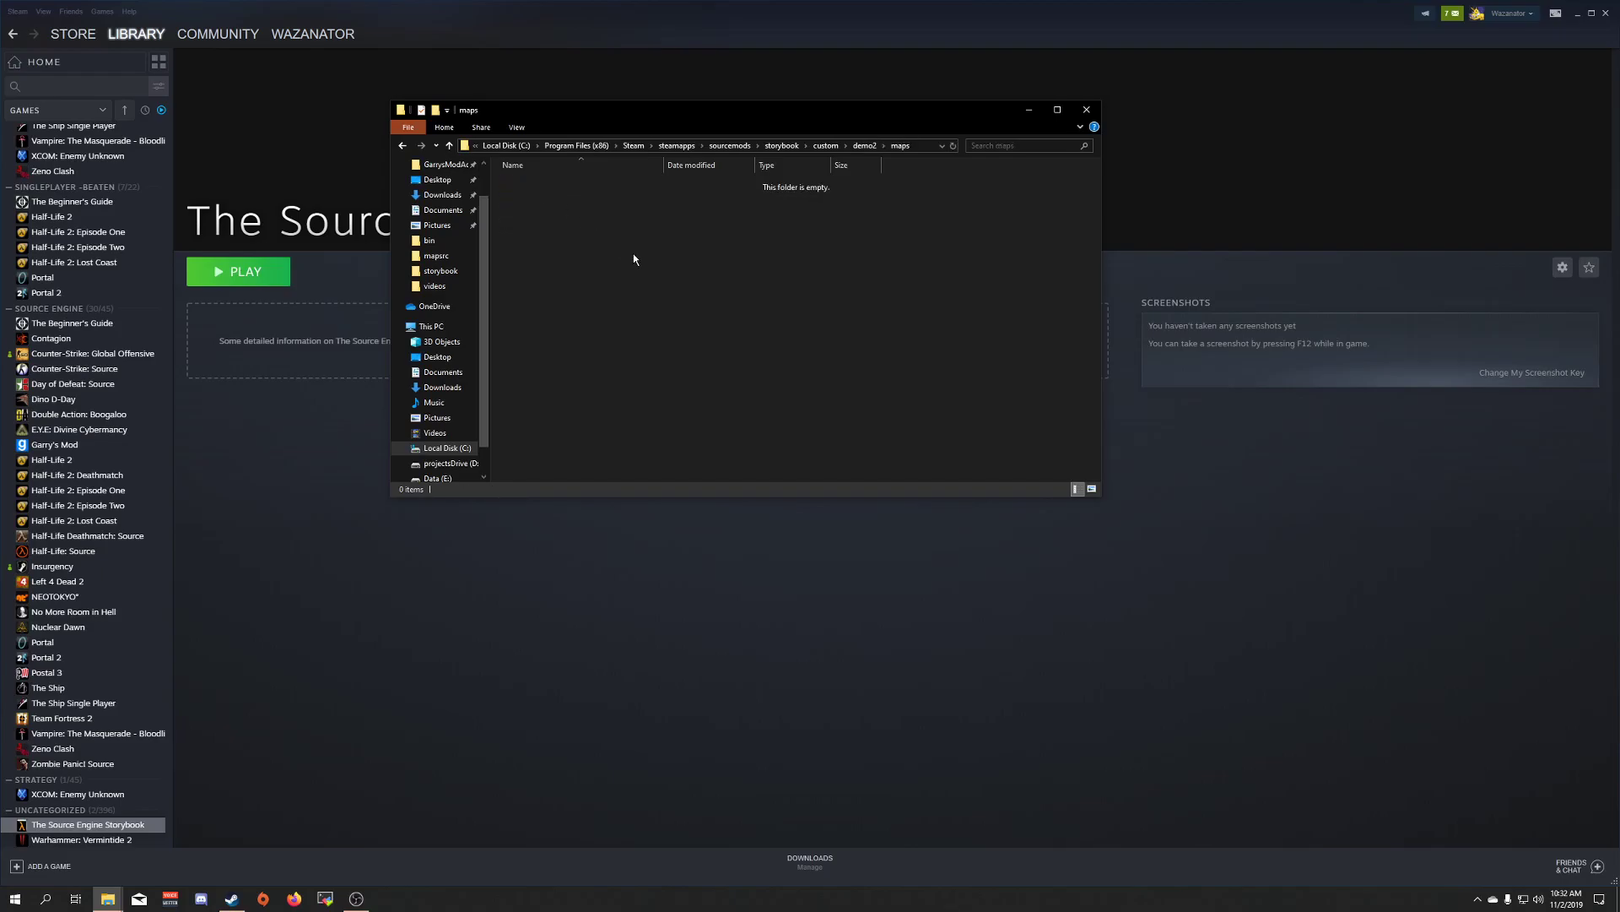
pyautogui.hotkey('ctrl', 'shift', 'n')
pyautogui.write('demo2')
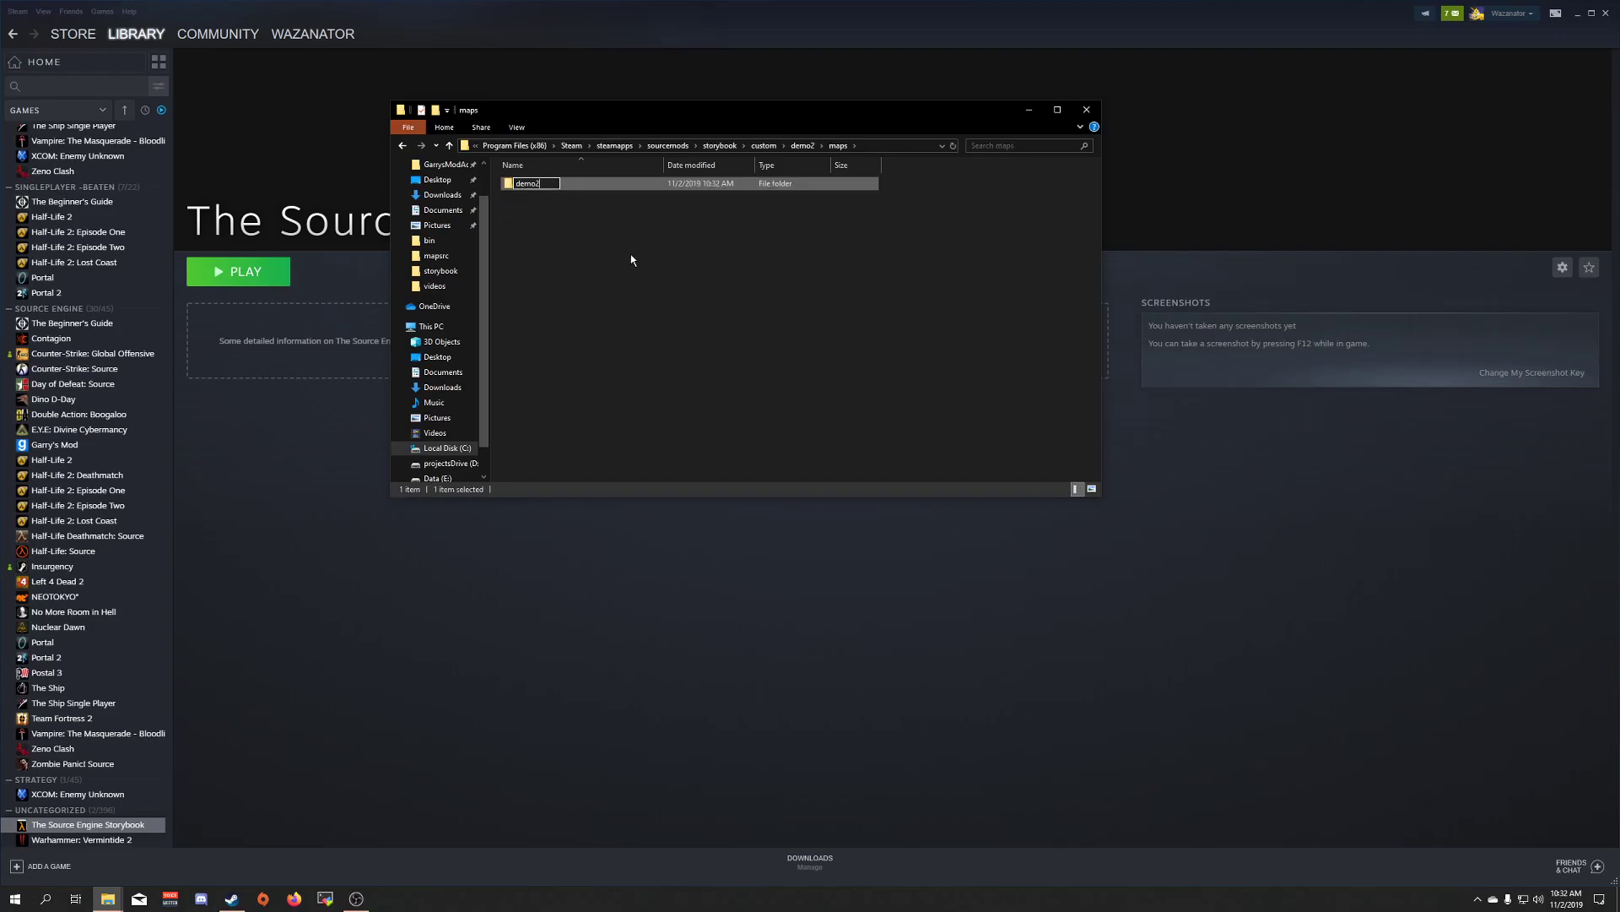
pyautogui.press('Return')
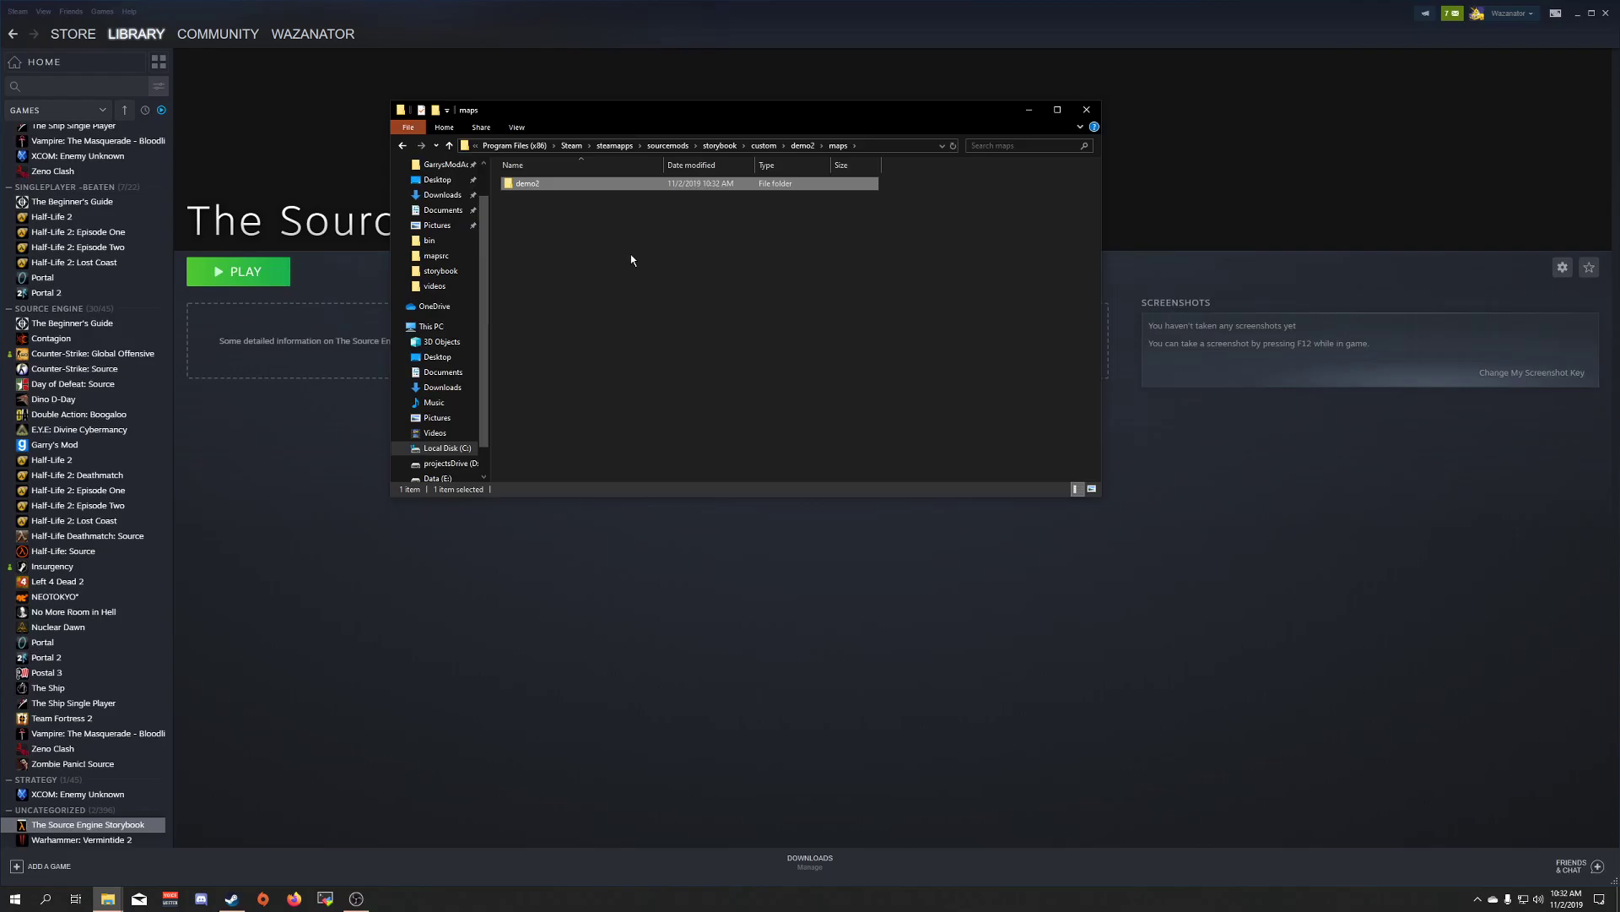
pyautogui.click(803, 146)
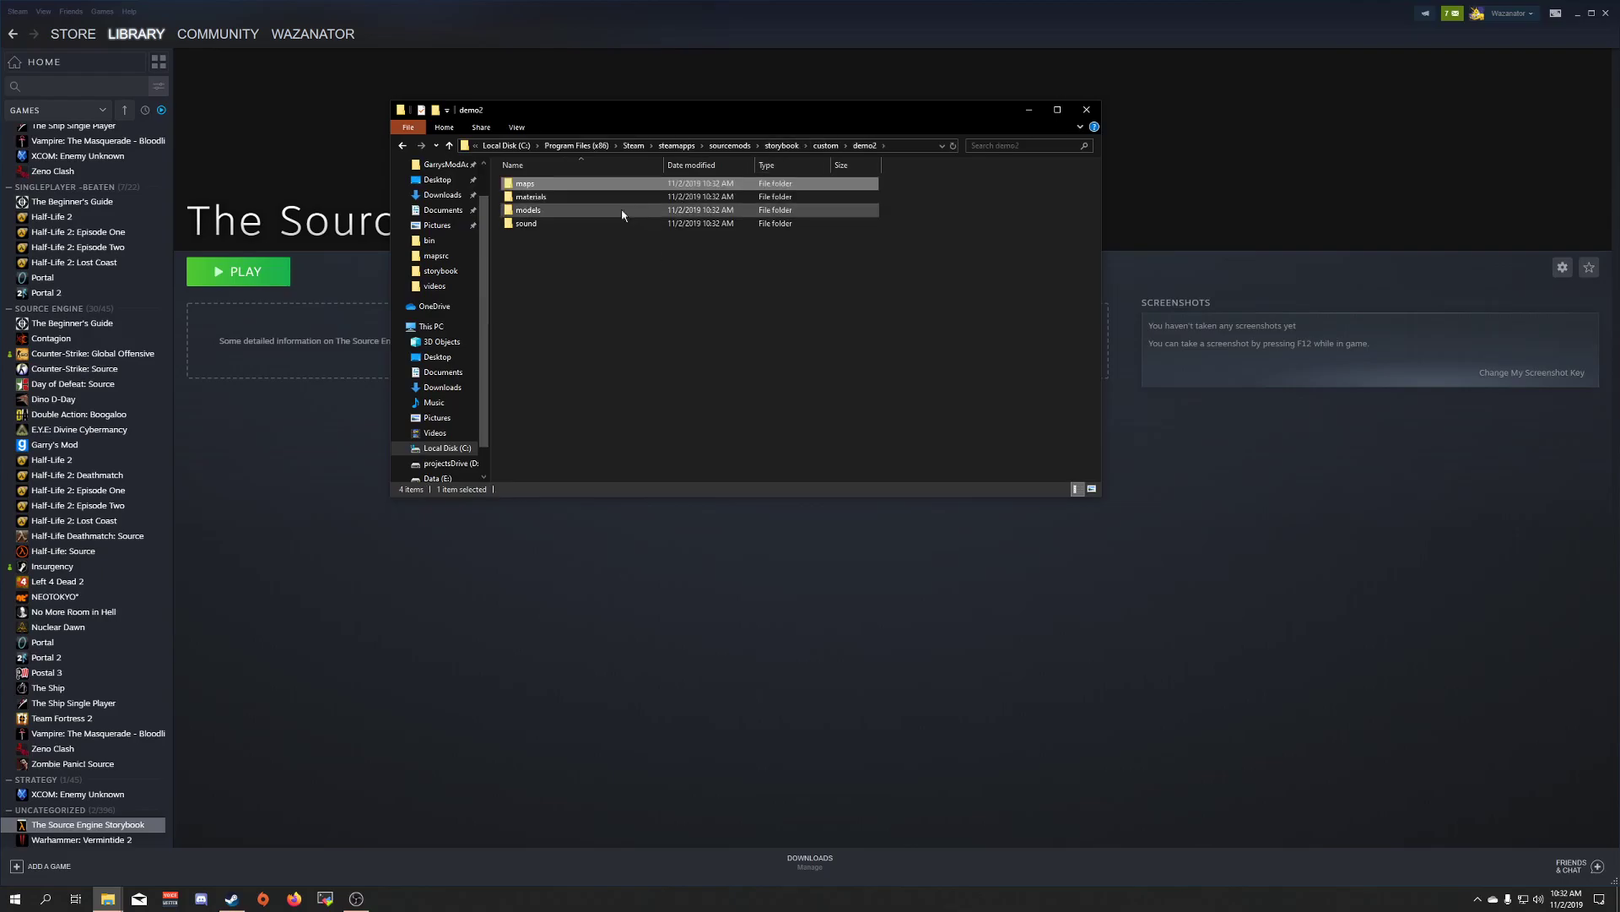
# Open the original demo\maps\demo folder and select its map files.
pyautogui.click(824, 146)
pyautogui.doubleClick(559, 183)
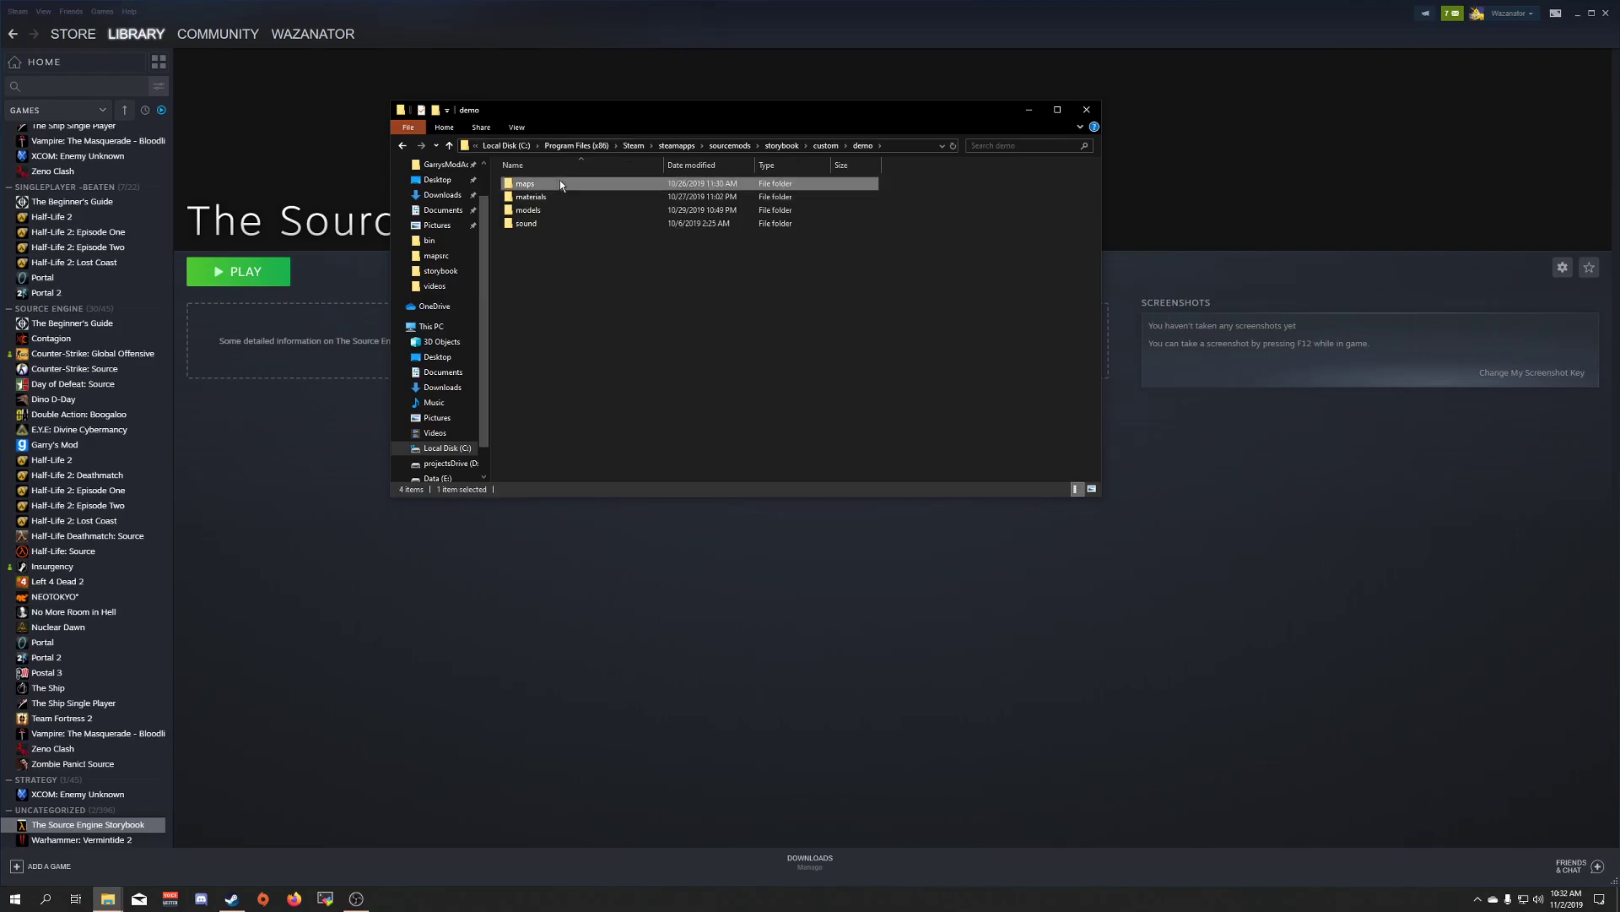
pyautogui.doubleClick(559, 183)
pyautogui.doubleClick(560, 183)
pyautogui.moveTo(599, 304); pyautogui.dragTo(835, 147)
# Go to demo2\maps\demo2 and bring up the actions for folderinfo.bns.
pyautogui.click(801, 146)
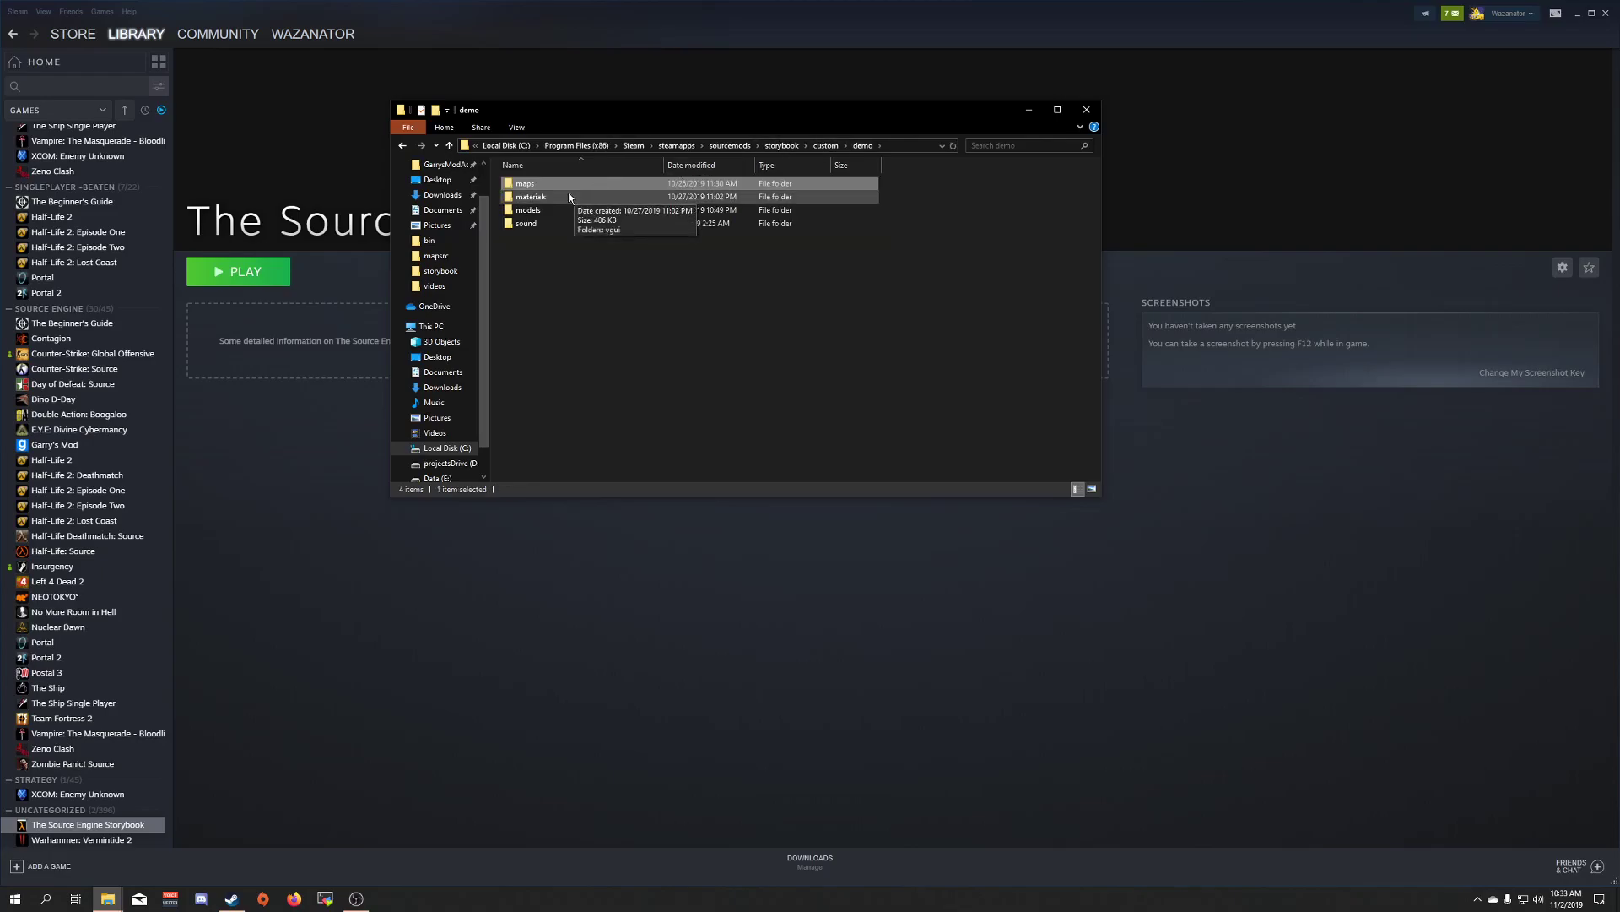
pyautogui.click(826, 145)
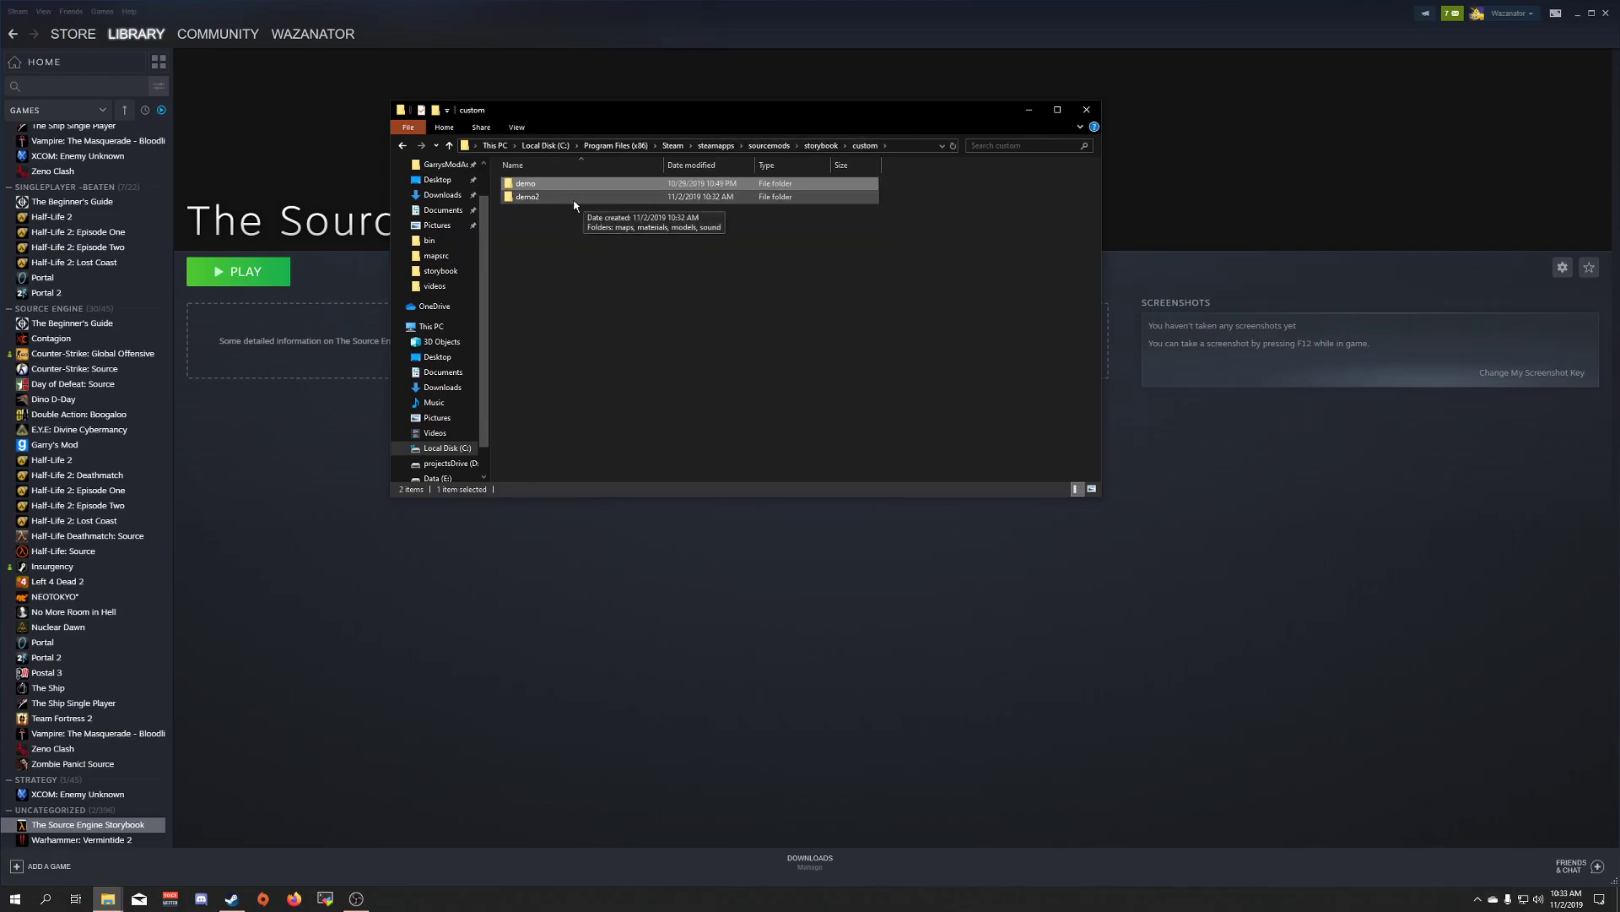
pyautogui.doubleClick(571, 197)
pyautogui.doubleClick(562, 184)
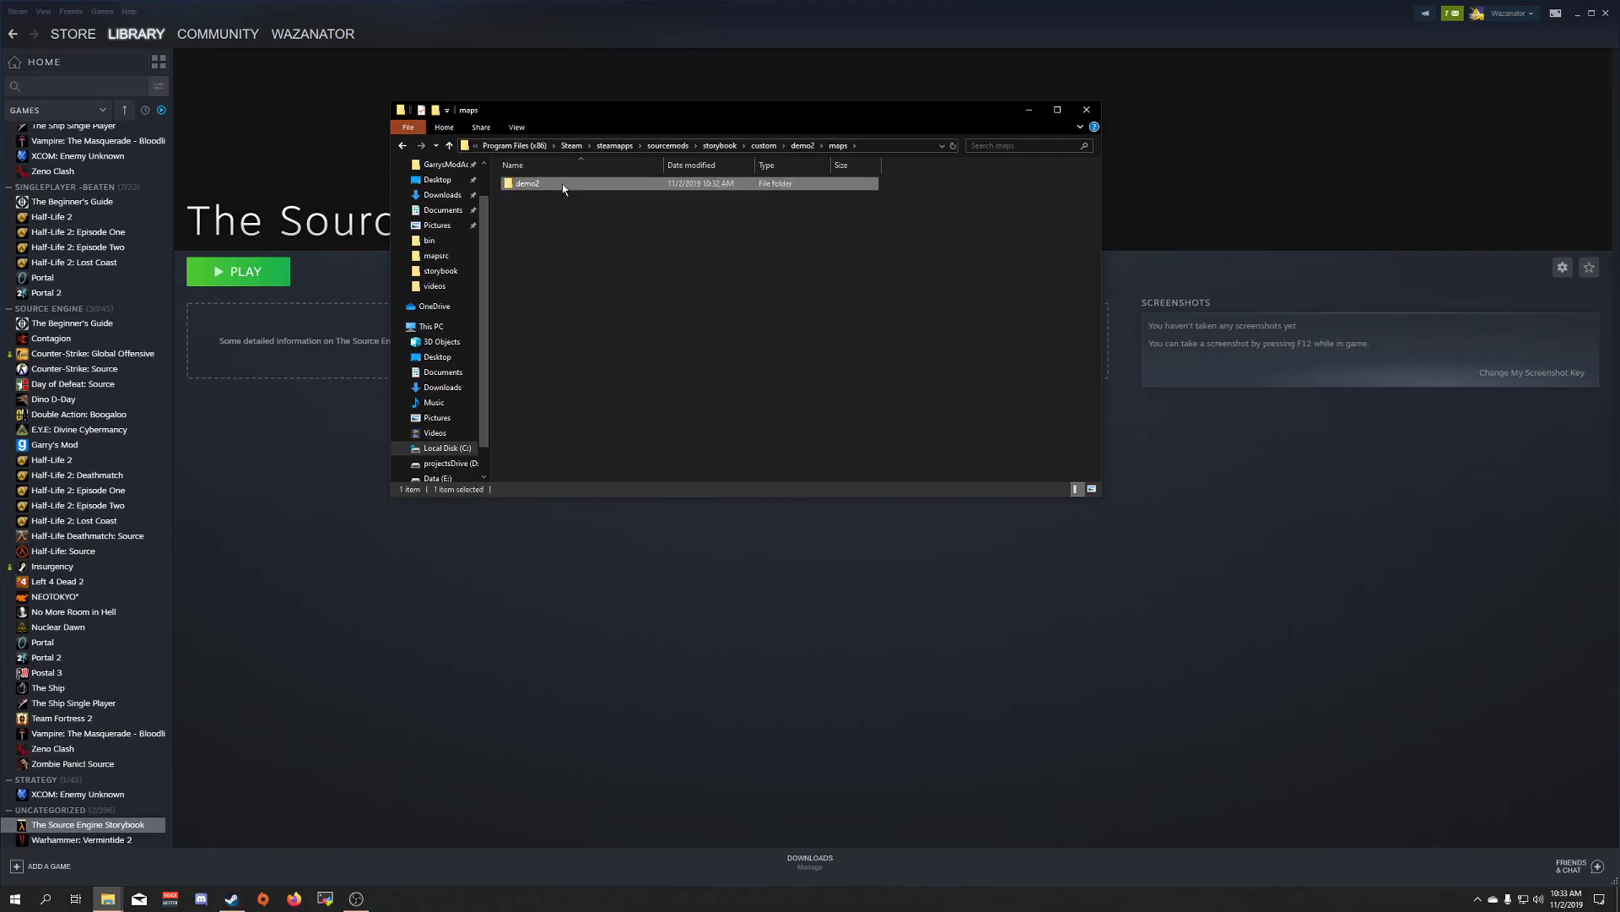
pyautogui.doubleClick(562, 184)
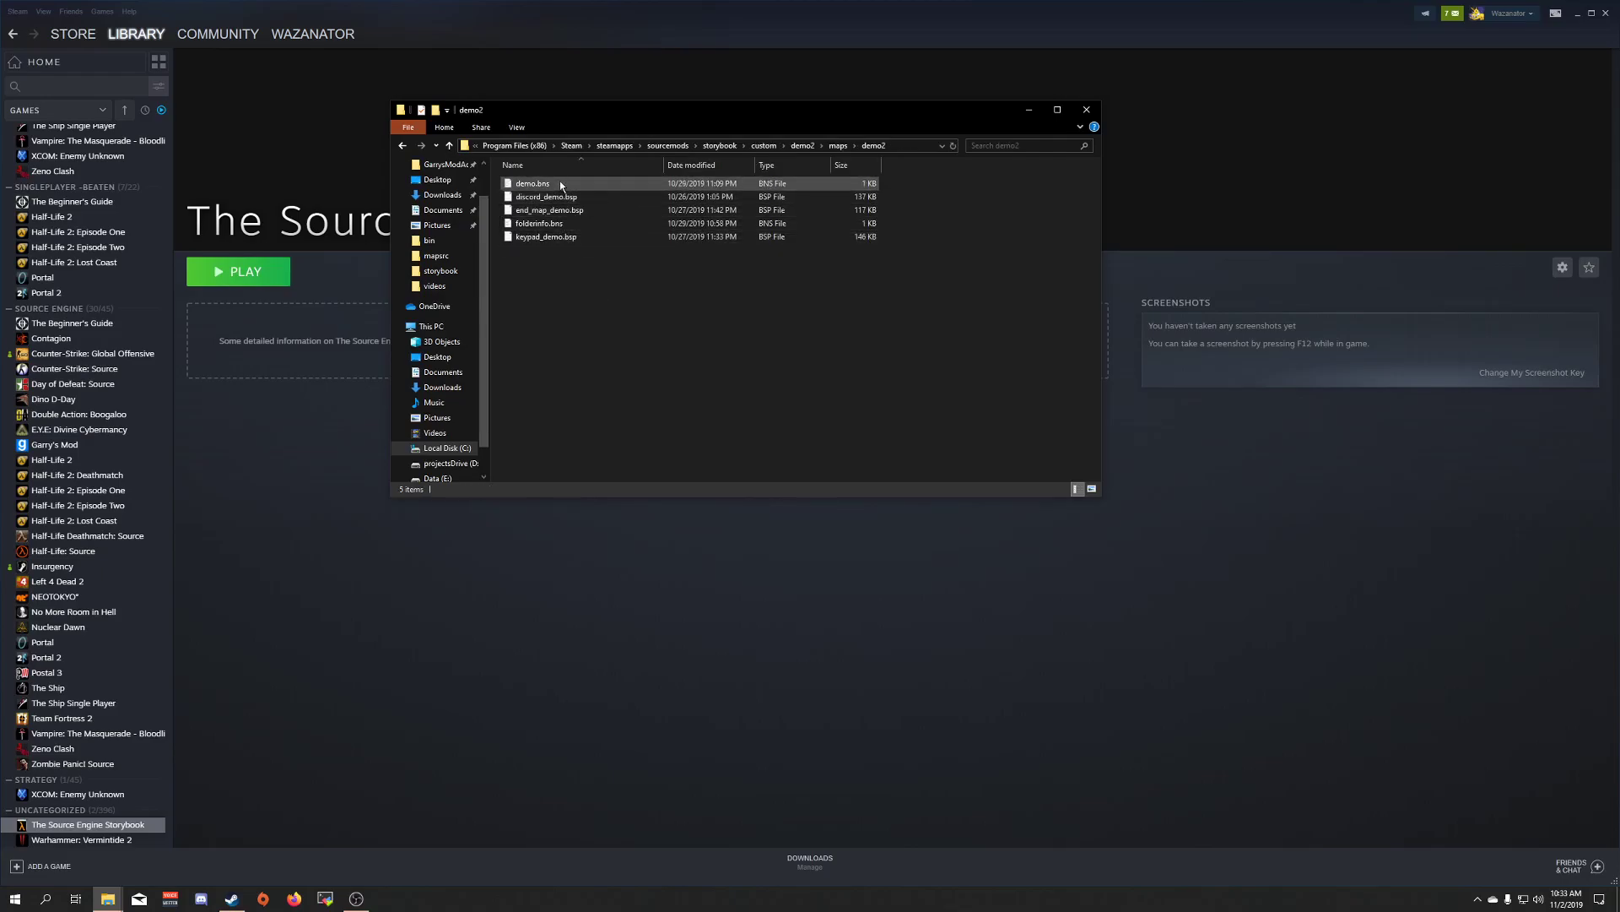
pyautogui.rightClick(549, 226)
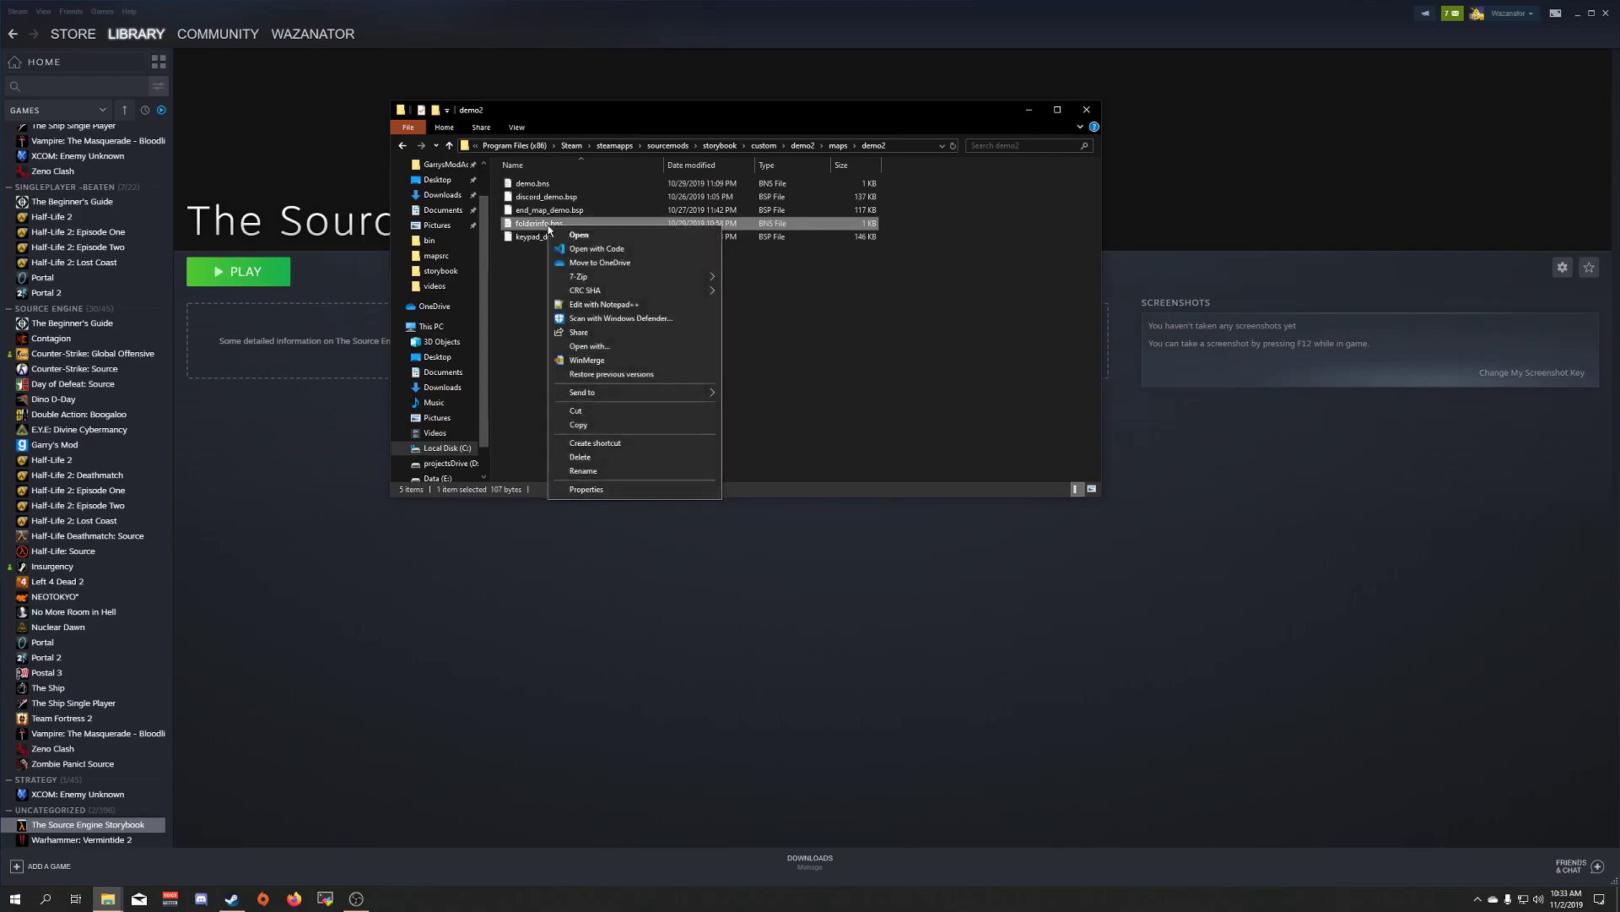
# In Notepad++, change folderinfo.bns's title to 'Demo2 Maps', close tutorial_launch.bat, and save.
pyautogui.click(601, 304)
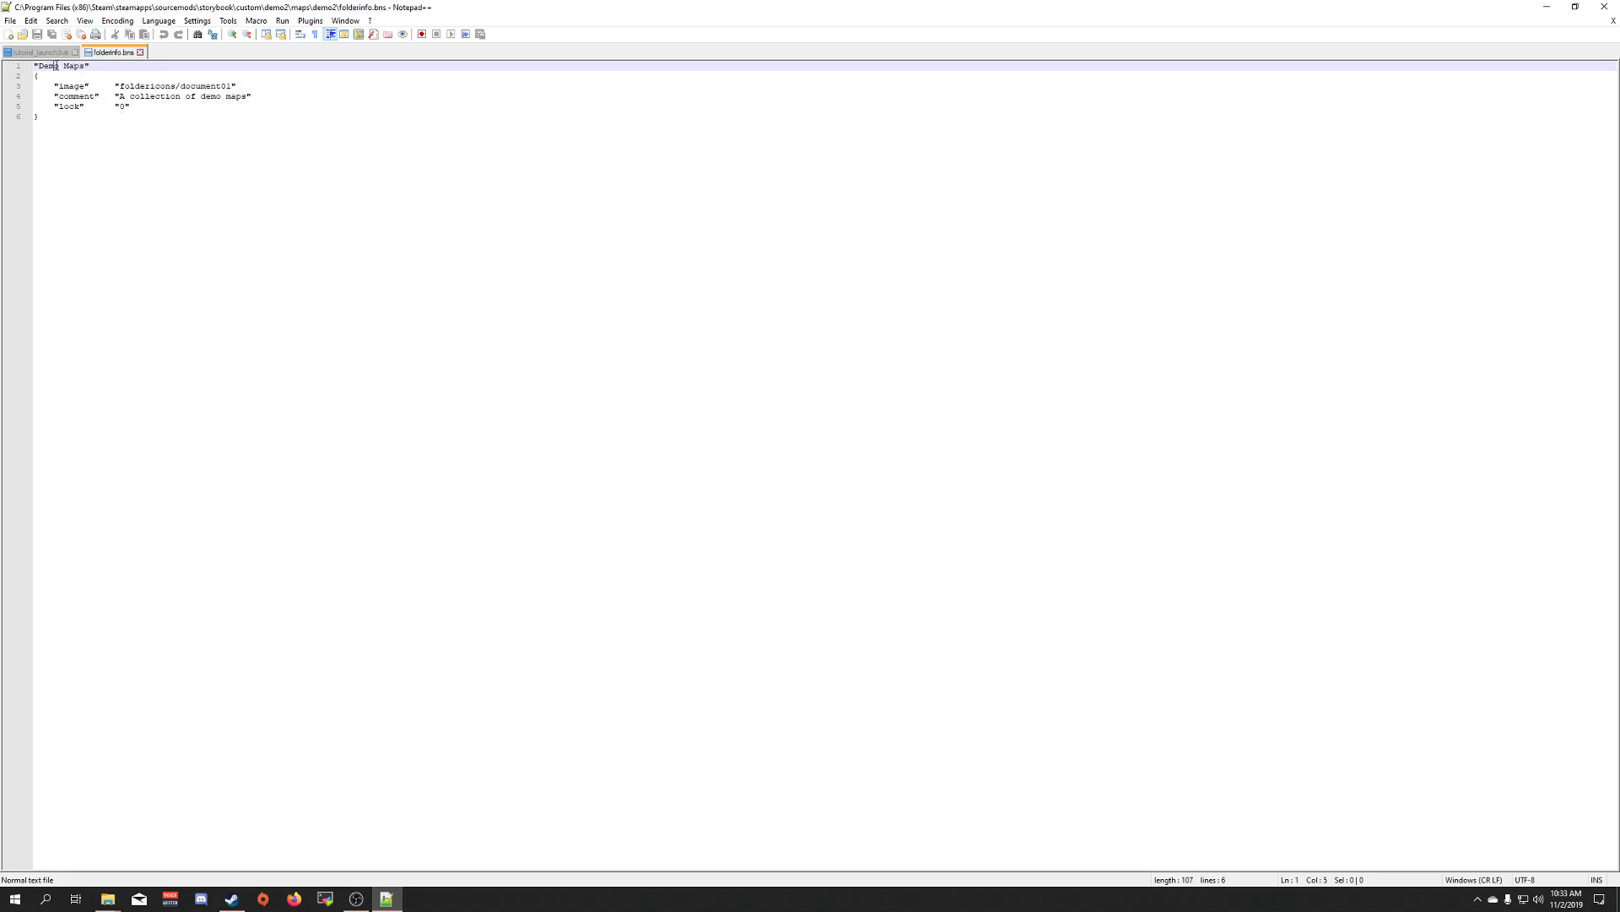
pyautogui.press('Right')
pyautogui.write('2')
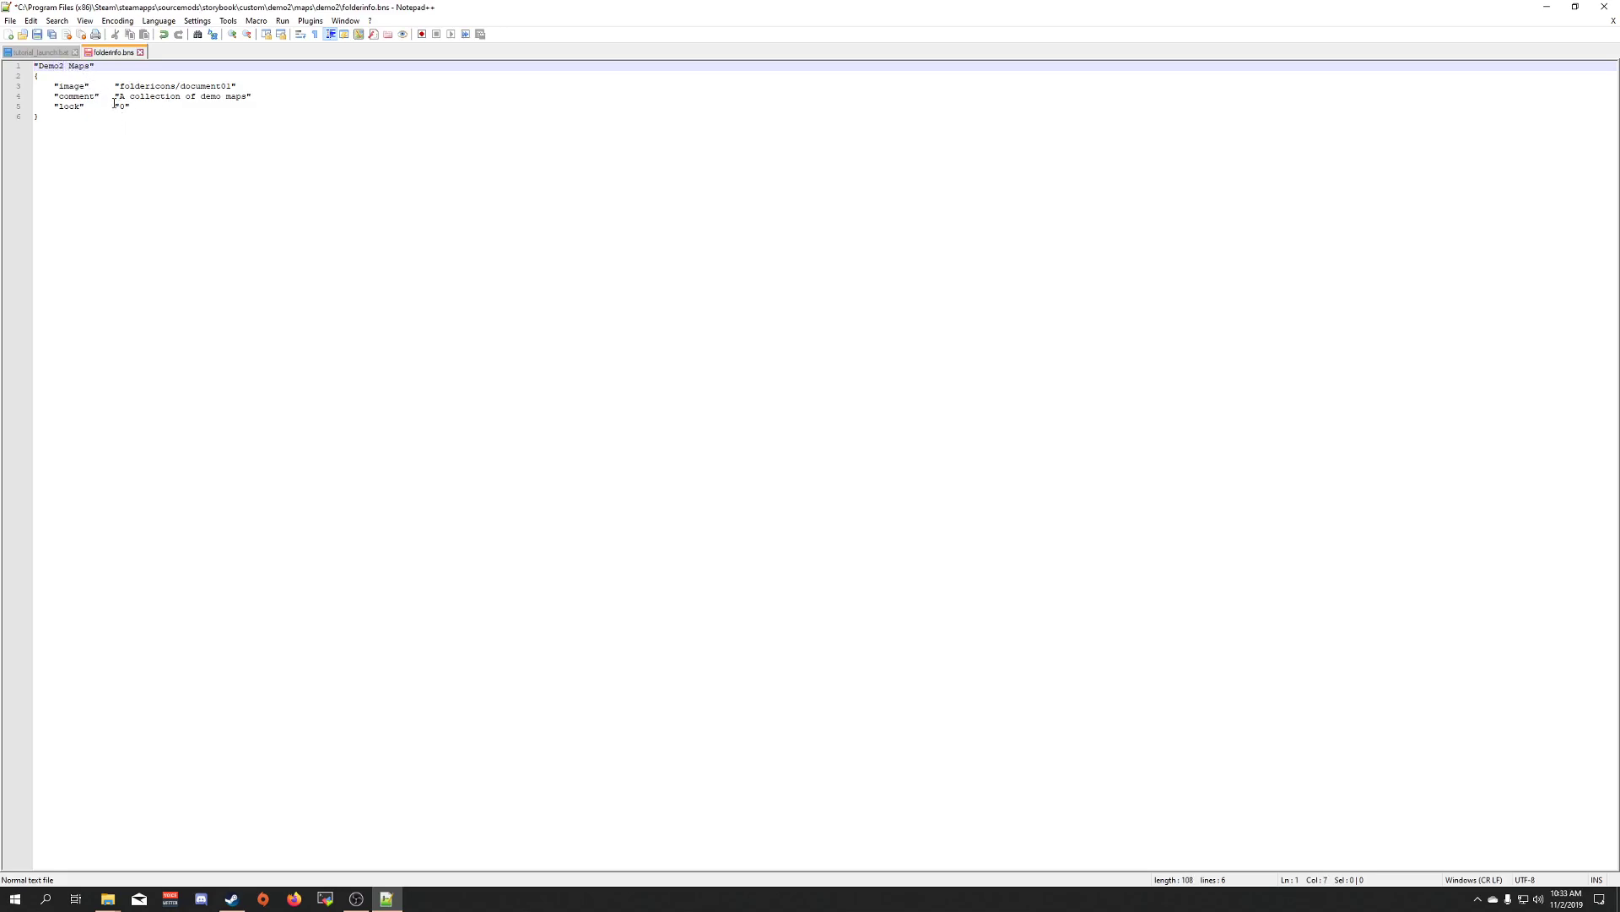
pyautogui.click(75, 52)
pyautogui.click(225, 96)
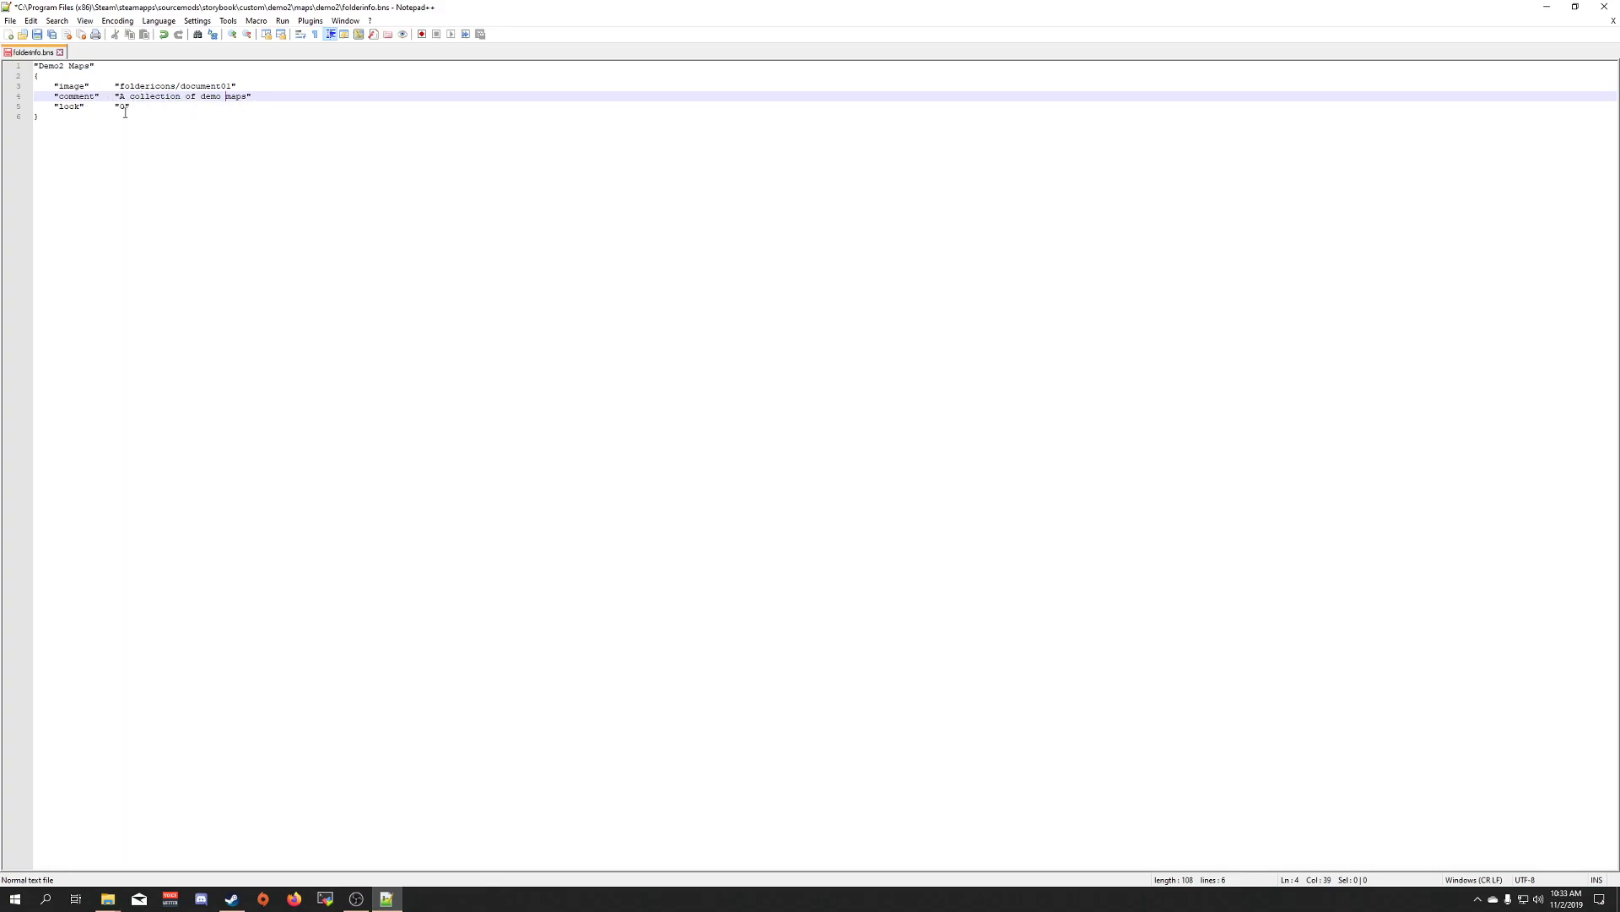
pyautogui.click(225, 170)
pyautogui.hotkey('ctrl', 's')
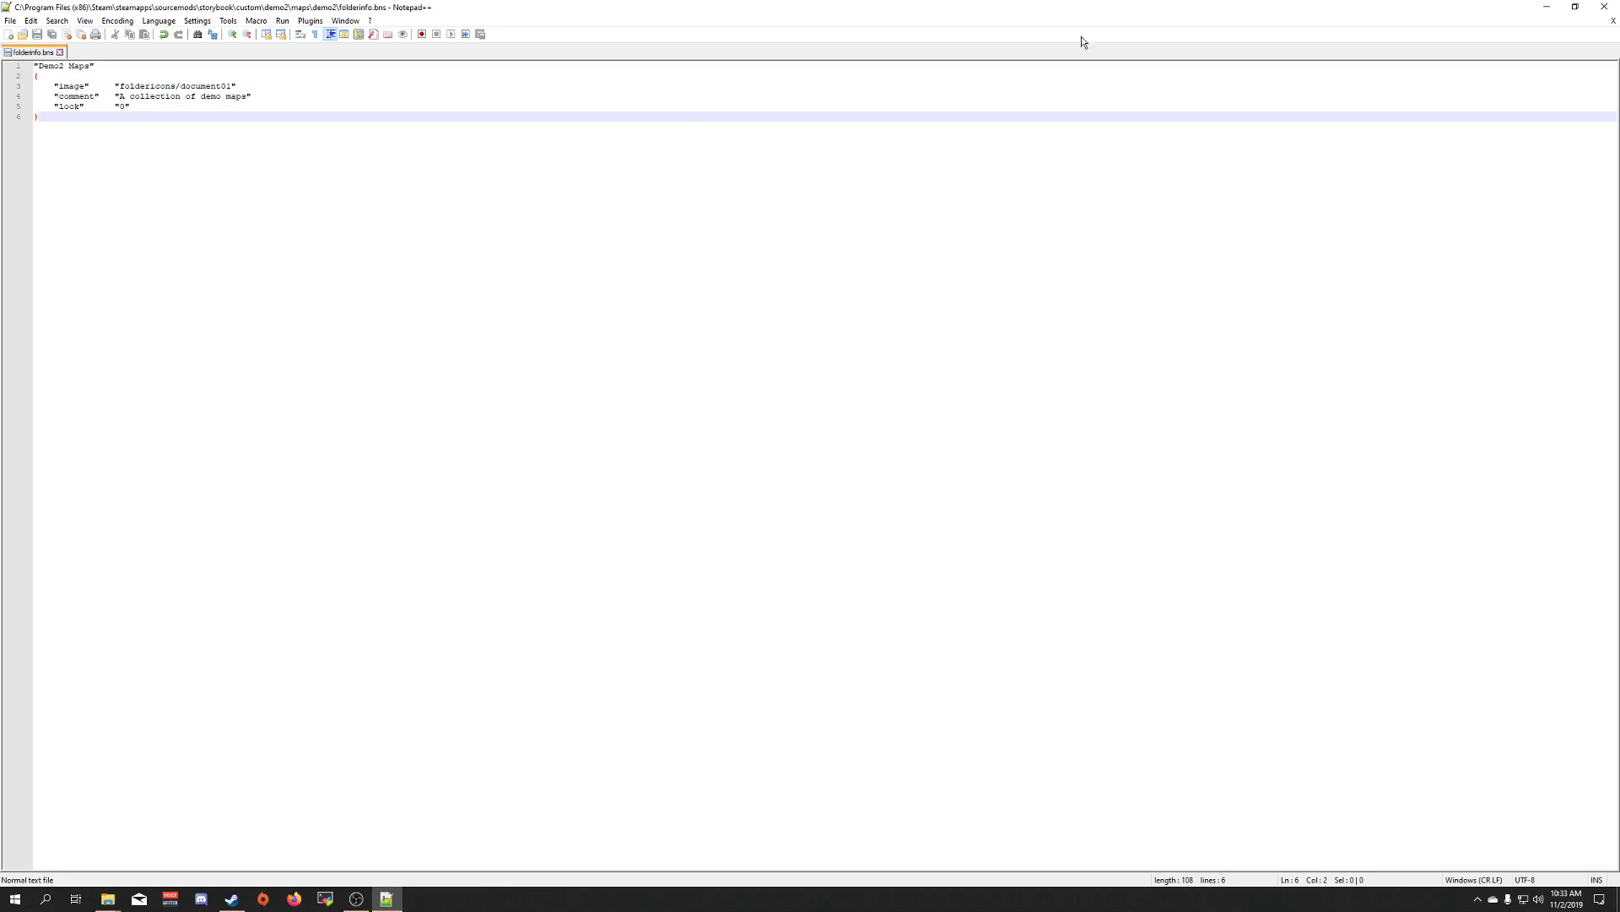
# Back in Explorer, rename demo.bns to demo2.bns.
pyautogui.click(1548, 7)
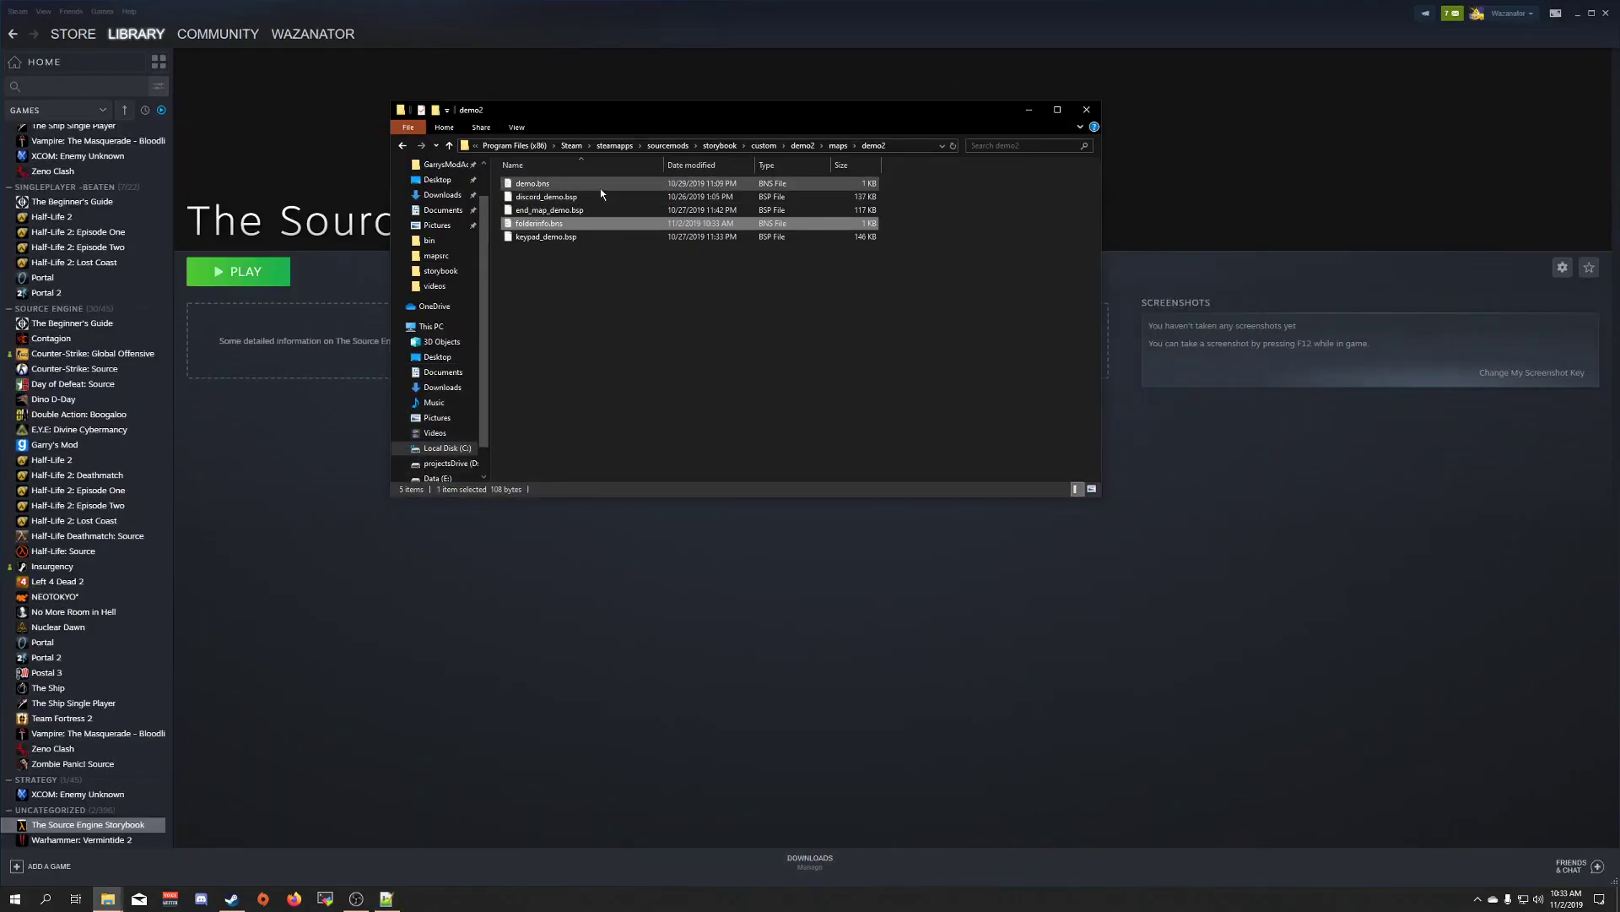
pyautogui.rightClick(586, 187)
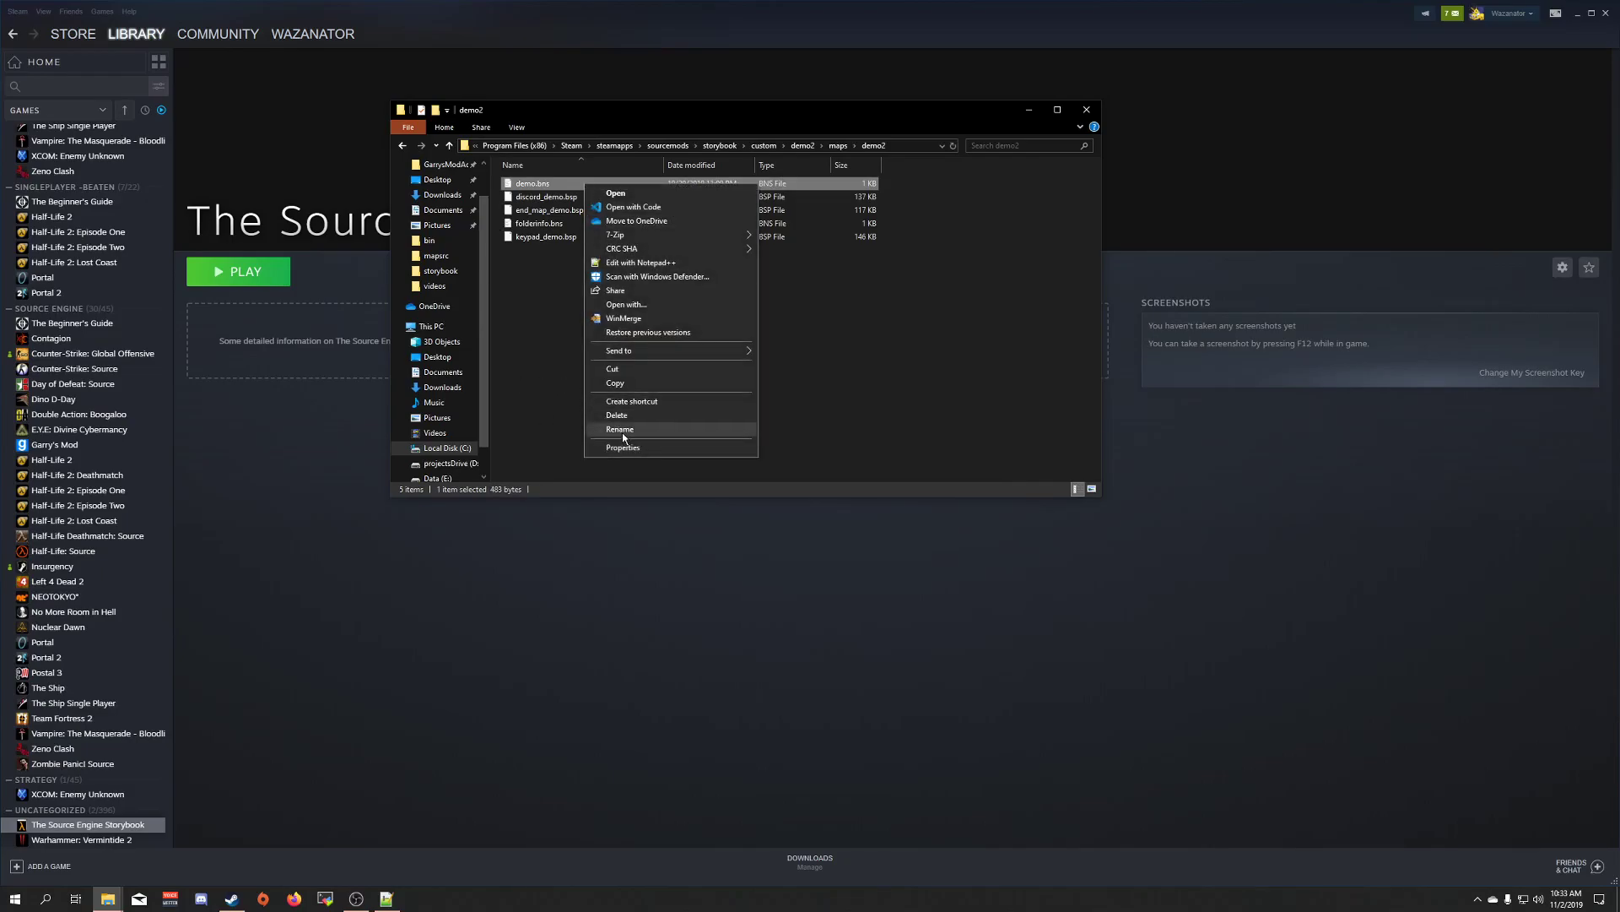
pyautogui.click(620, 429)
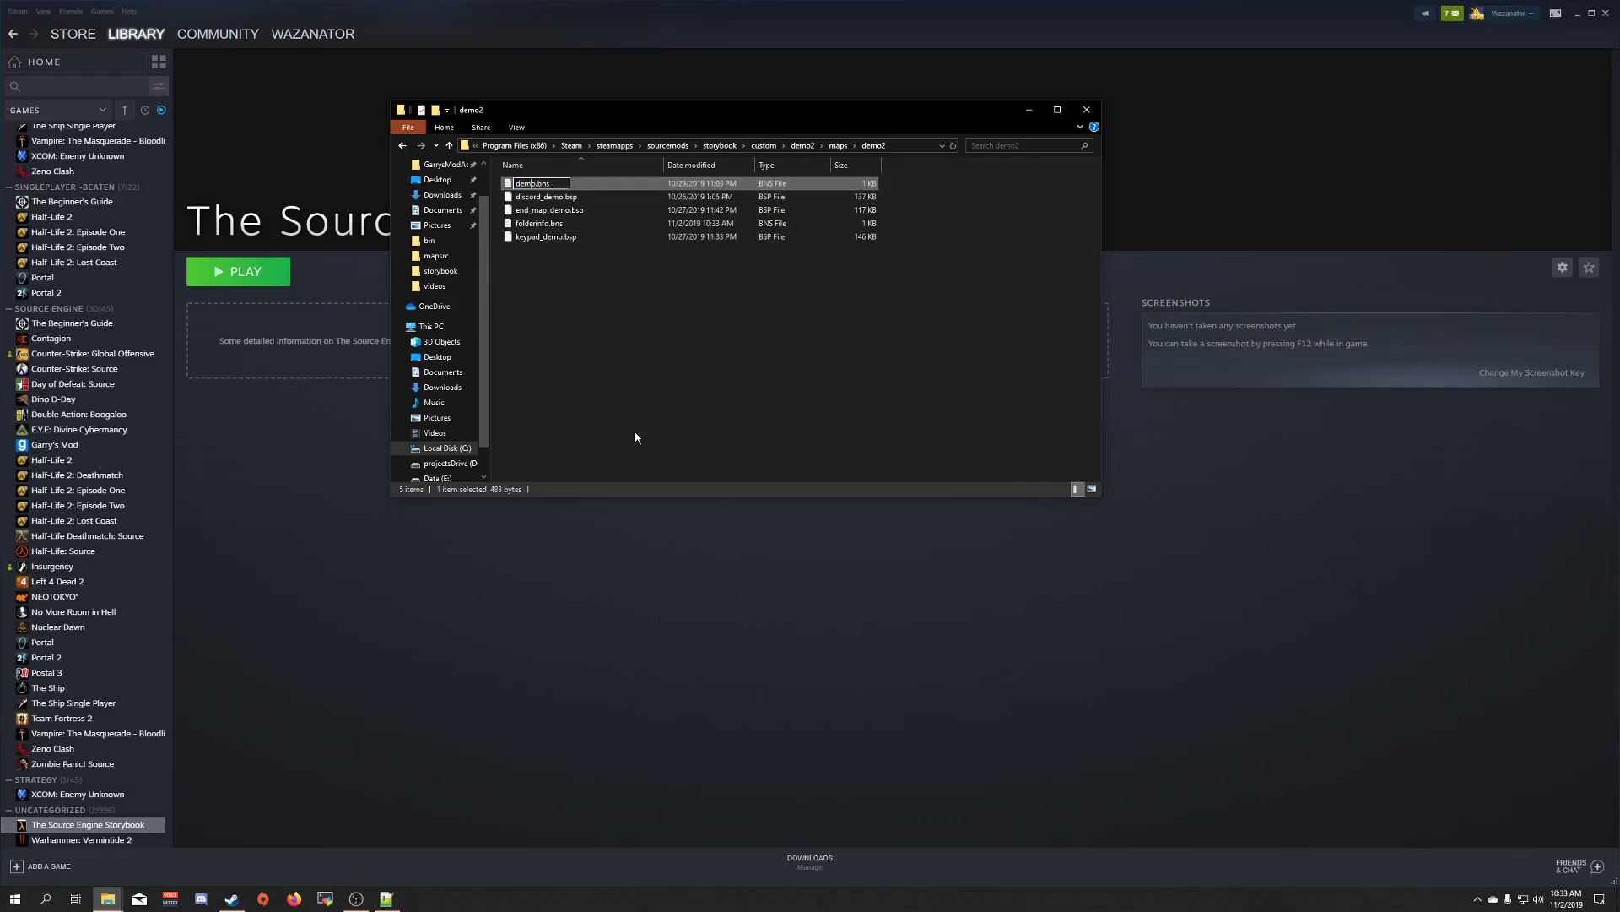
pyautogui.write('2')
pyautogui.click(636, 437)
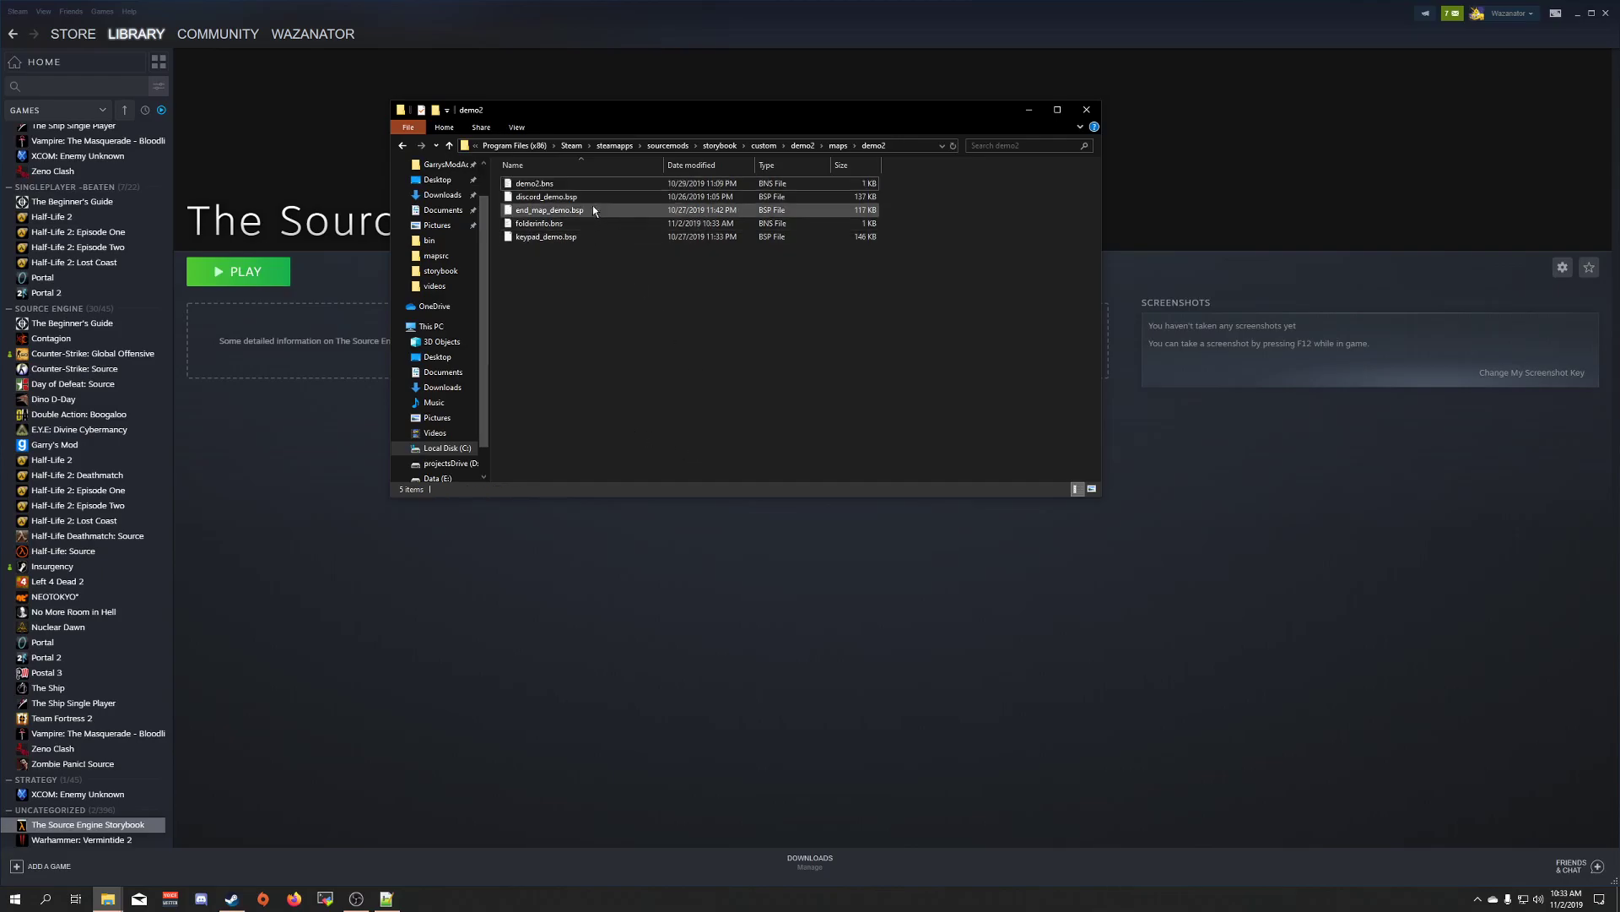
# Open demo2.bns for editing in Notepad++.
pyautogui.click(575, 187)
pyautogui.rightClick(575, 187)
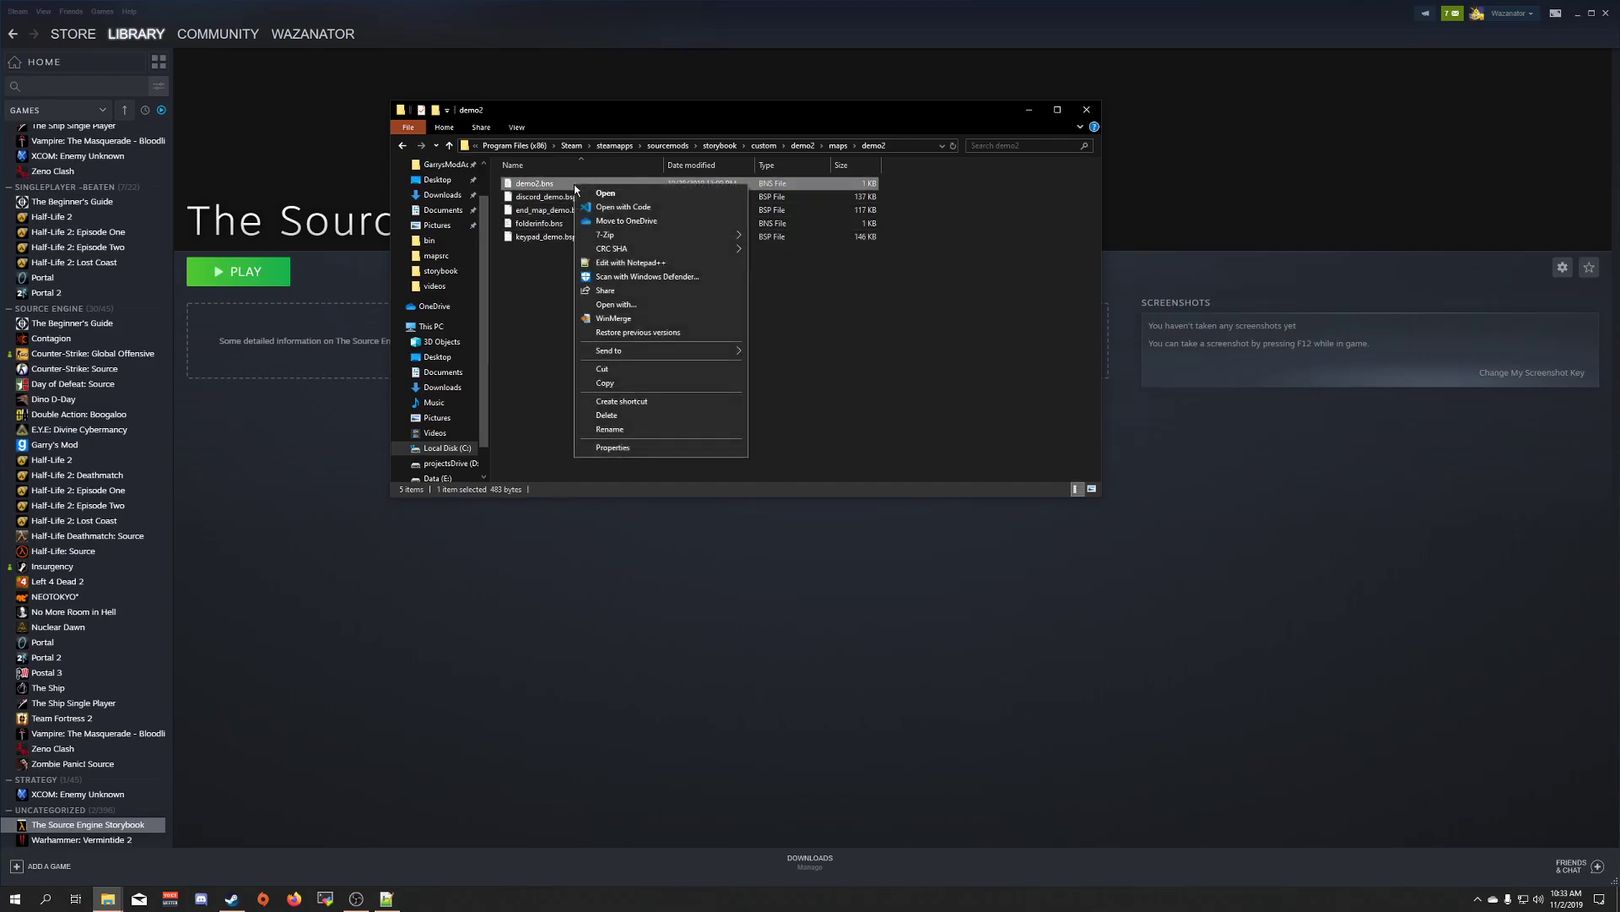
pyautogui.click(597, 264)
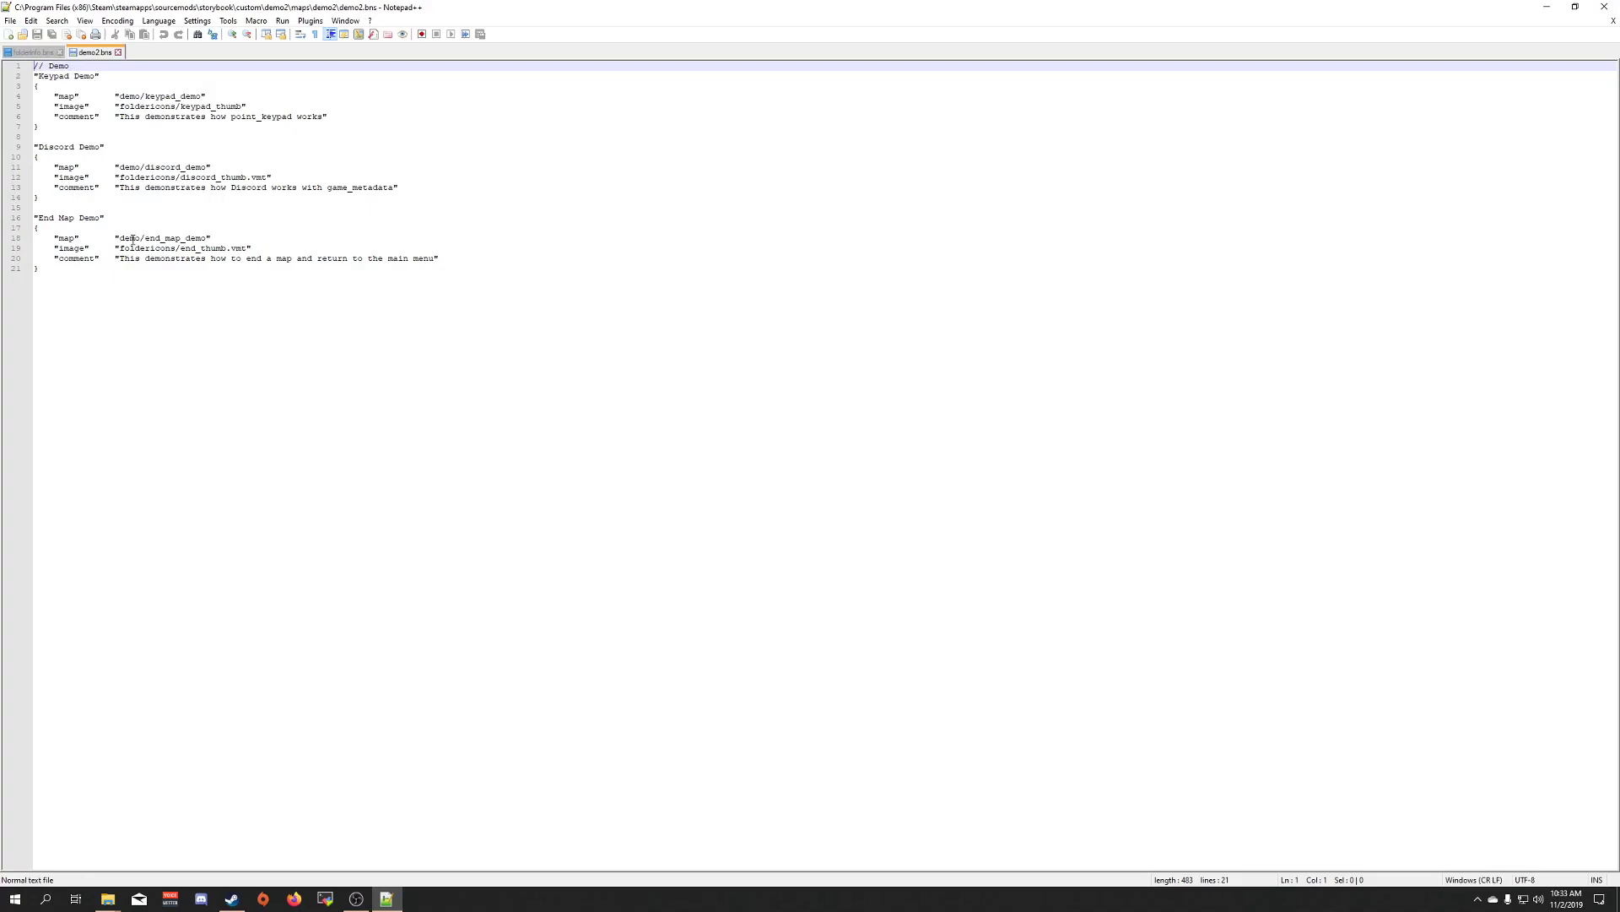
# Retitle the entries Keypad2 Demo, Discord2 Demo and End Map2 Demo, then save.
pyautogui.click(70, 80)
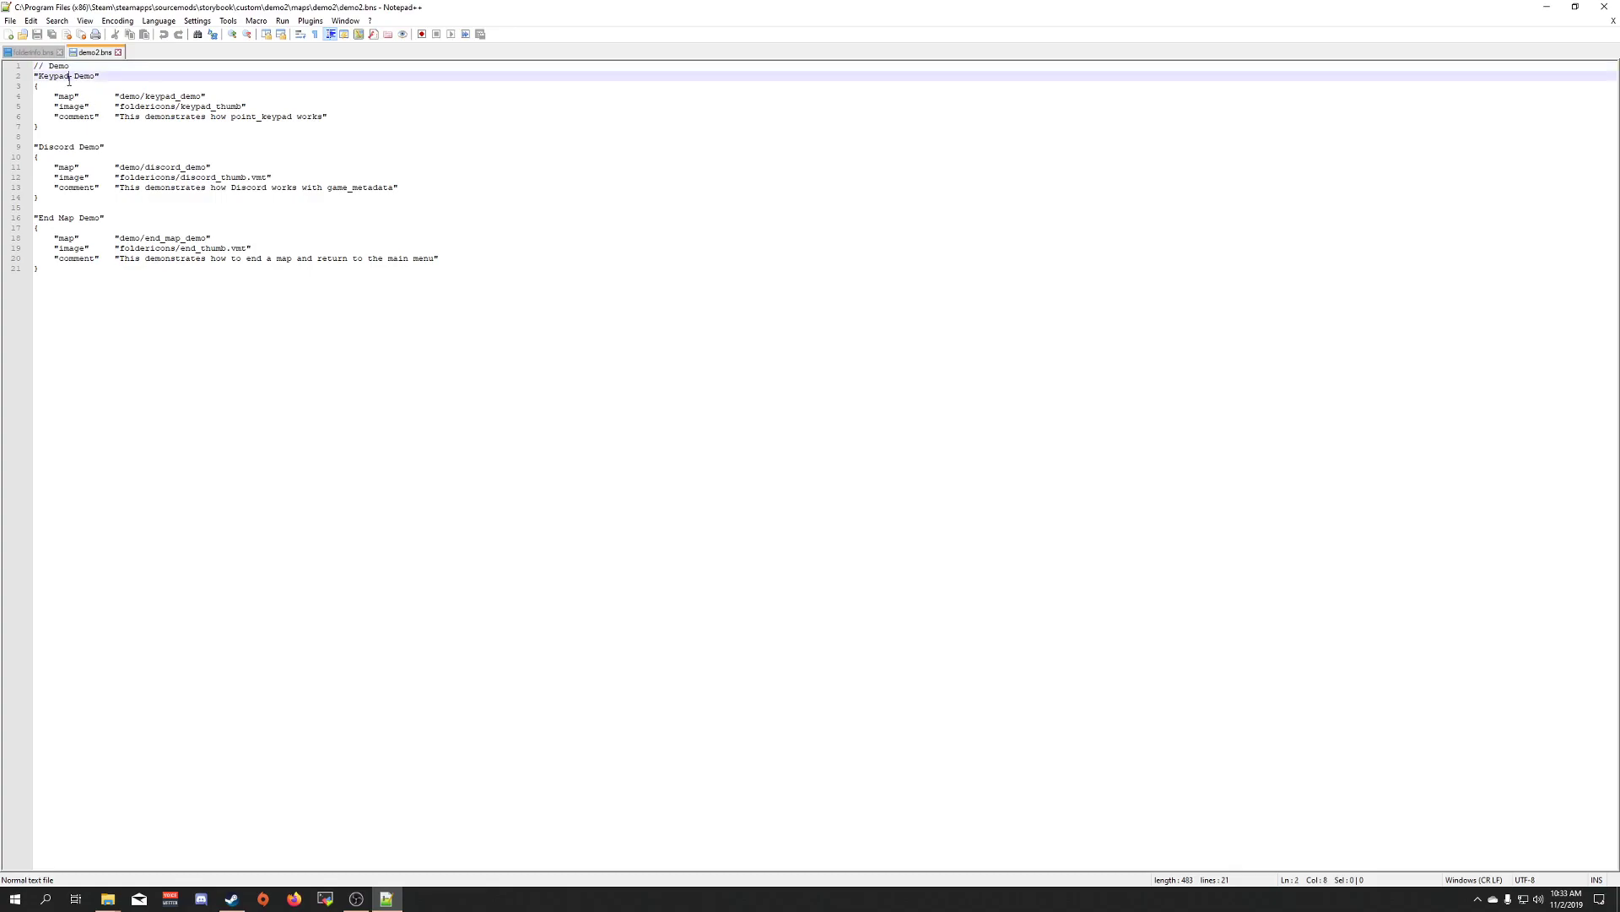
pyautogui.write('2')
pyautogui.click(76, 150)
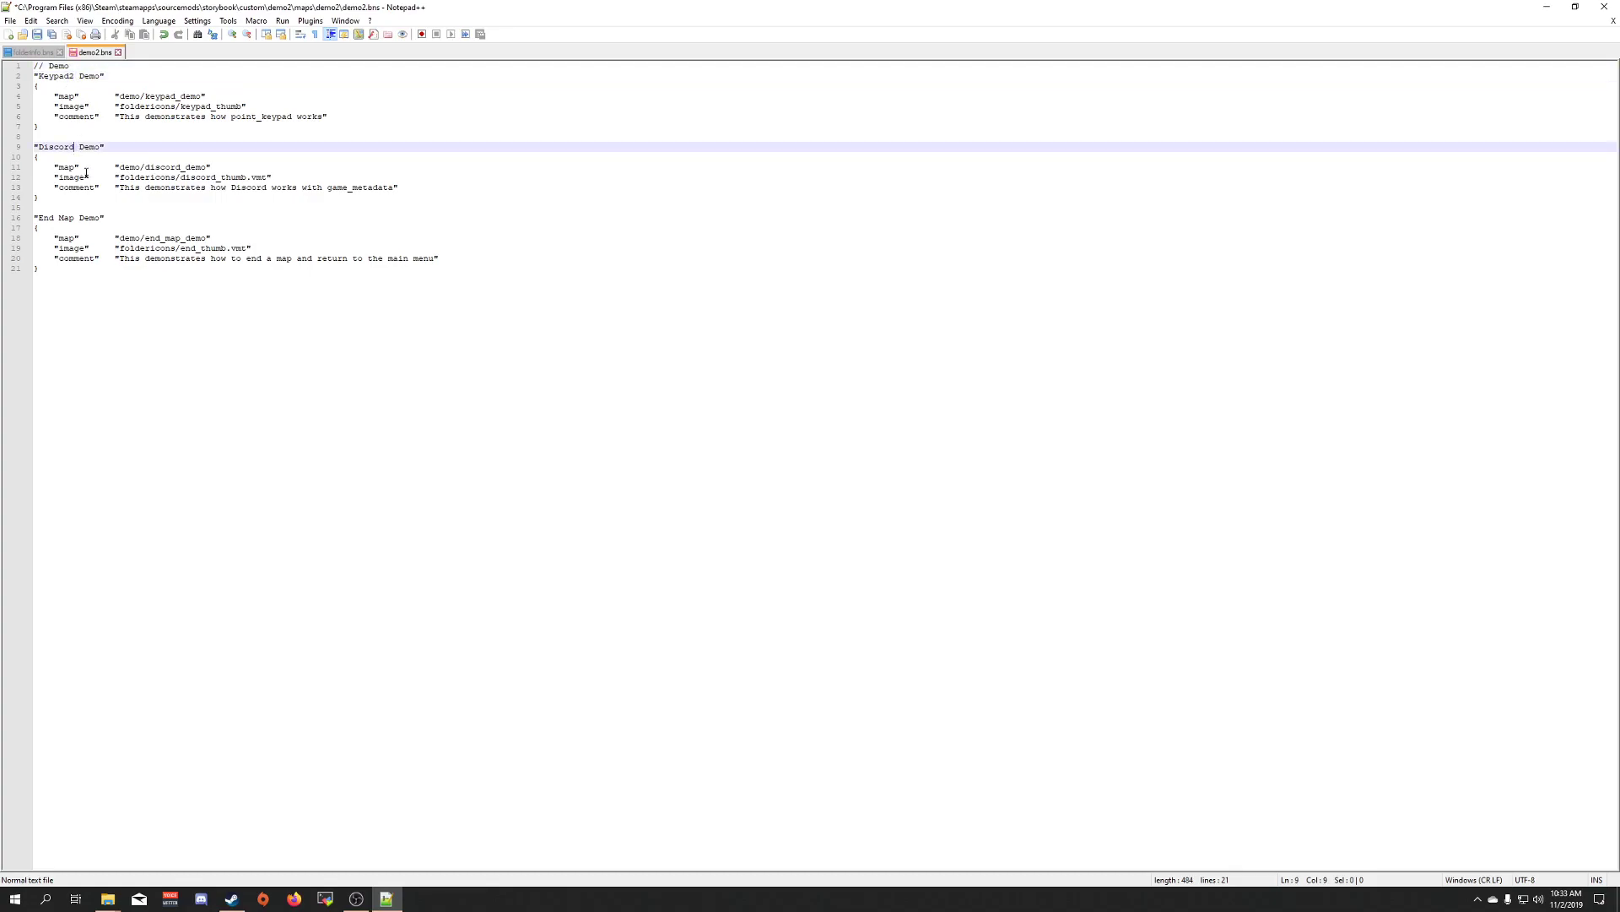
pyautogui.write('2')
pyautogui.click(75, 220)
pyautogui.write('2')
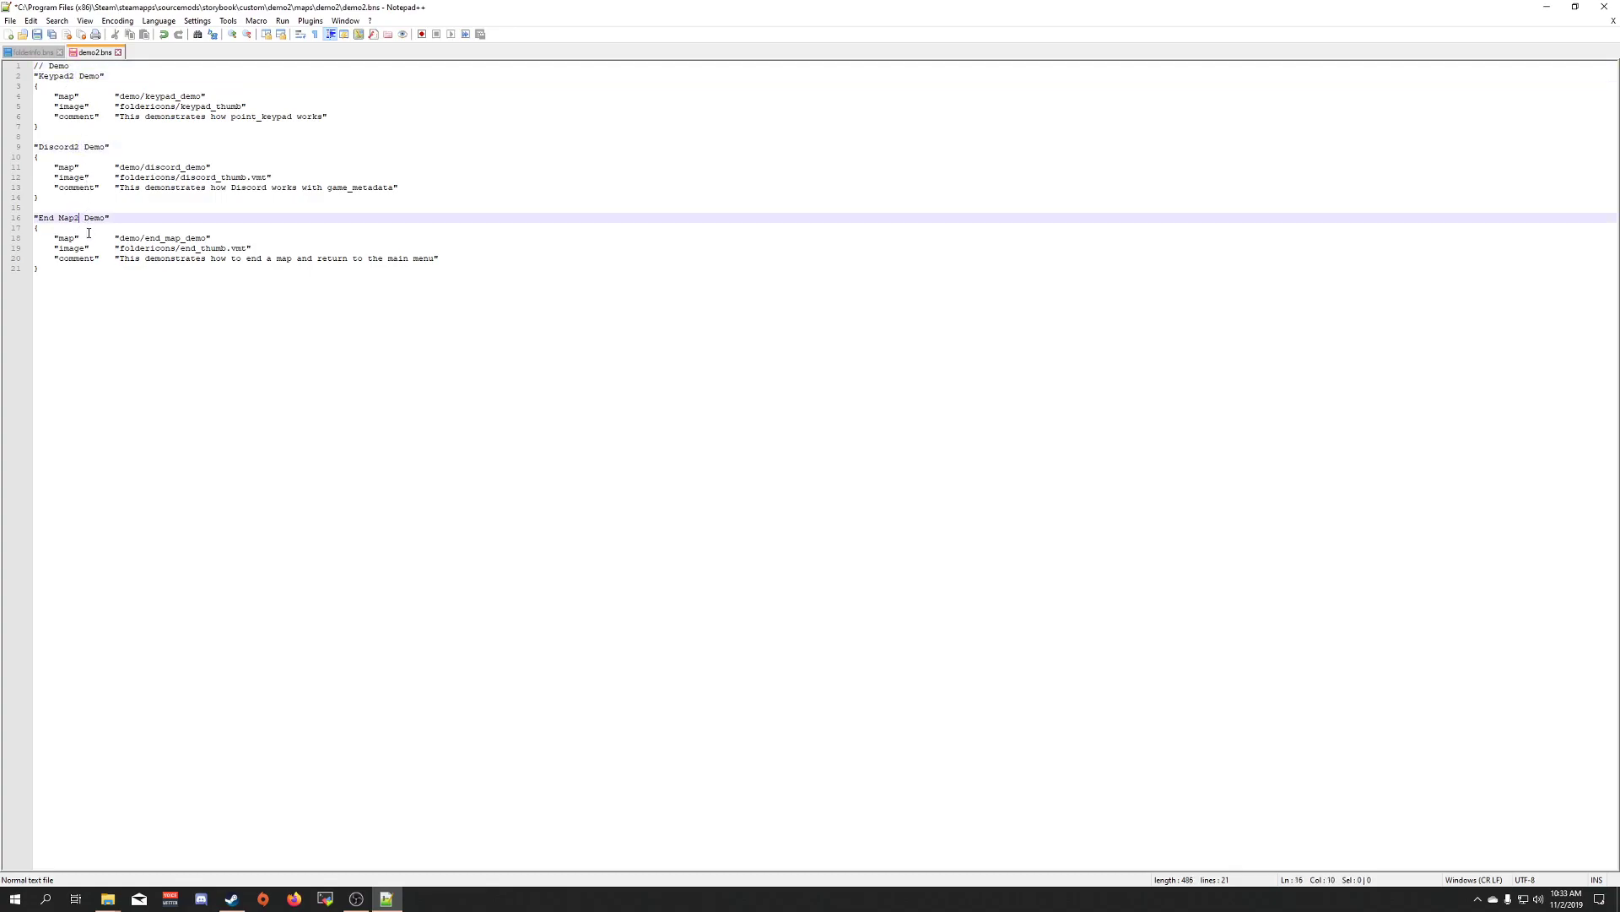
pyautogui.moveTo(199, 260); pyautogui.dragTo(207, 259)
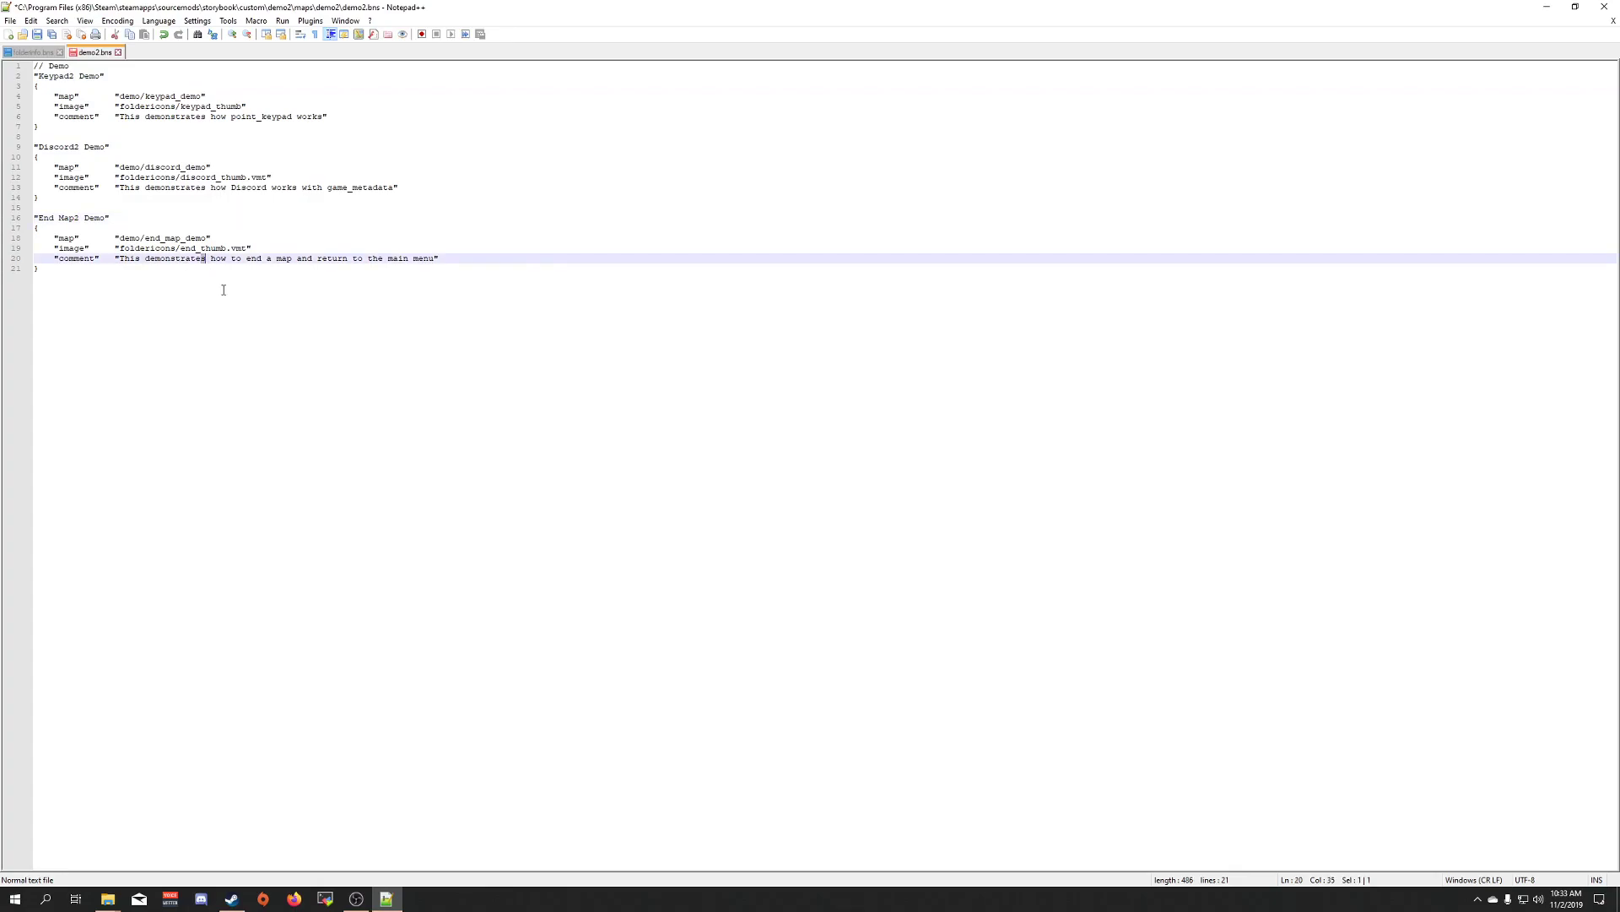
pyautogui.click(271, 226)
pyautogui.hotkey('ctrl', 's')
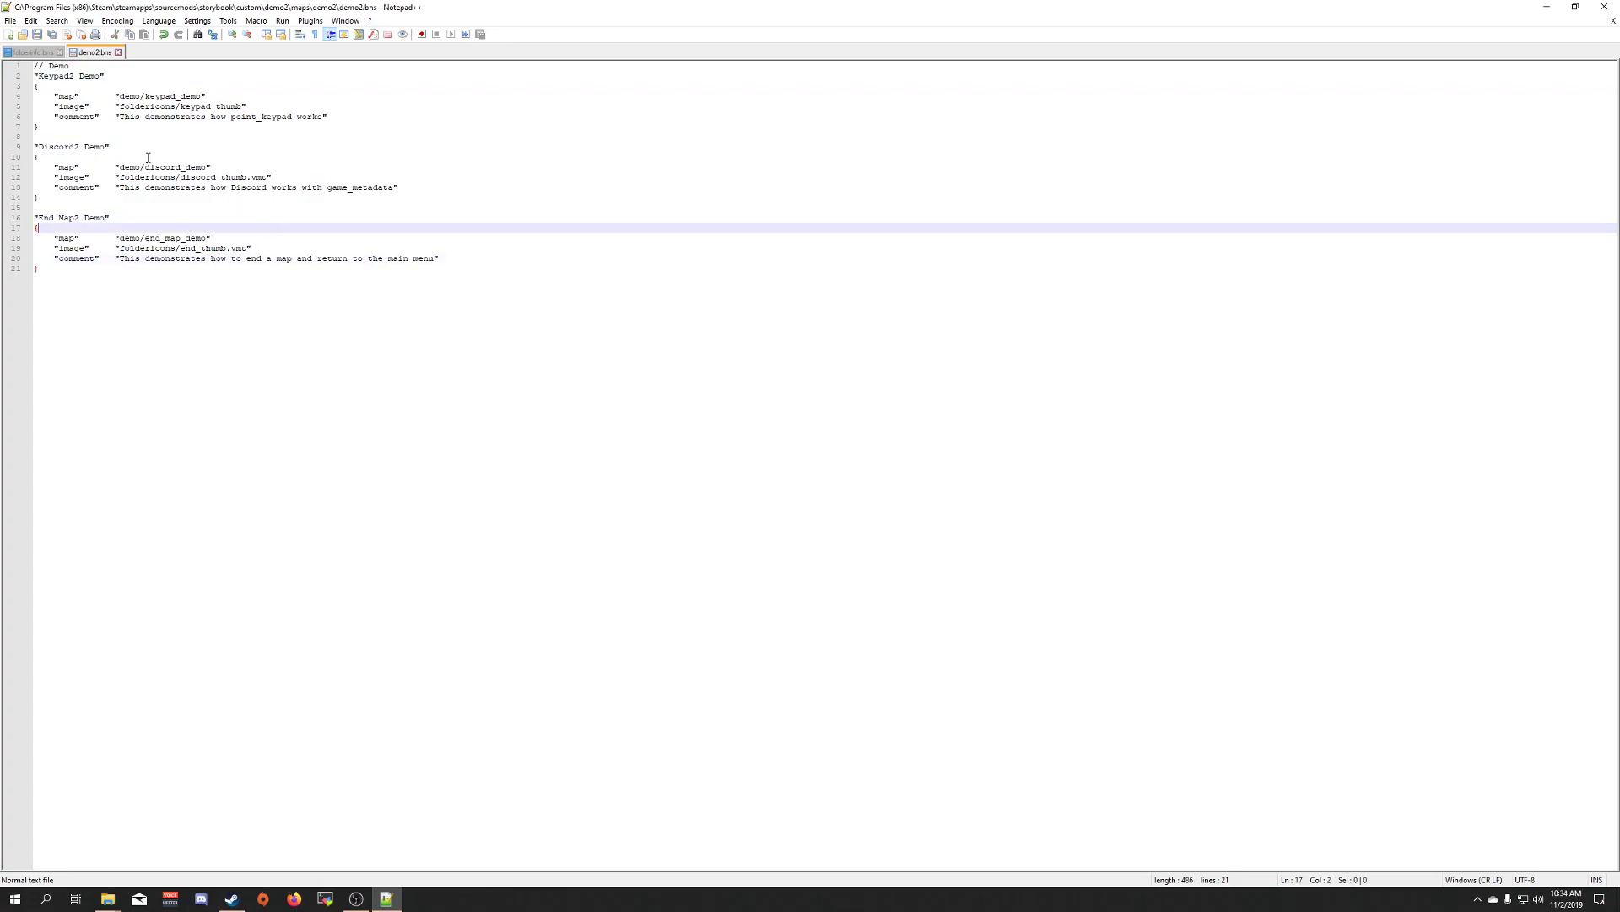
# Inspect the keypad_demo map path and keypad_thumb image path lines.
pyautogui.click(67, 97)
pyautogui.doubleClick(173, 97)
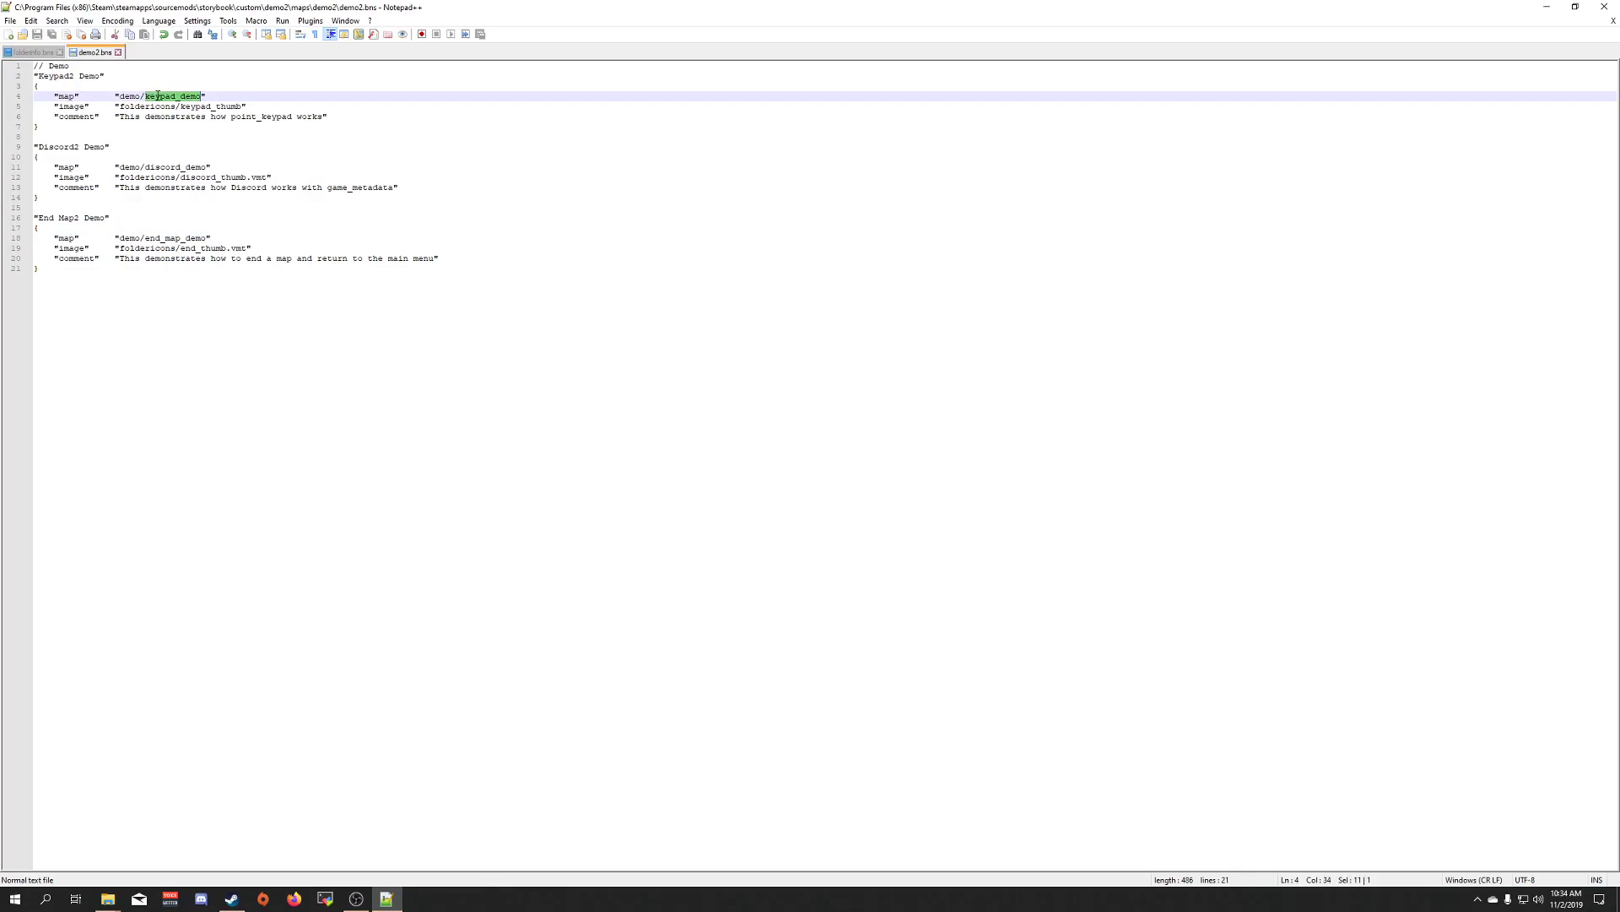
pyautogui.click(202, 97)
pyautogui.click(243, 108)
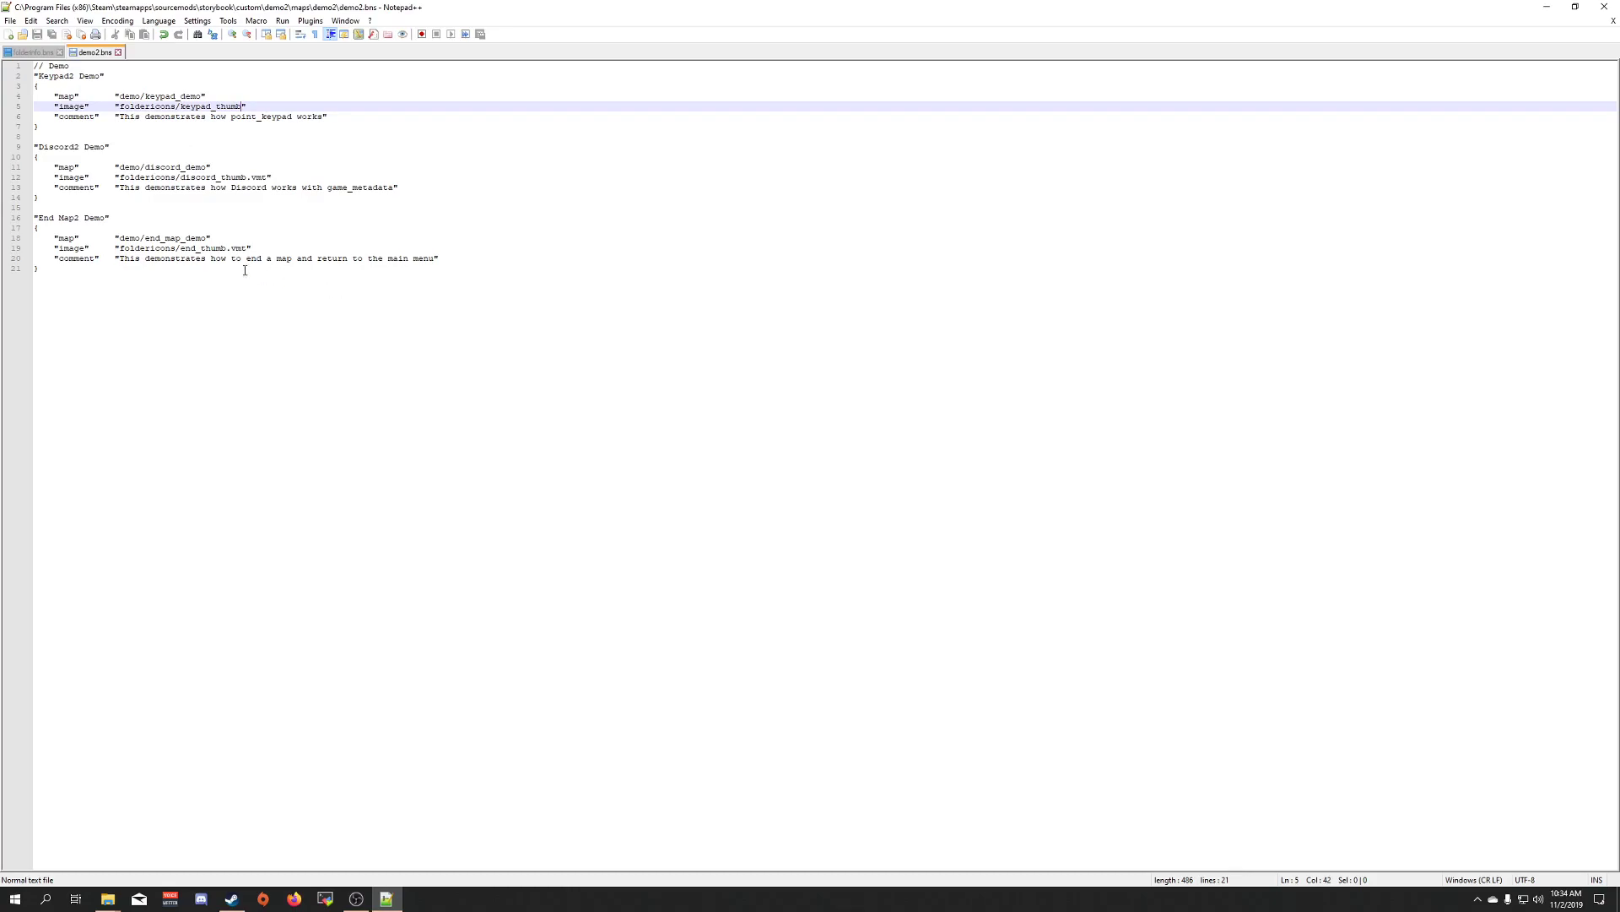
# Copy the vgui folder from demo\materials and paste it into demo2\materials.
pyautogui.click(1547, 7)
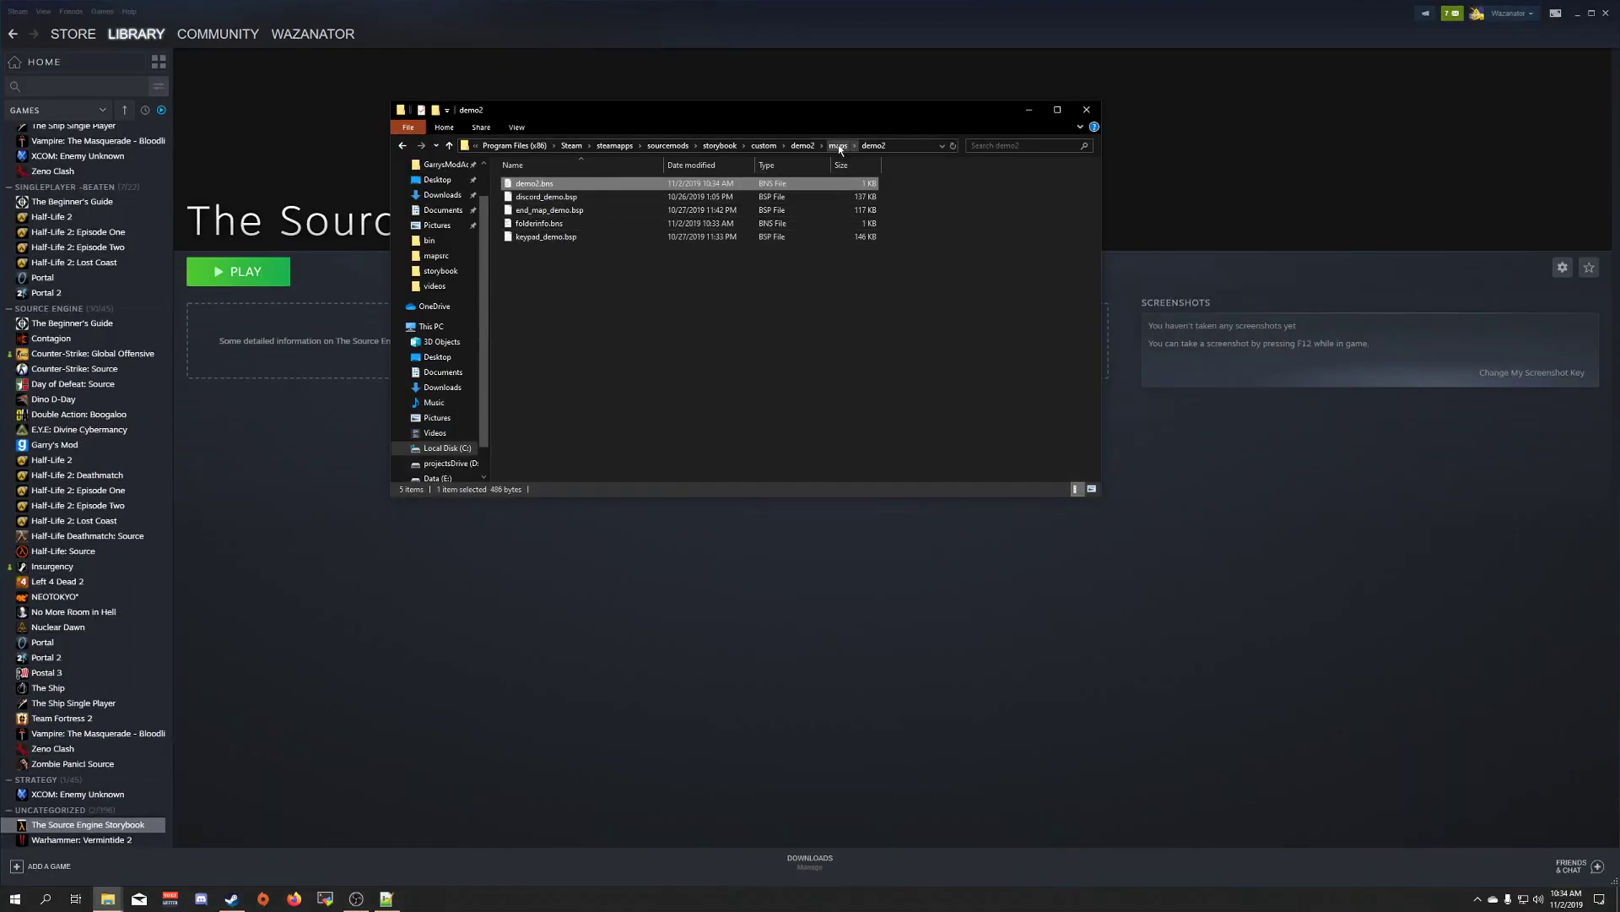
pyautogui.click(806, 146)
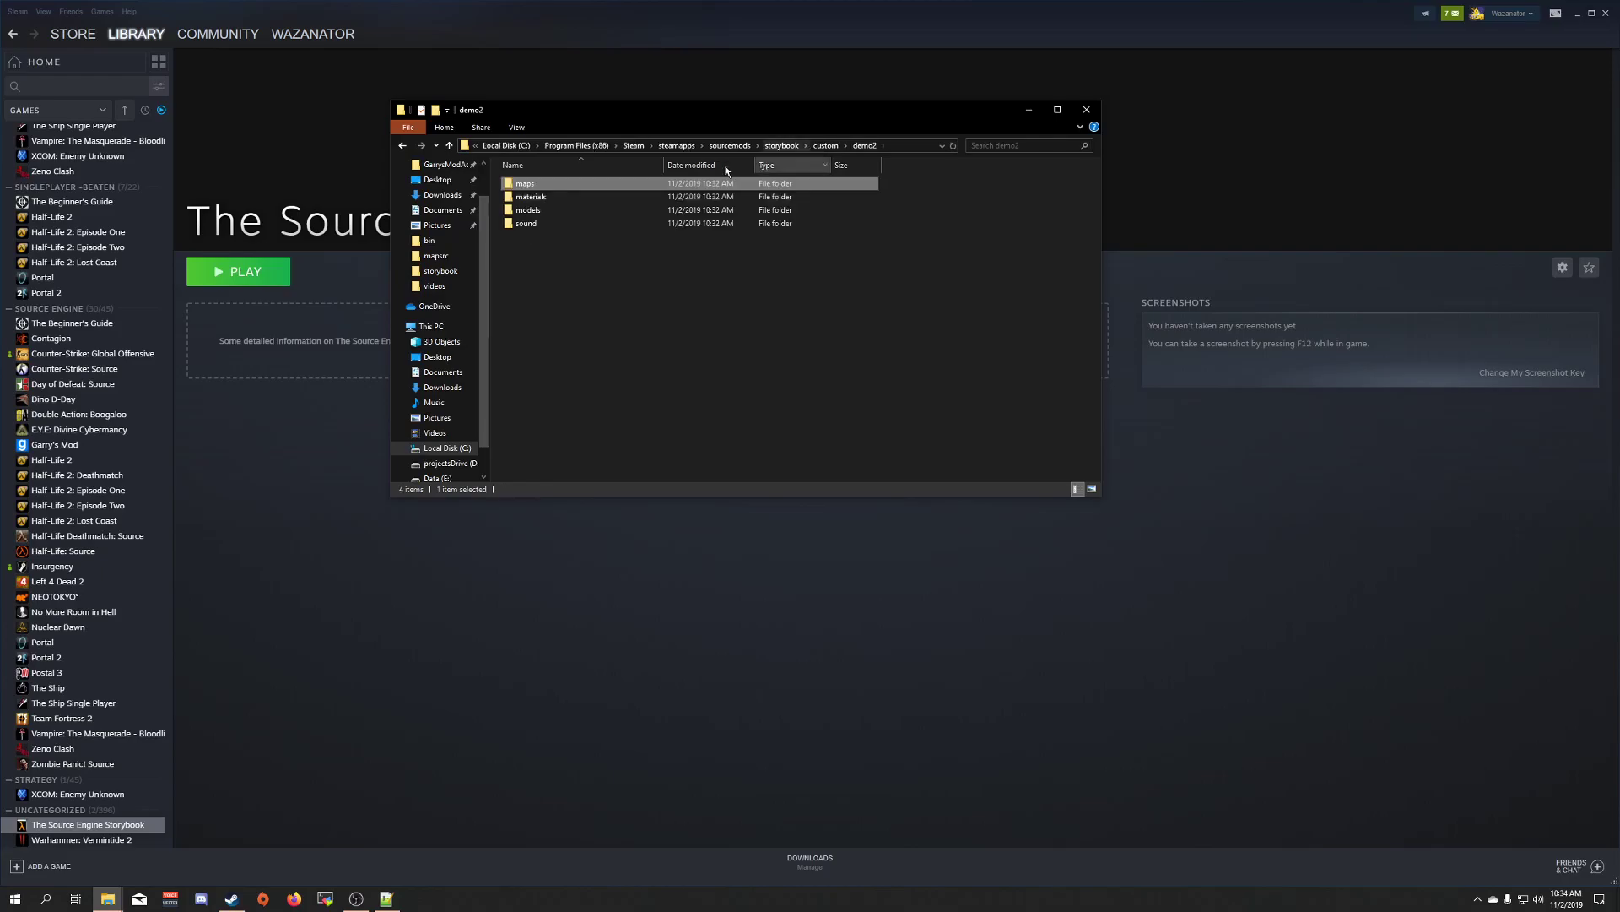
pyautogui.doubleClick(564, 196)
pyautogui.click(802, 145)
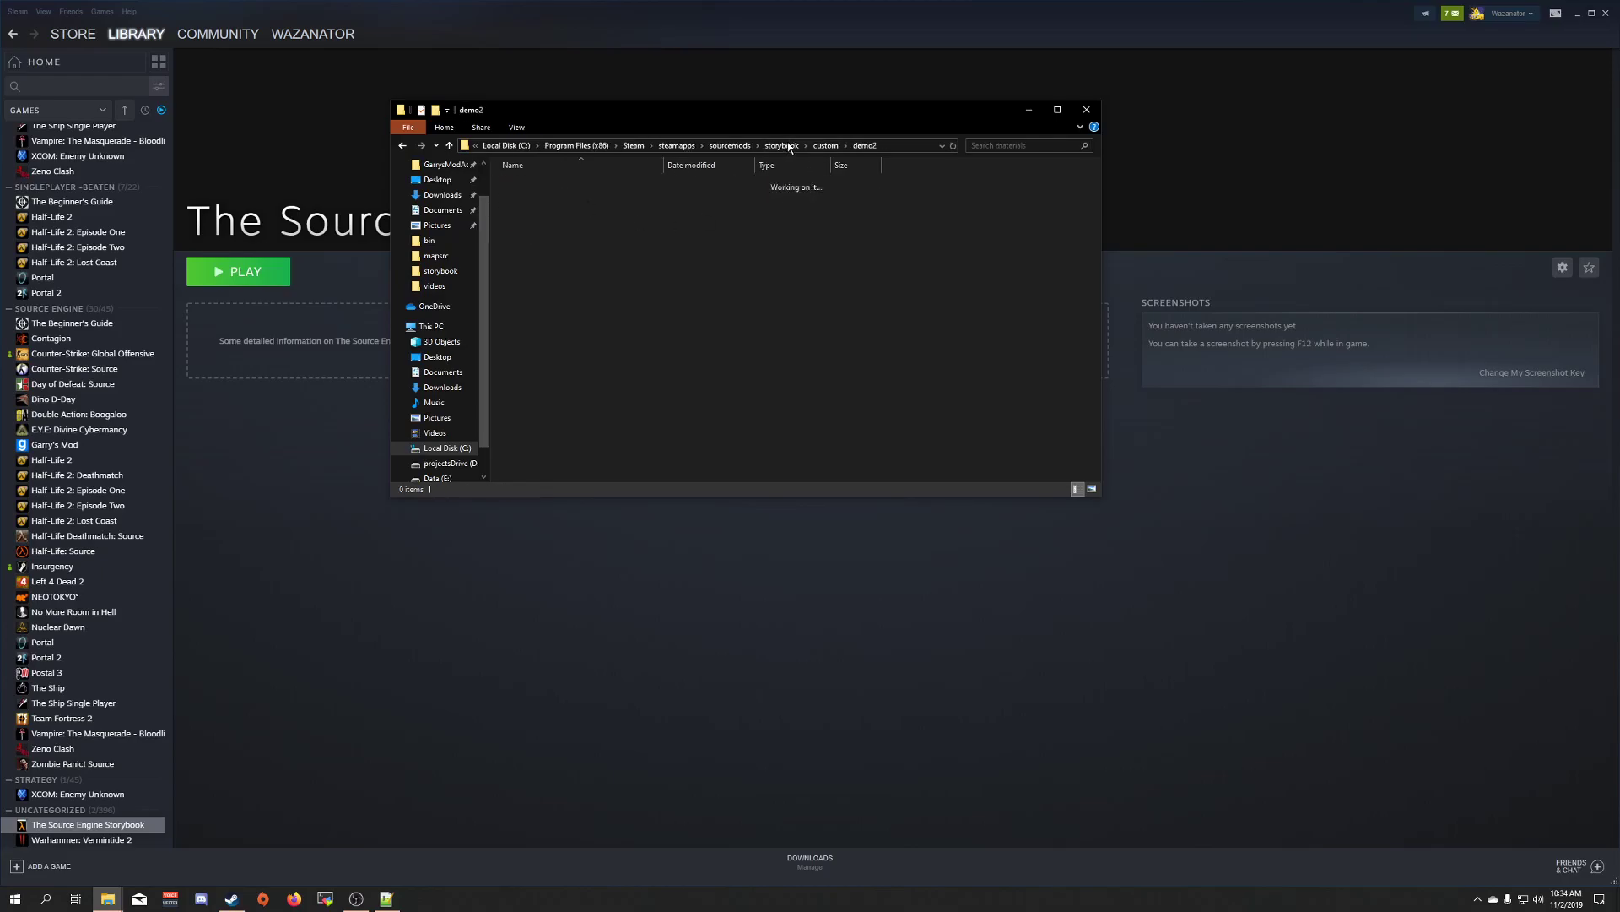
pyautogui.click(789, 145)
pyautogui.doubleClick(572, 184)
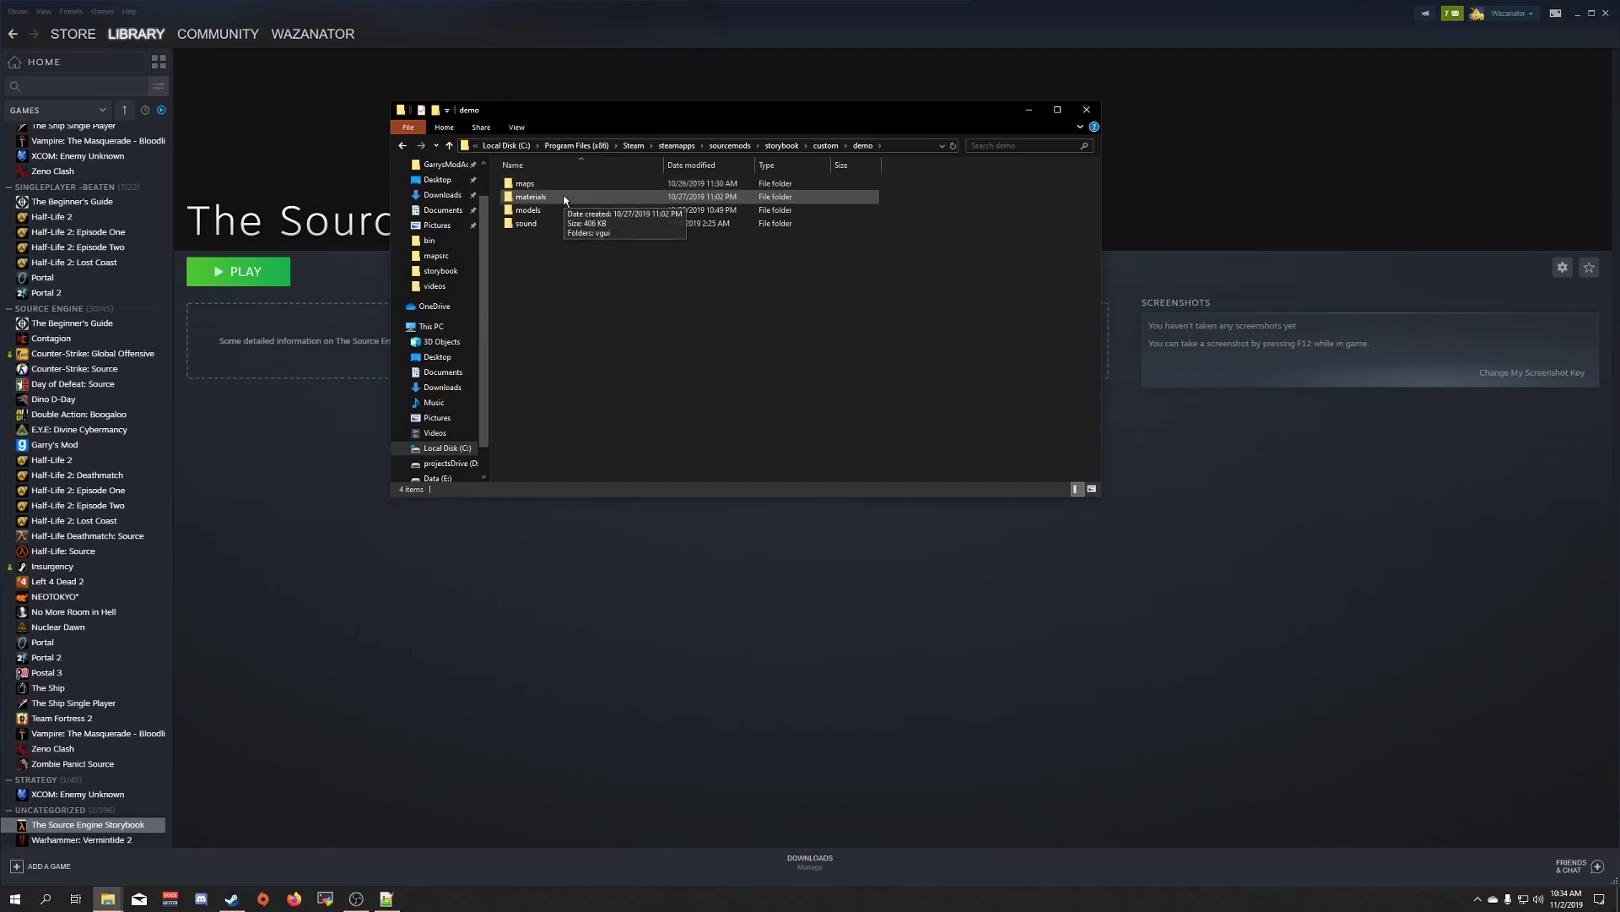
pyautogui.doubleClick(566, 197)
pyautogui.click(544, 185)
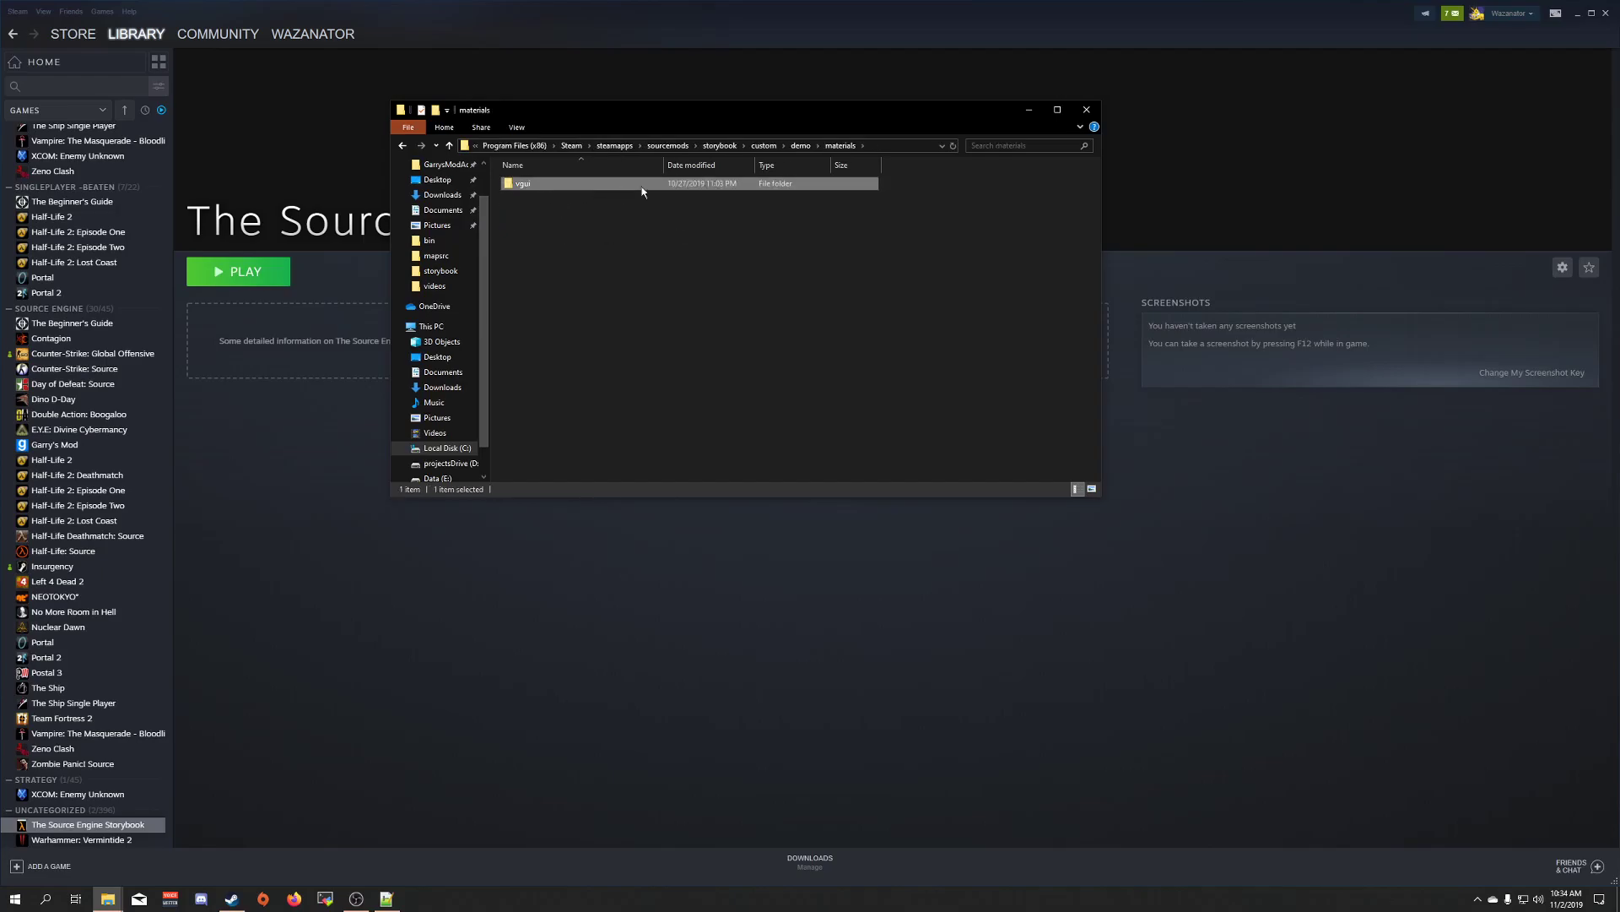
pyautogui.click(800, 146)
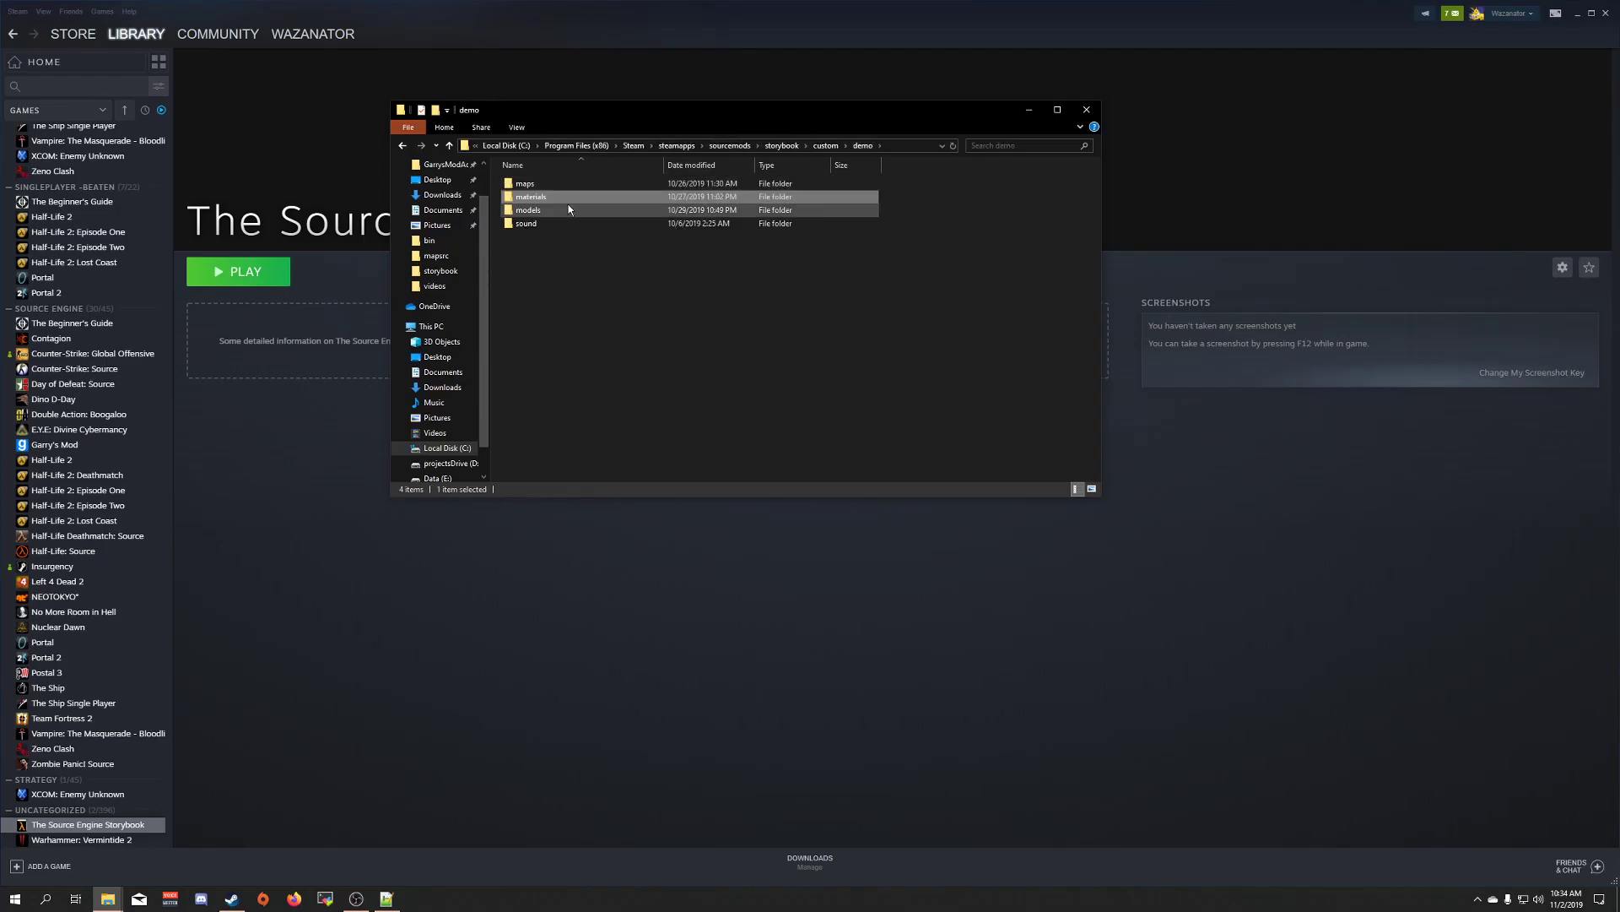
pyautogui.click(831, 146)
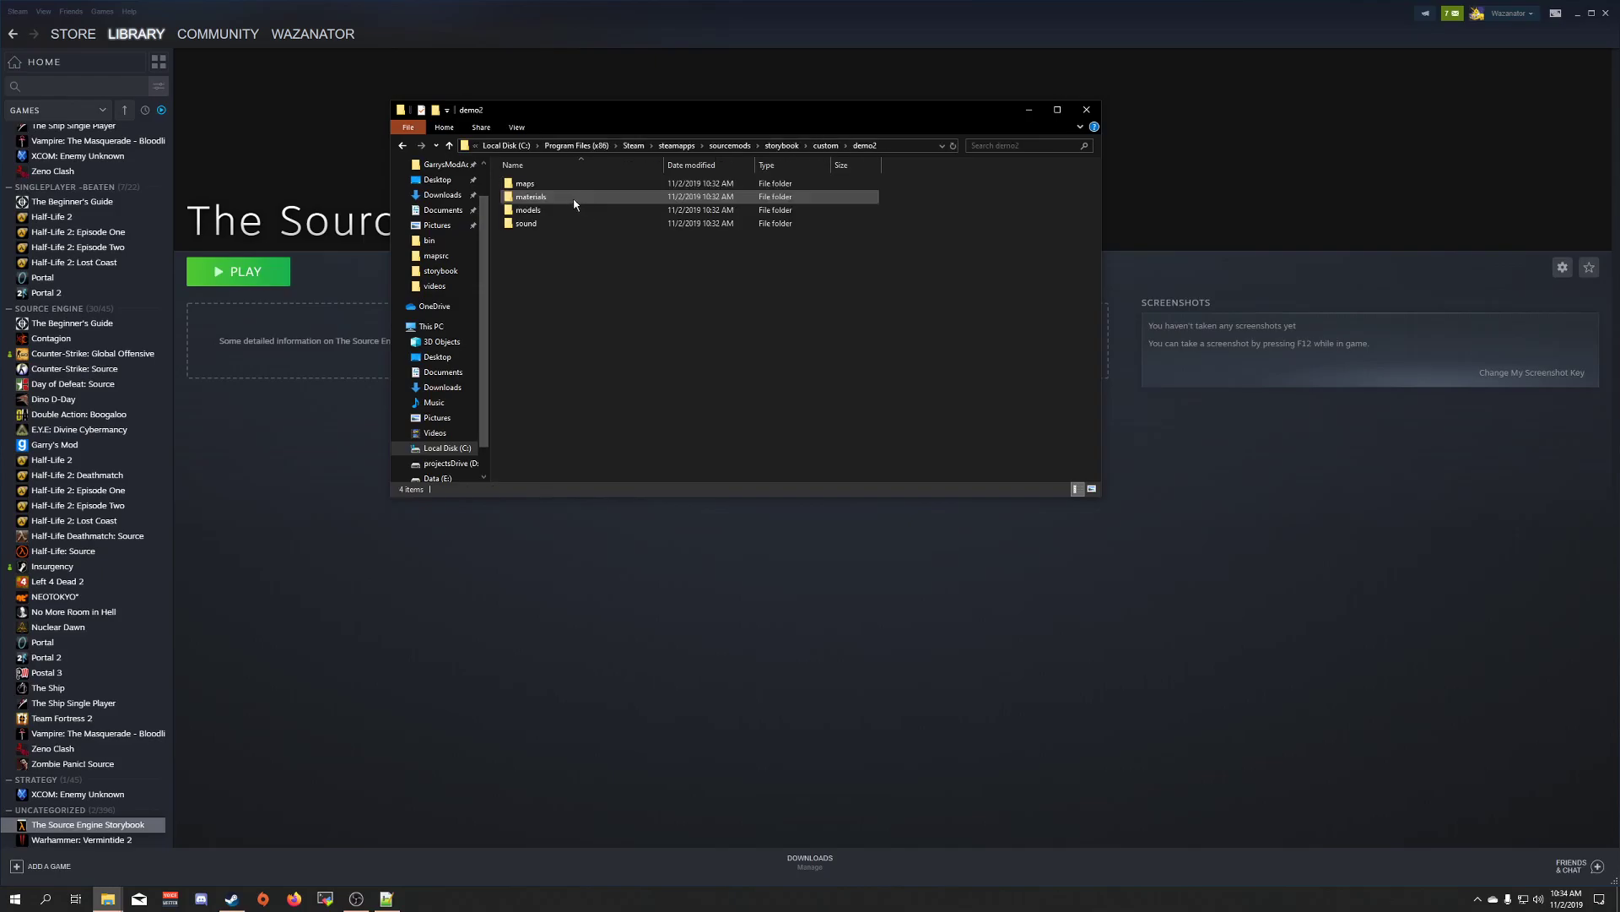
pyautogui.doubleClick(560, 195)
pyautogui.hotkey('ctrl', 'v')
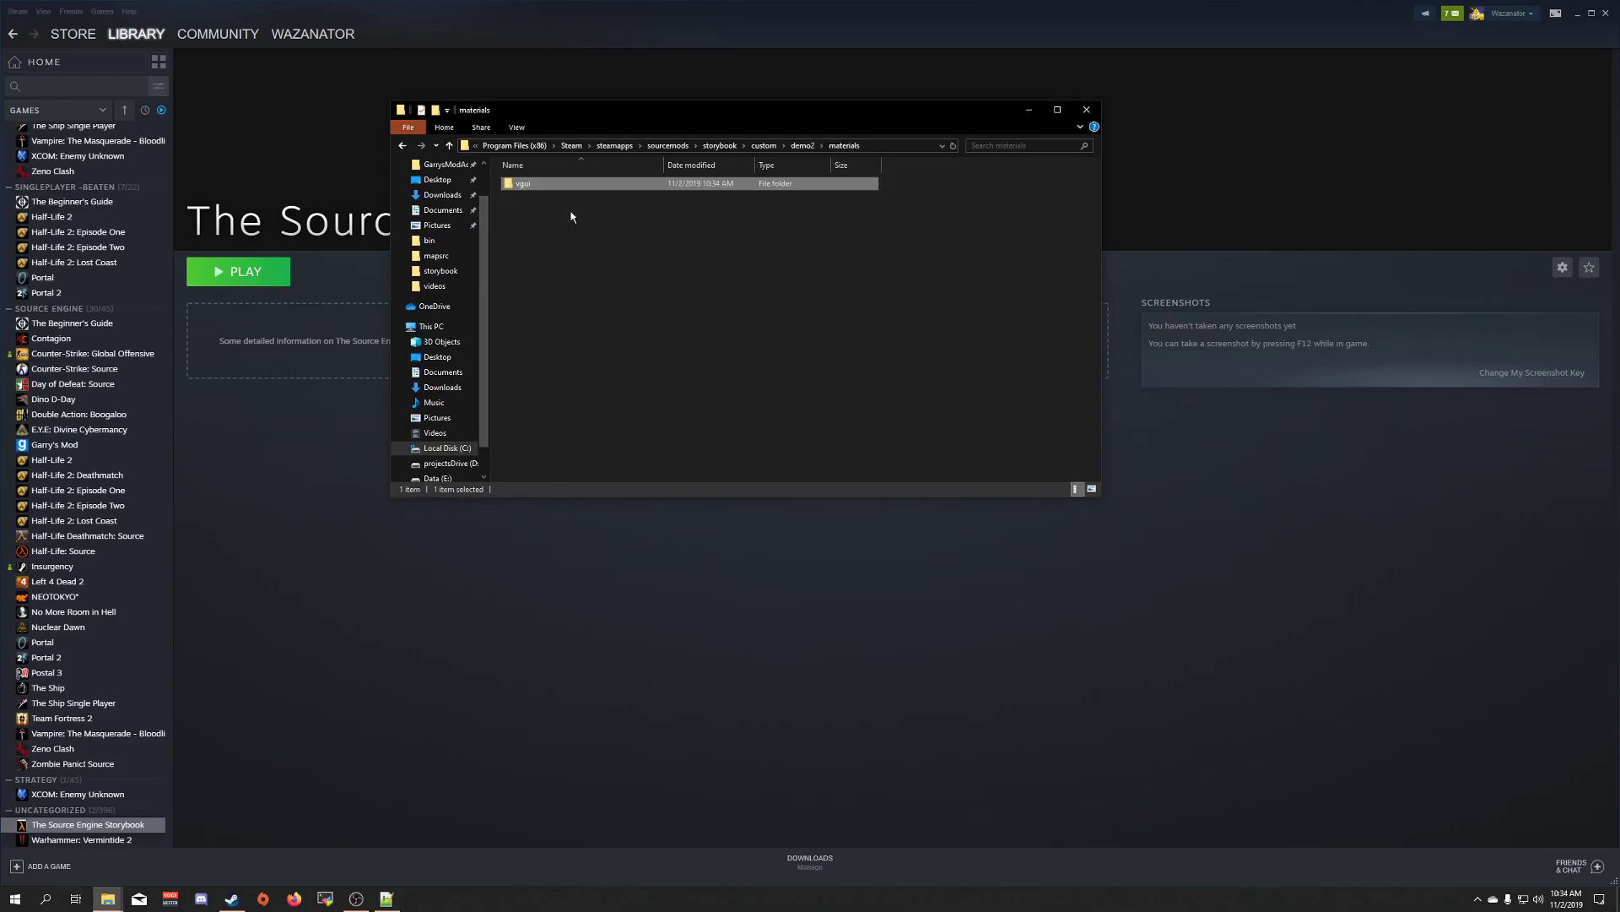
# Open discord_thumb.vtf from vgui\foldericons in VTFEdit.
pyautogui.doubleClick(562, 185)
pyautogui.doubleClick(561, 184)
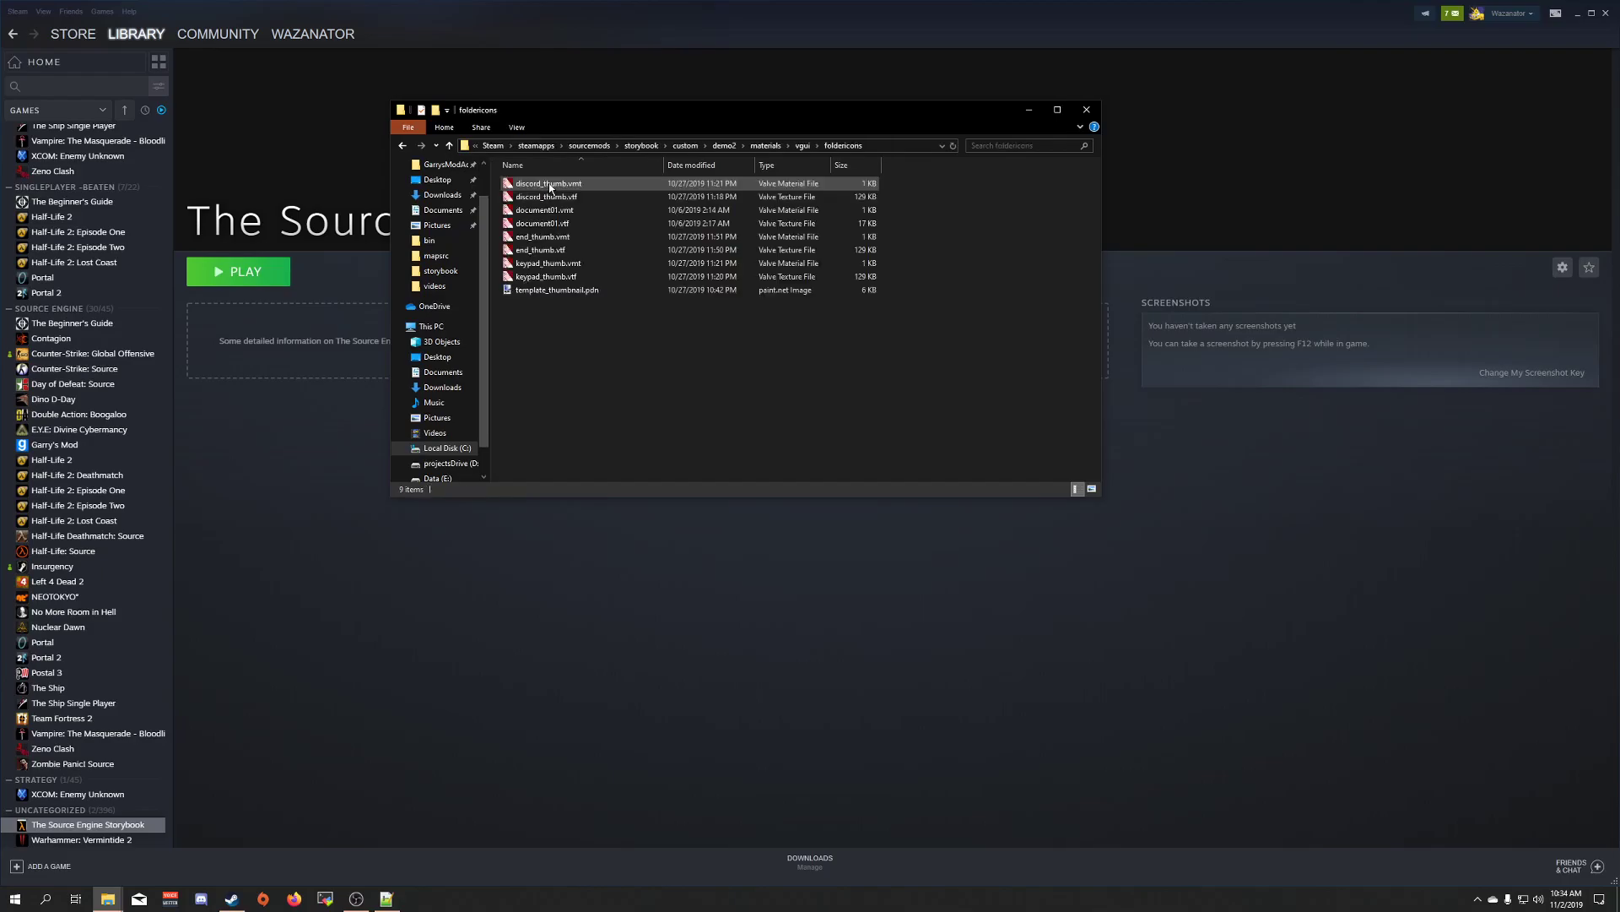
pyautogui.click(573, 199)
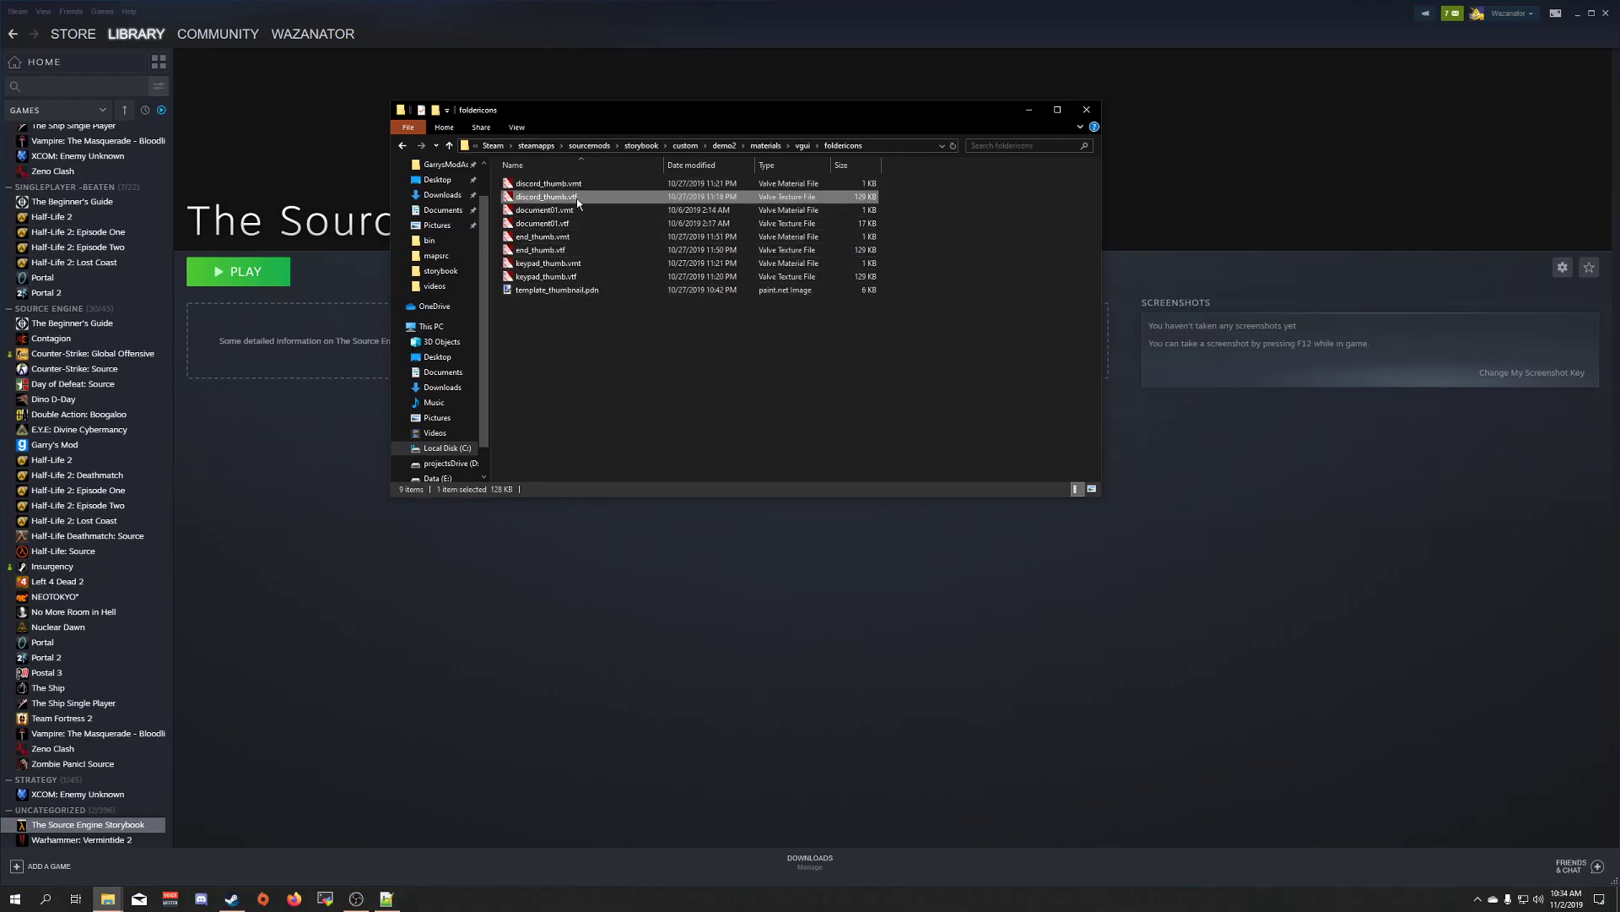
pyautogui.doubleClick(582, 202)
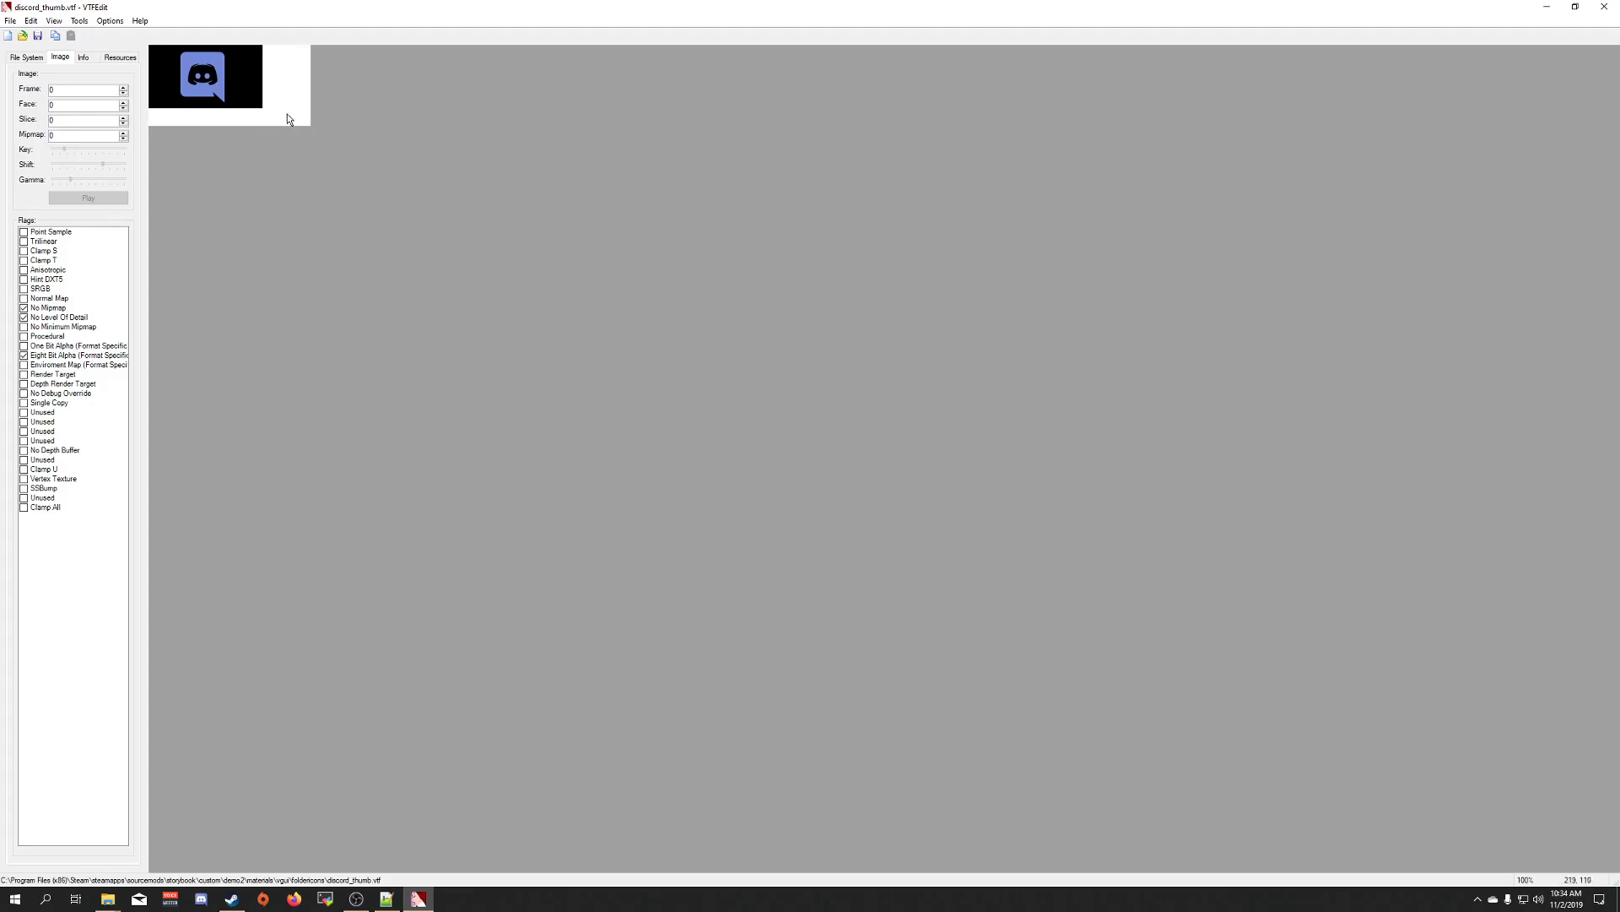
# Confirm discord_thumb is 256×128, close VTFEdit, and open the How To Make an Addon Pack PDF.
pyautogui.click(85, 59)
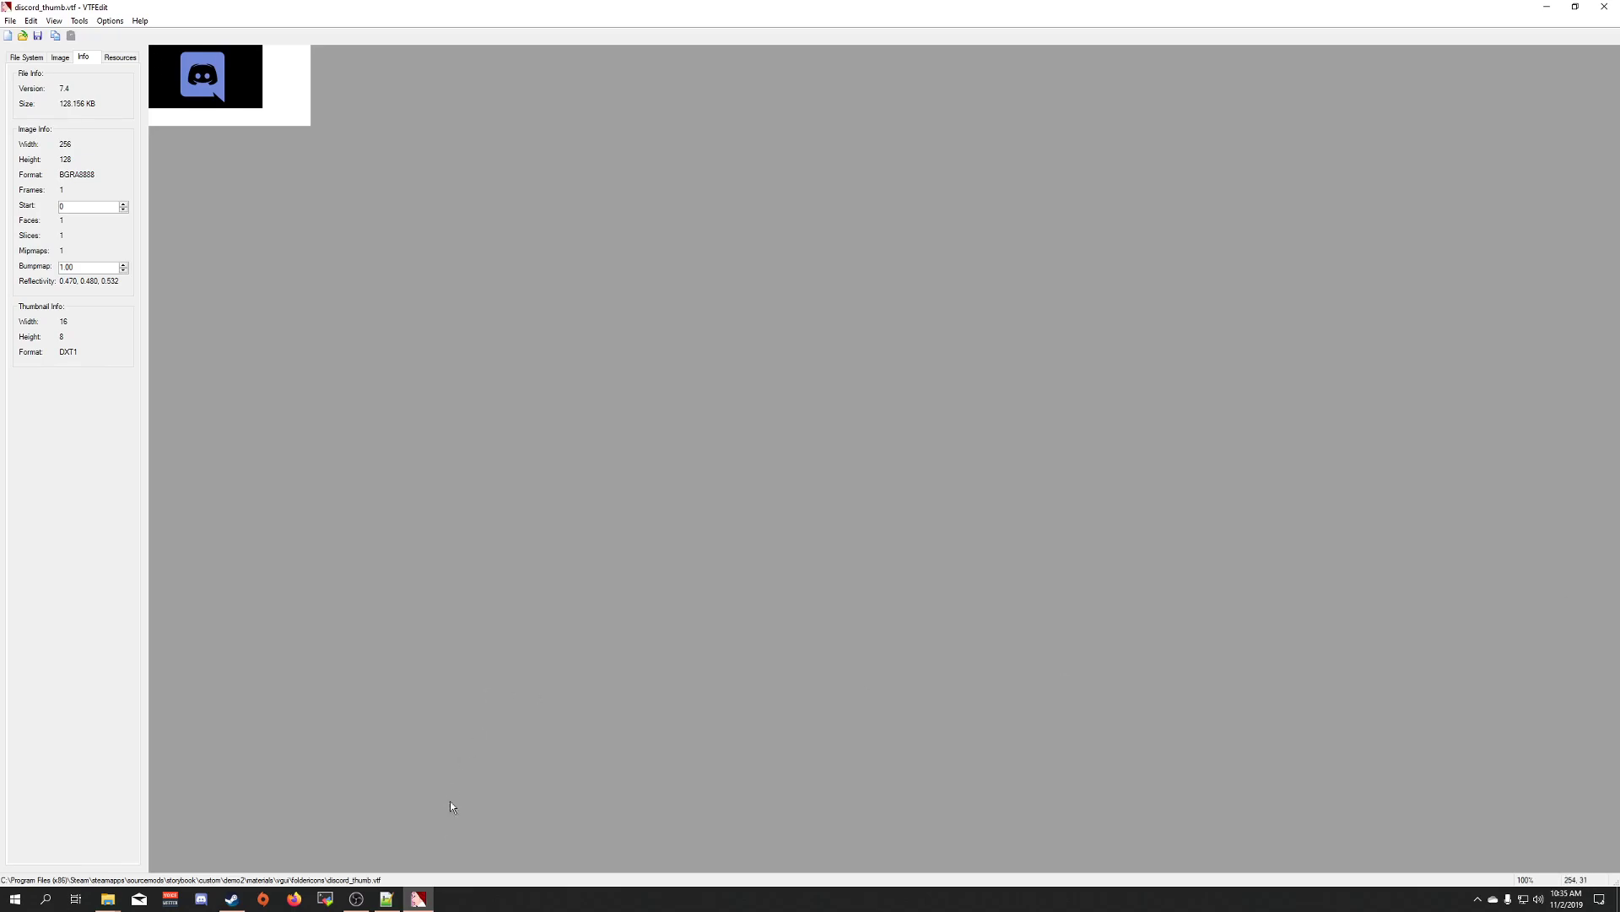
pyautogui.click(1607, 7)
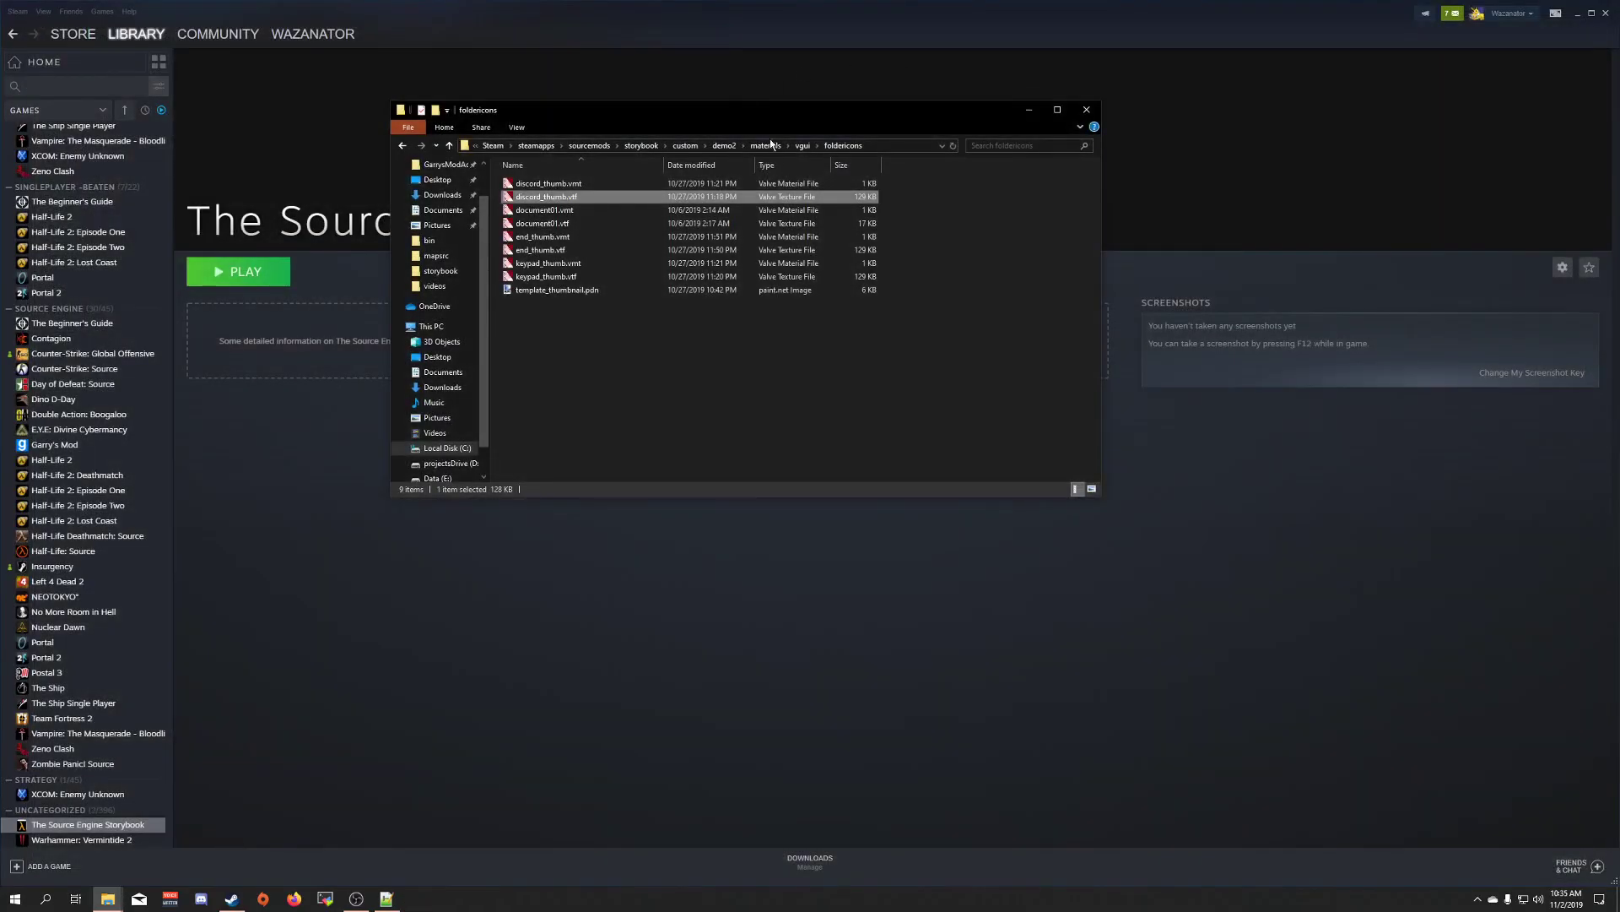
pyautogui.click(686, 145)
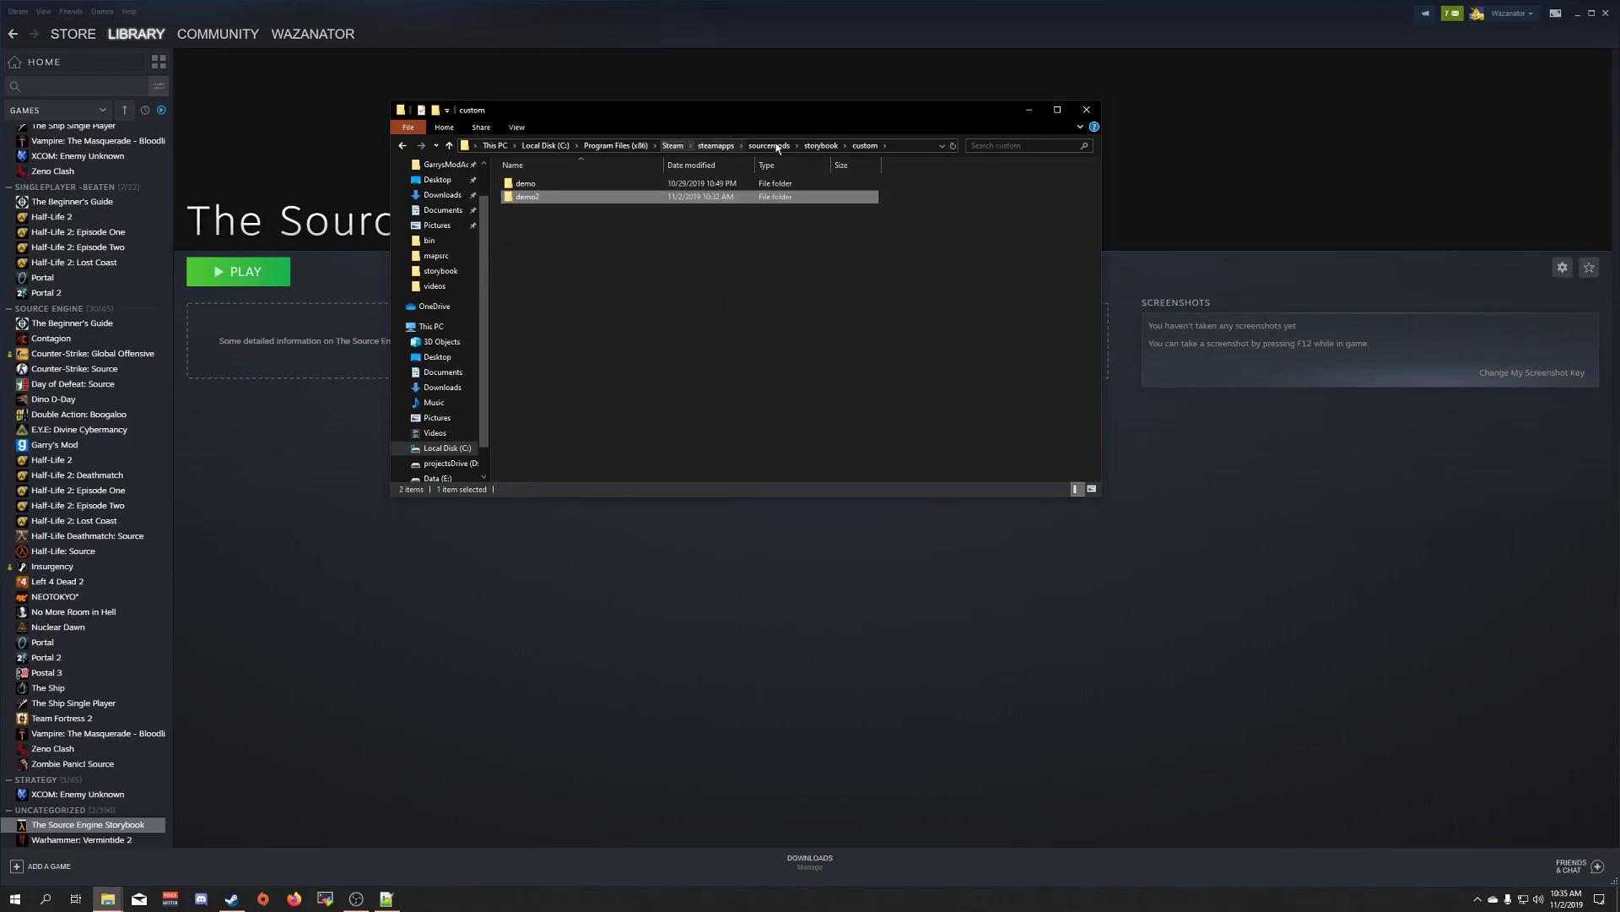
pyautogui.click(821, 145)
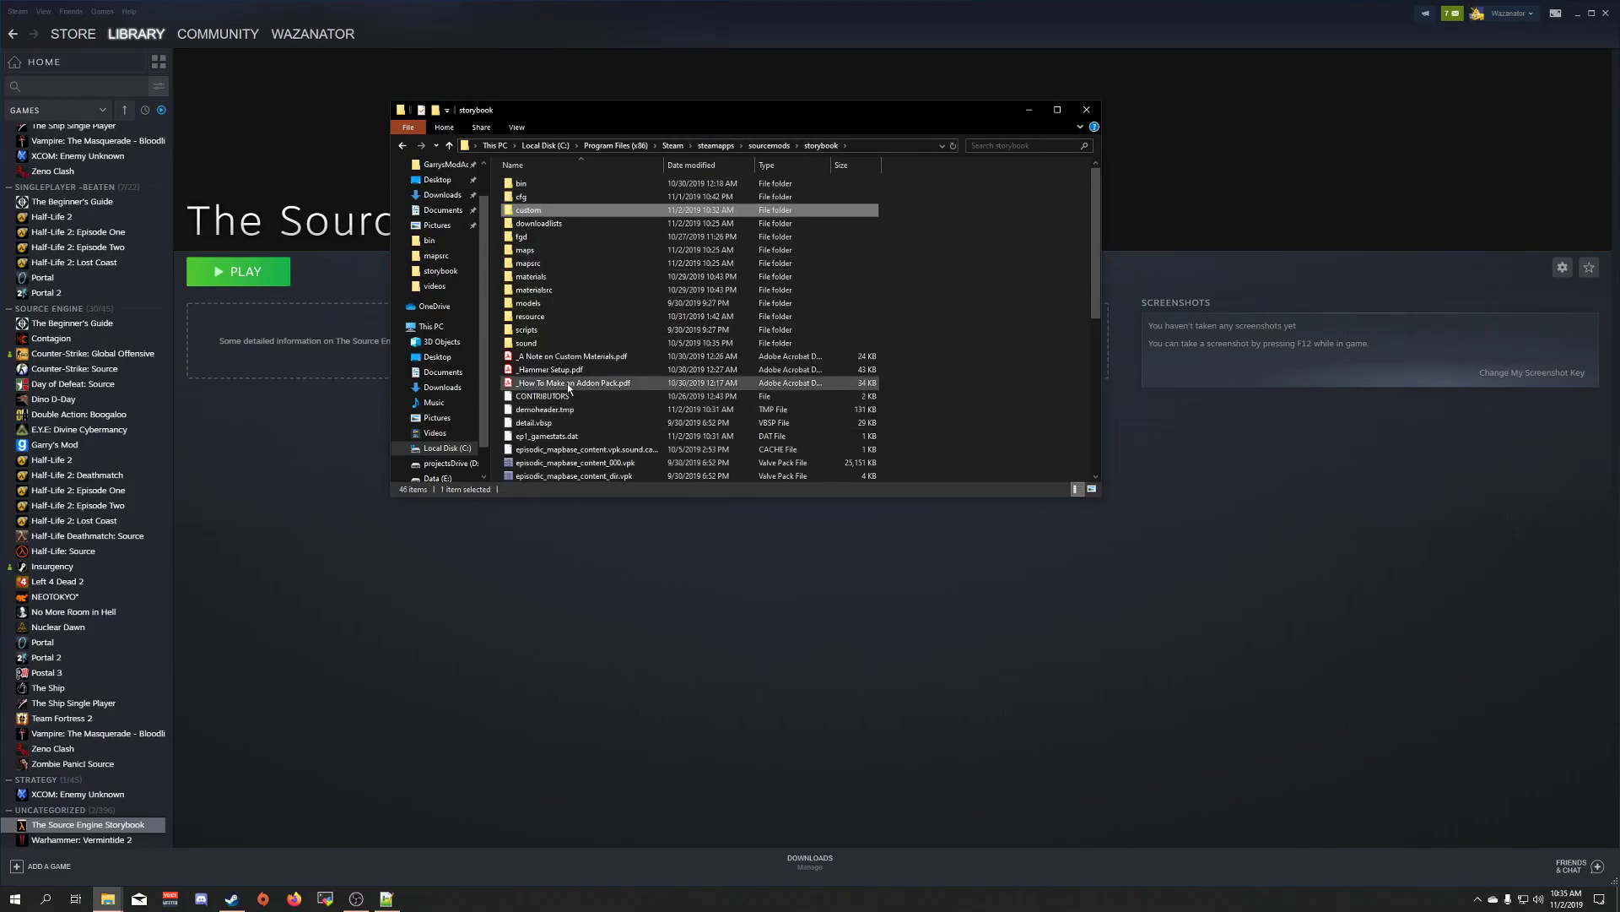
pyautogui.doubleClick(569, 383)
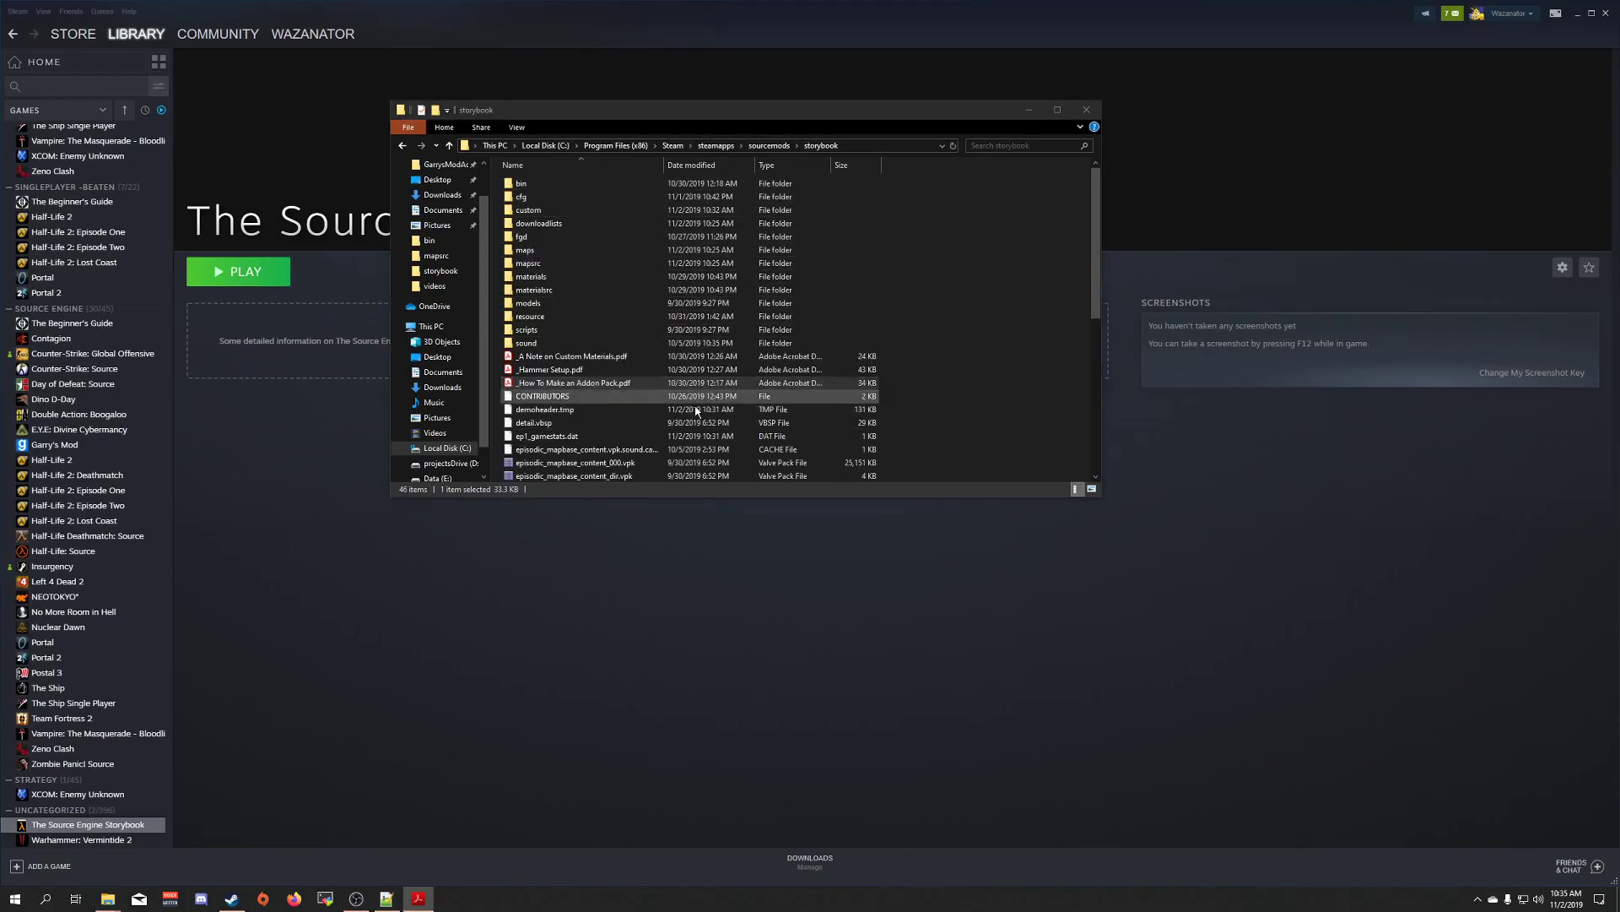
# Scroll the Addon Pack guide to its thumbnail requirements, then minimize Acrobat Reader.
pyautogui.scroll(-7, 832, 403)
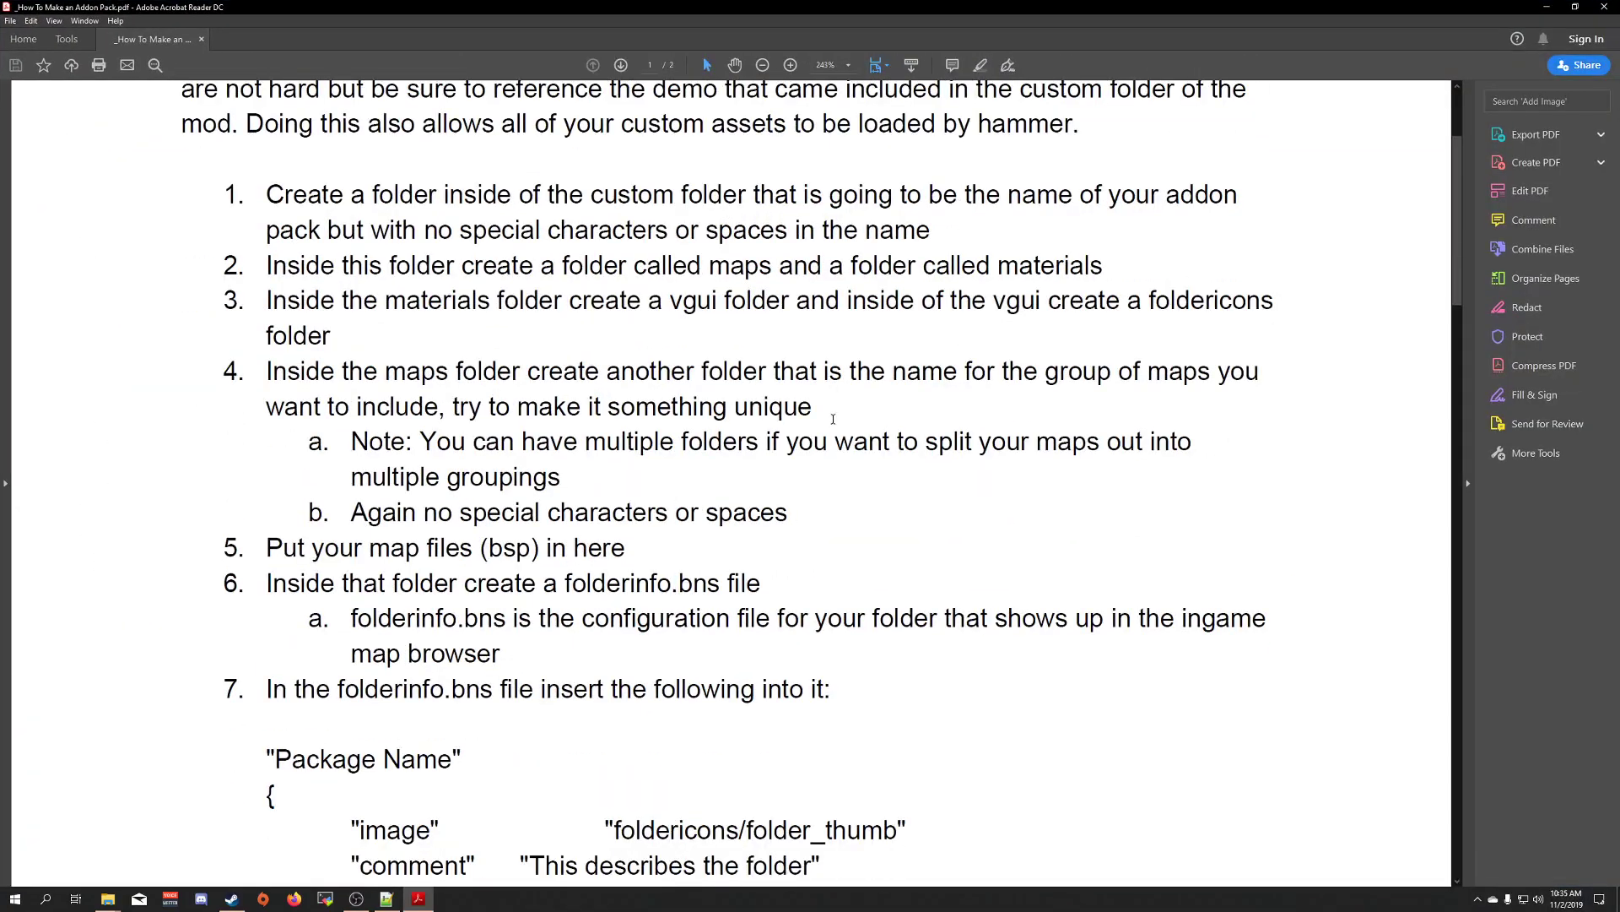
pyautogui.scroll(-15, 831, 402)
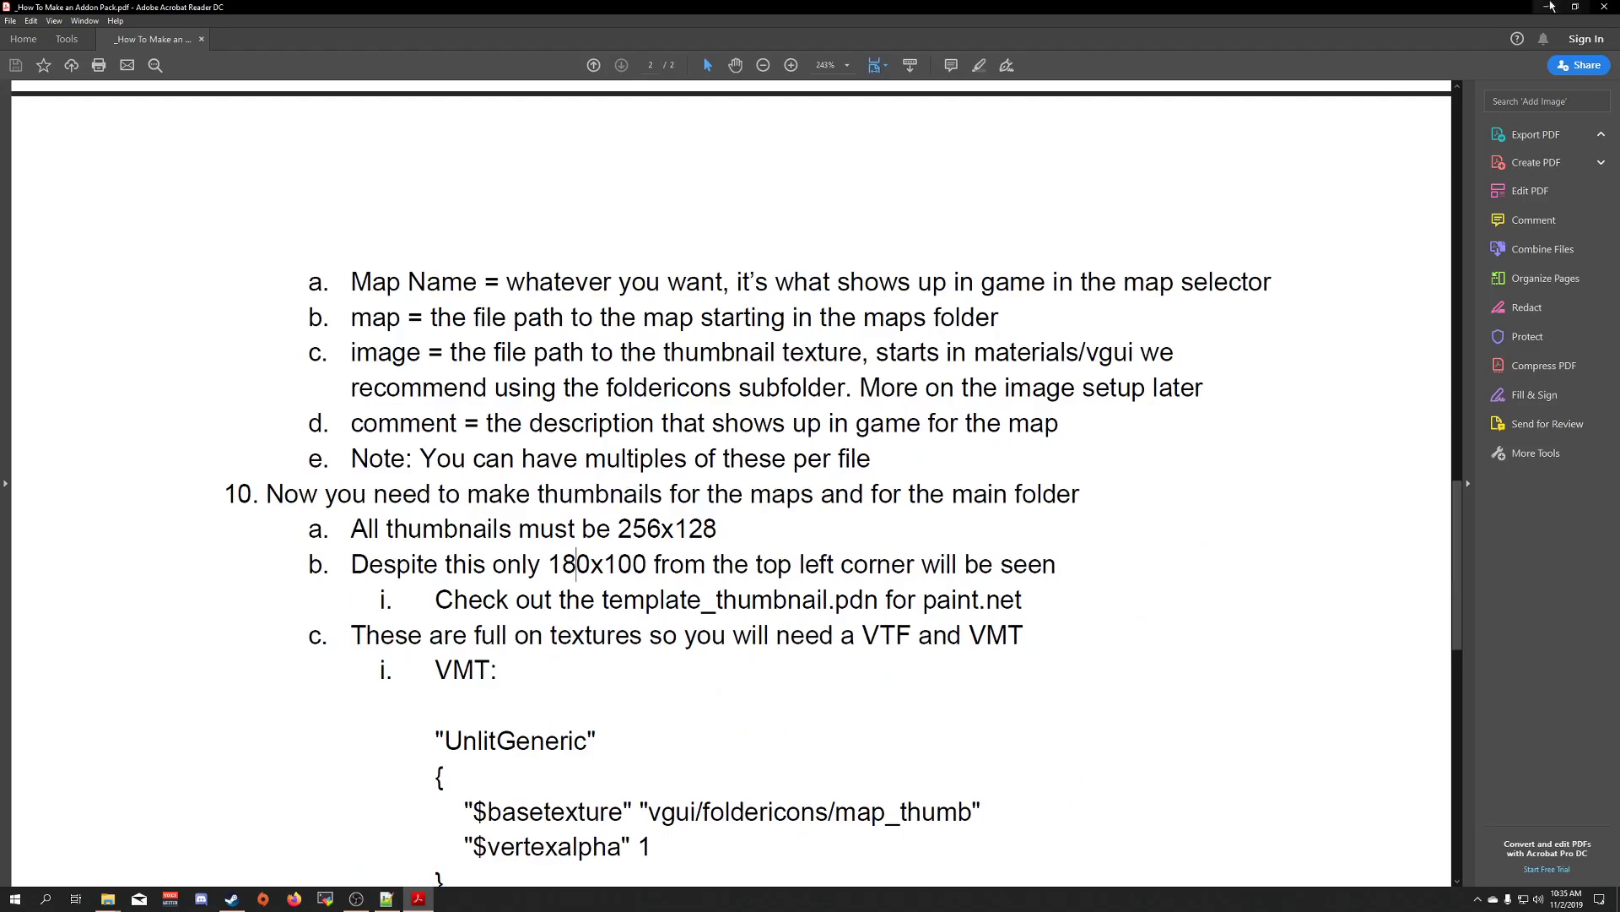
pyautogui.click(1550, 7)
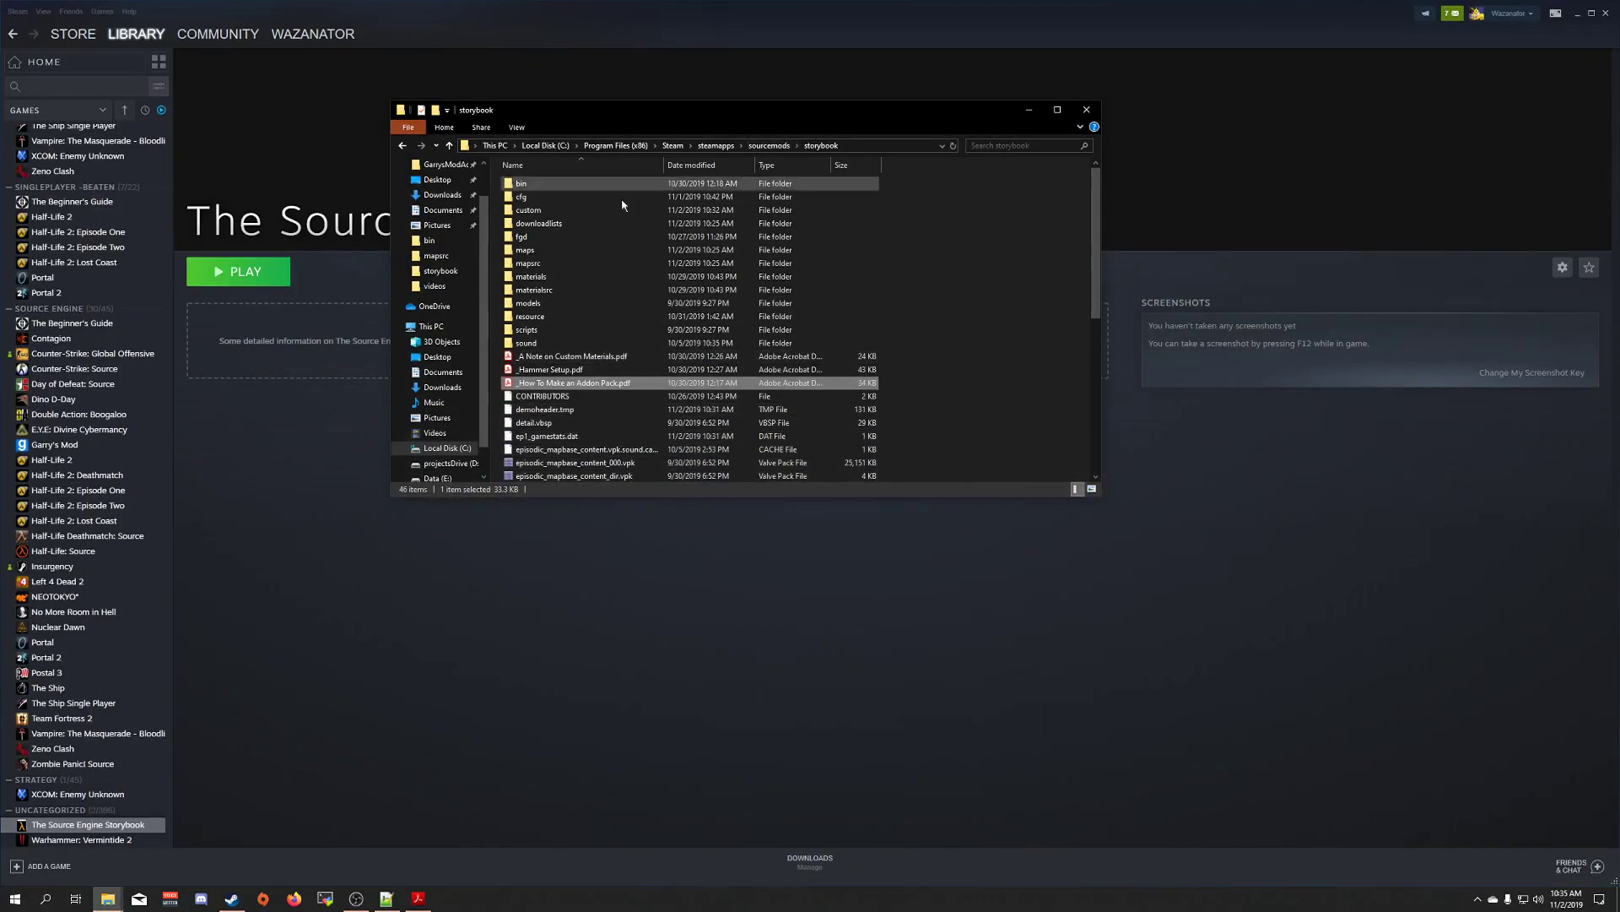
# Browse to custom\demo2\materials\vgui\foldericons and bring up the actions for discord_thumb.vmt.
pyautogui.doubleClick(591, 213)
pyautogui.doubleClick(521, 197)
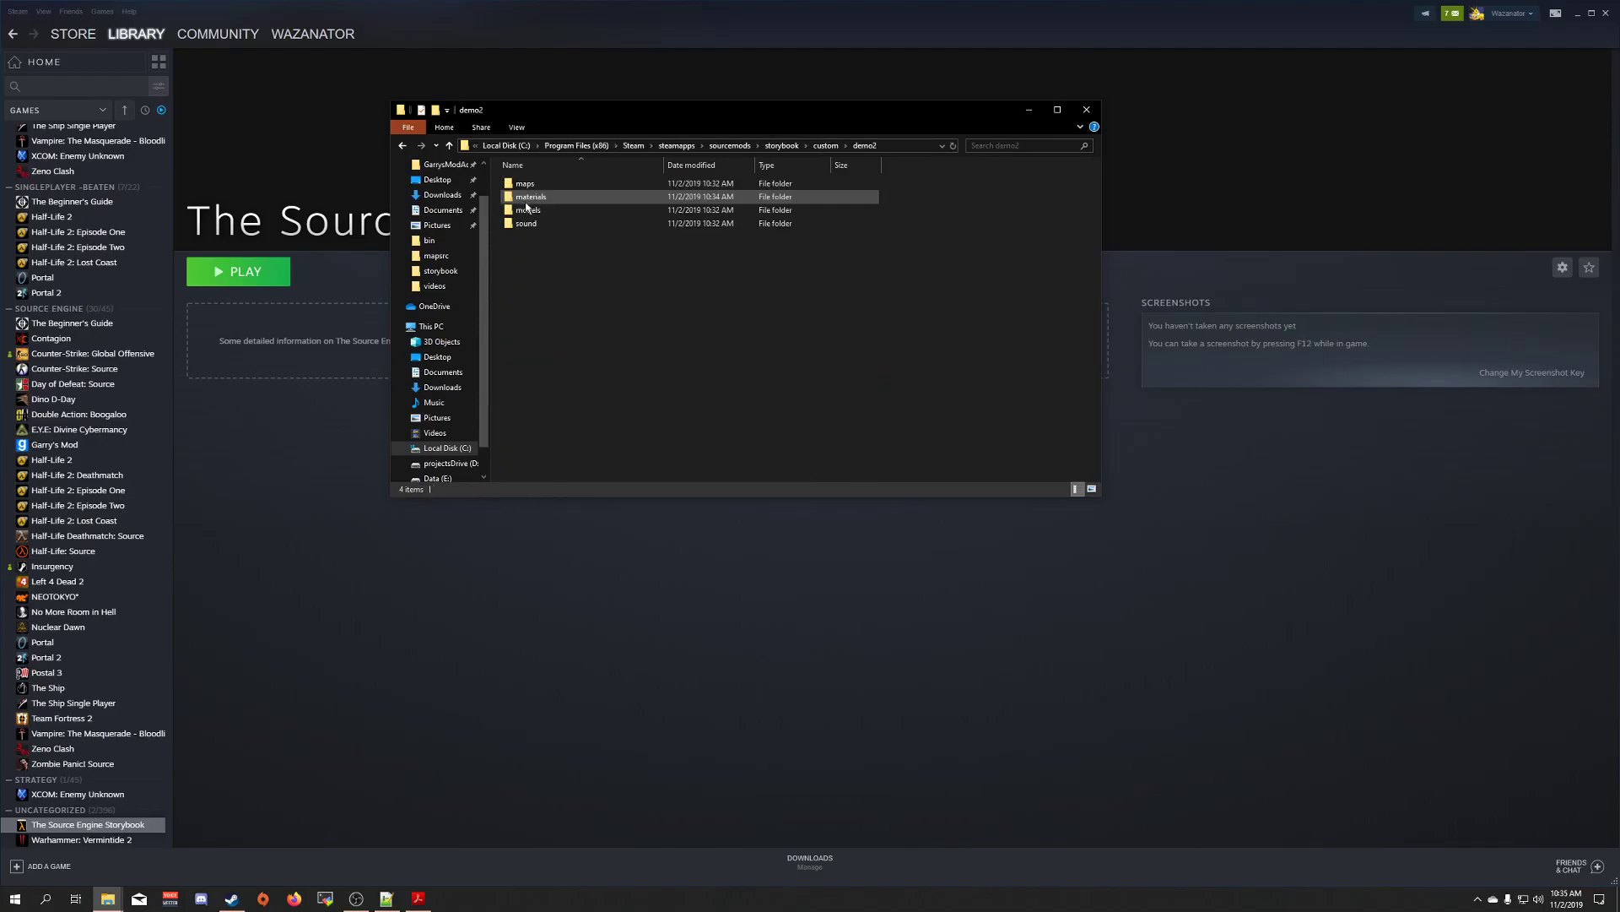
pyautogui.doubleClick(540, 197)
pyautogui.doubleClick(535, 184)
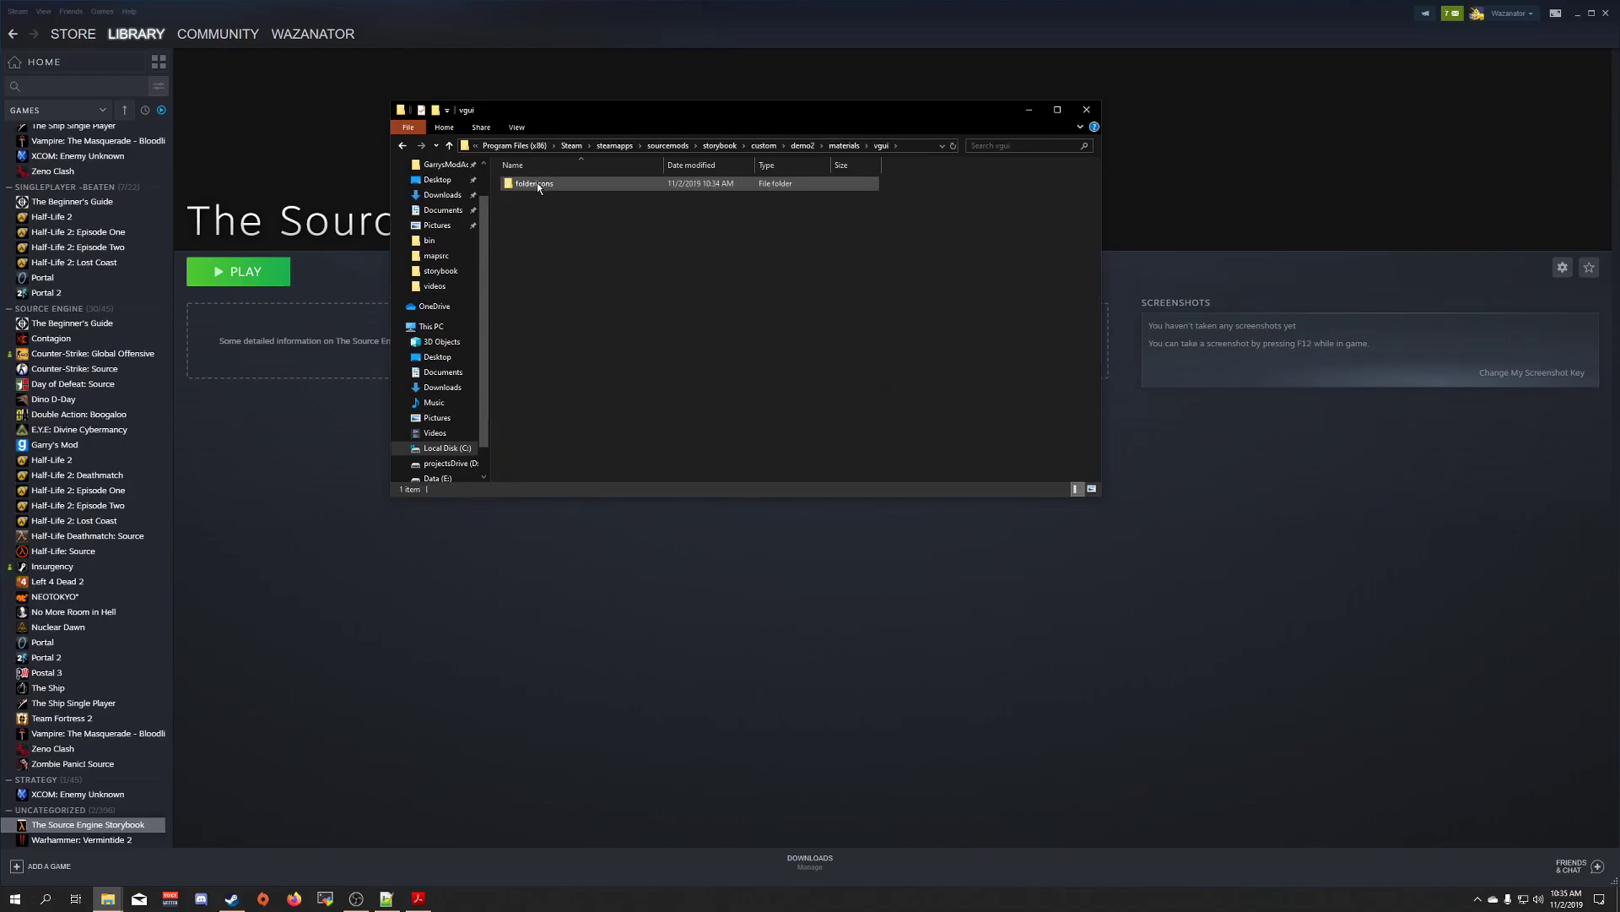
pyautogui.doubleClick(537, 183)
pyautogui.click(537, 184)
pyautogui.rightClick(538, 184)
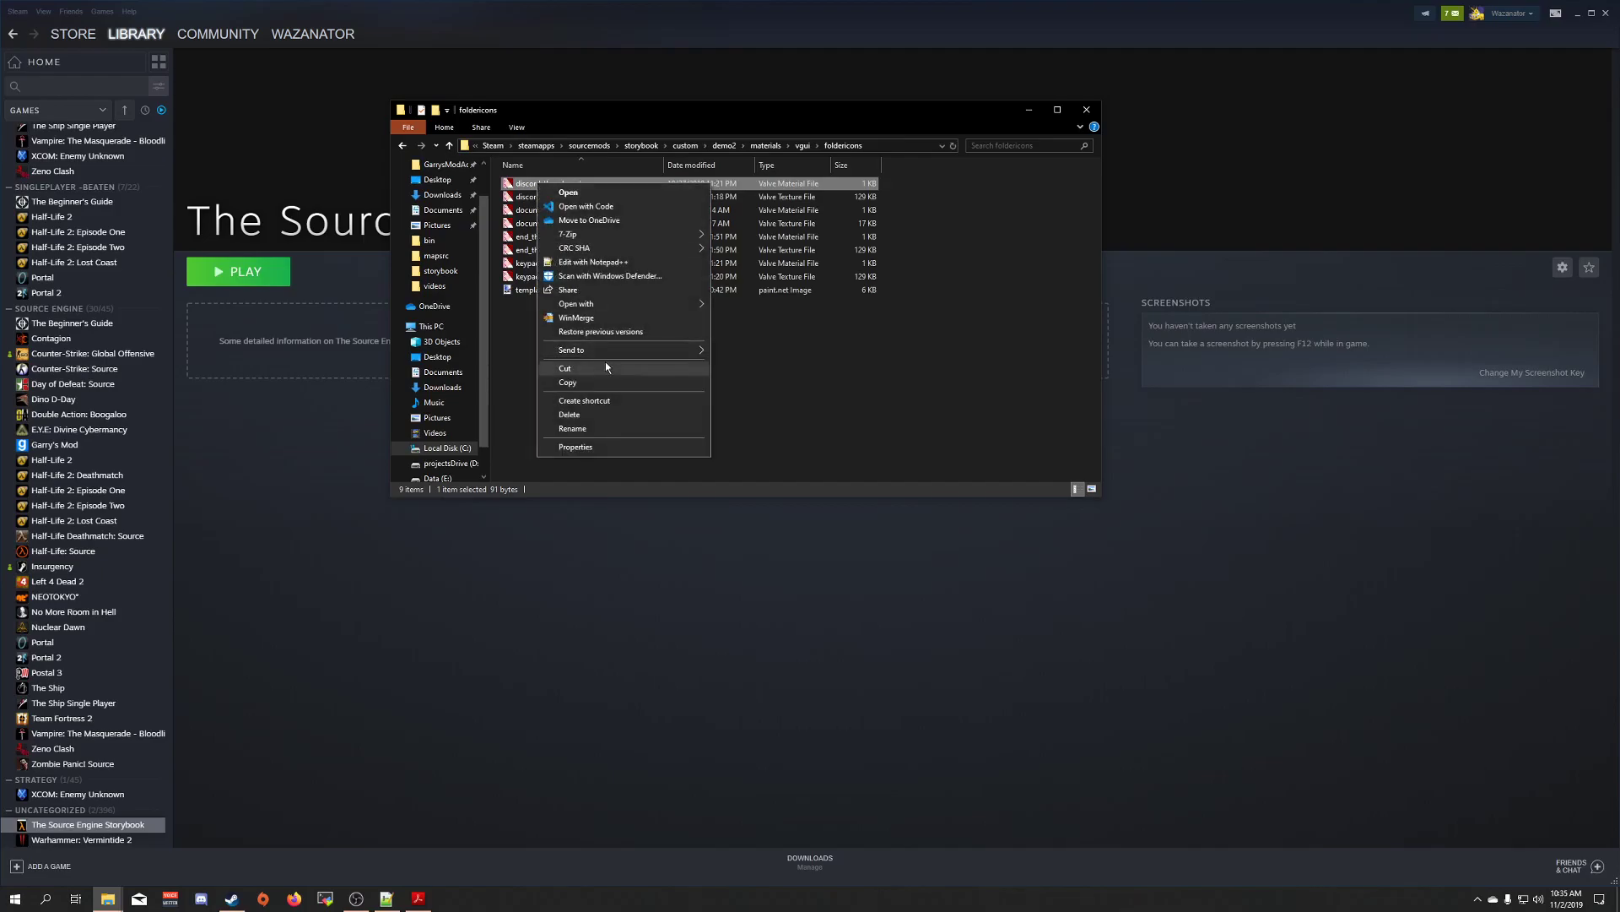
# Open discord_thumb.vmt in Notepad++ and examine its UnlitGeneric shader, texture path and vertexalpha lines.
pyautogui.click(593, 262)
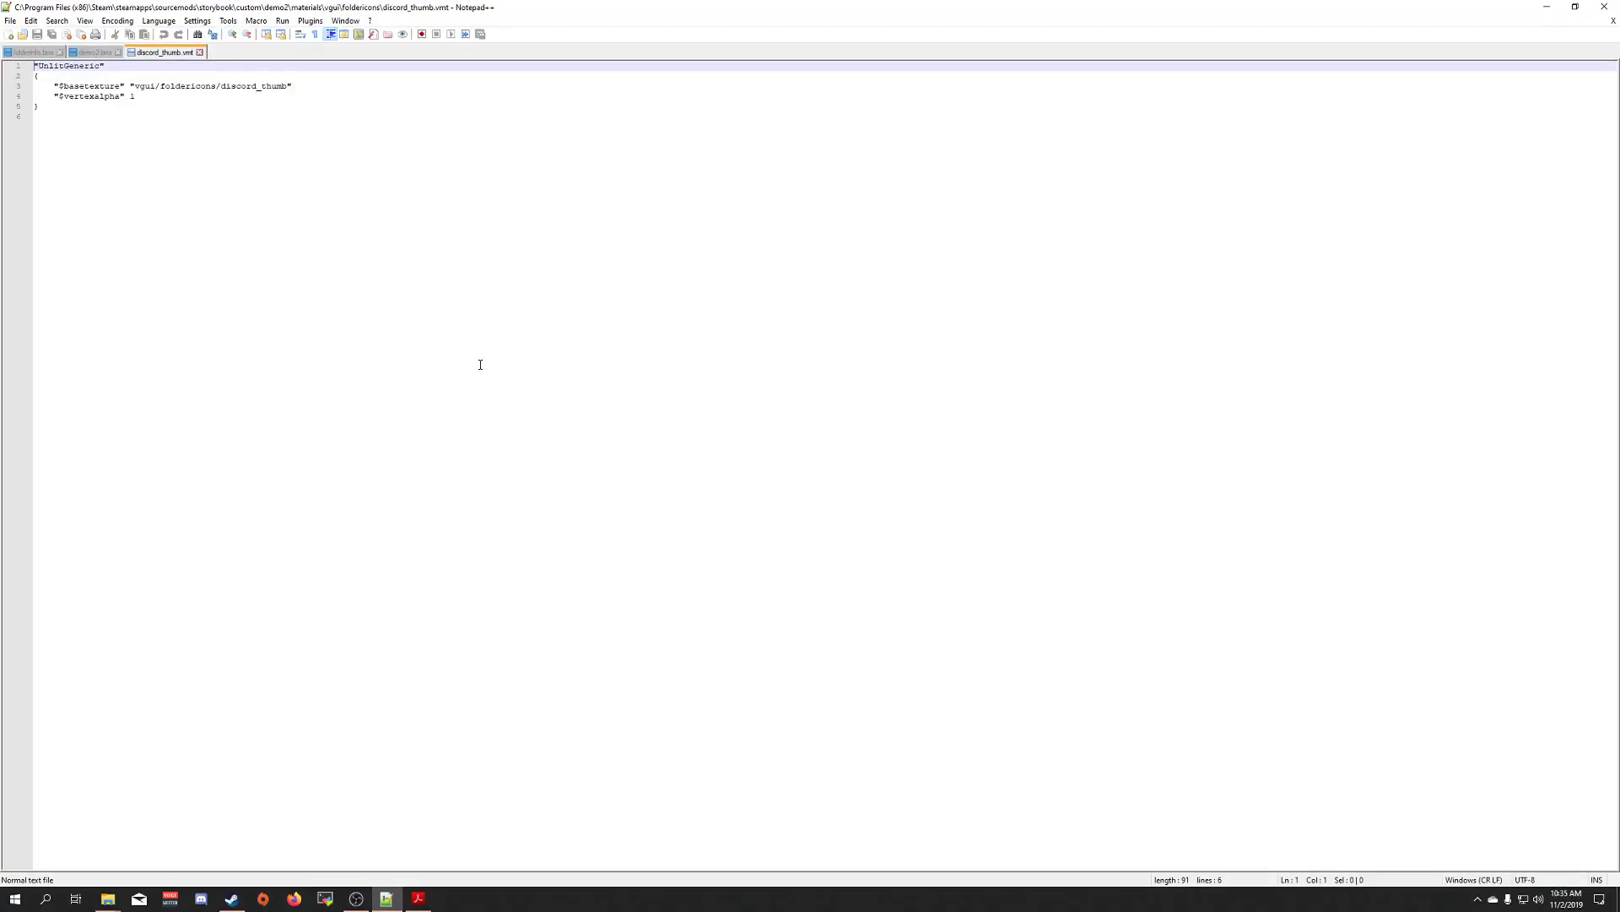
pyautogui.click(256, 86)
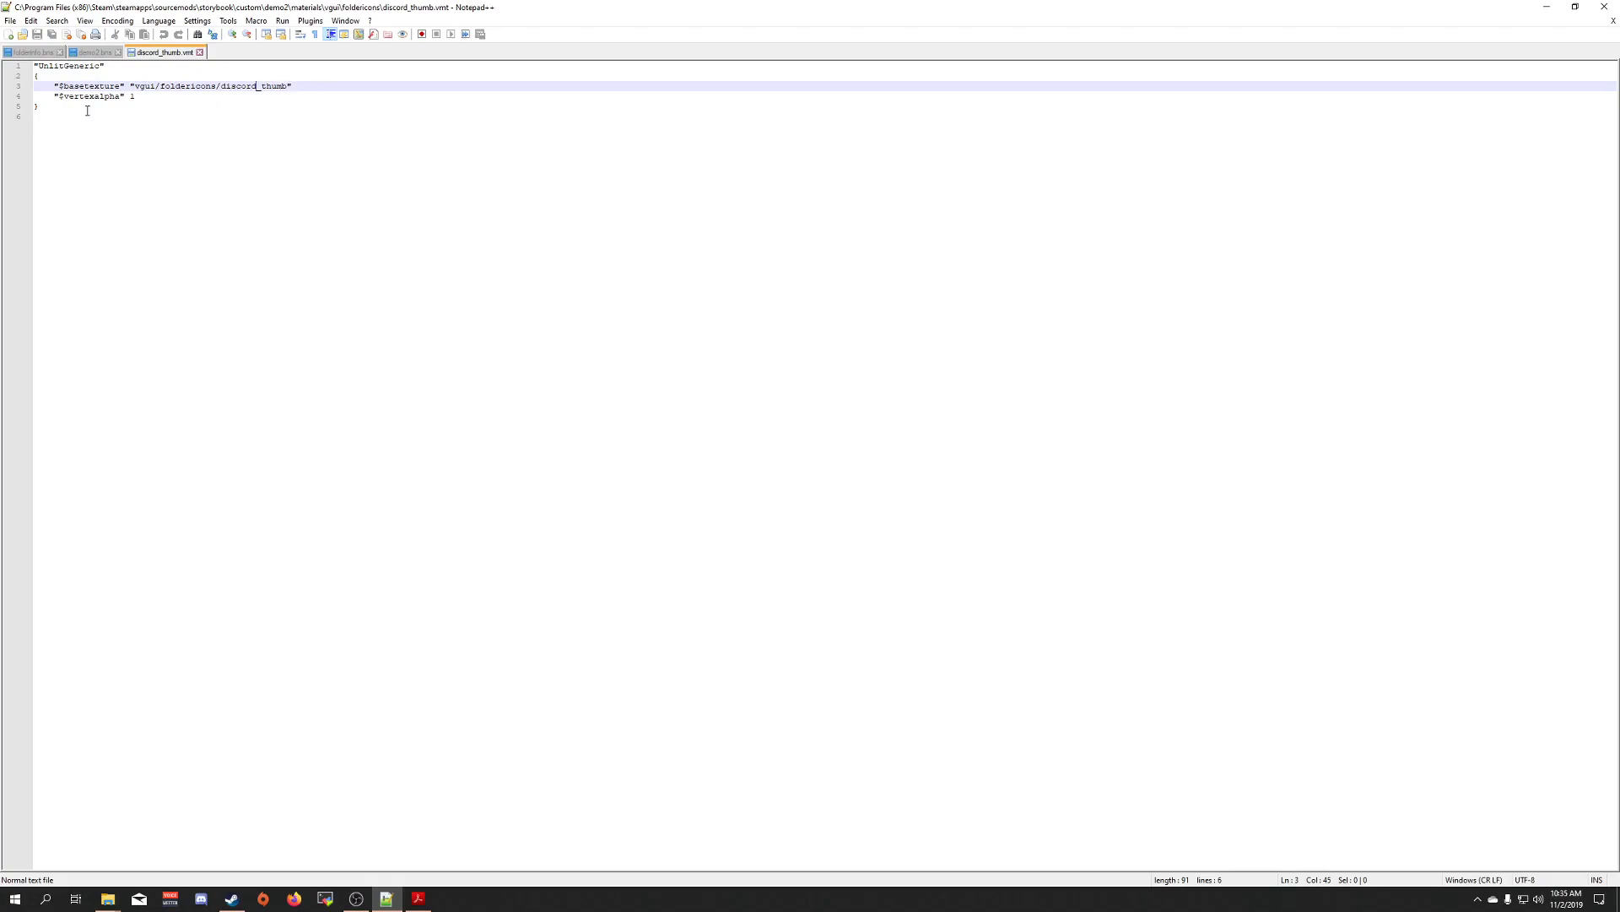
pyautogui.click(135, 97)
pyautogui.click(105, 66)
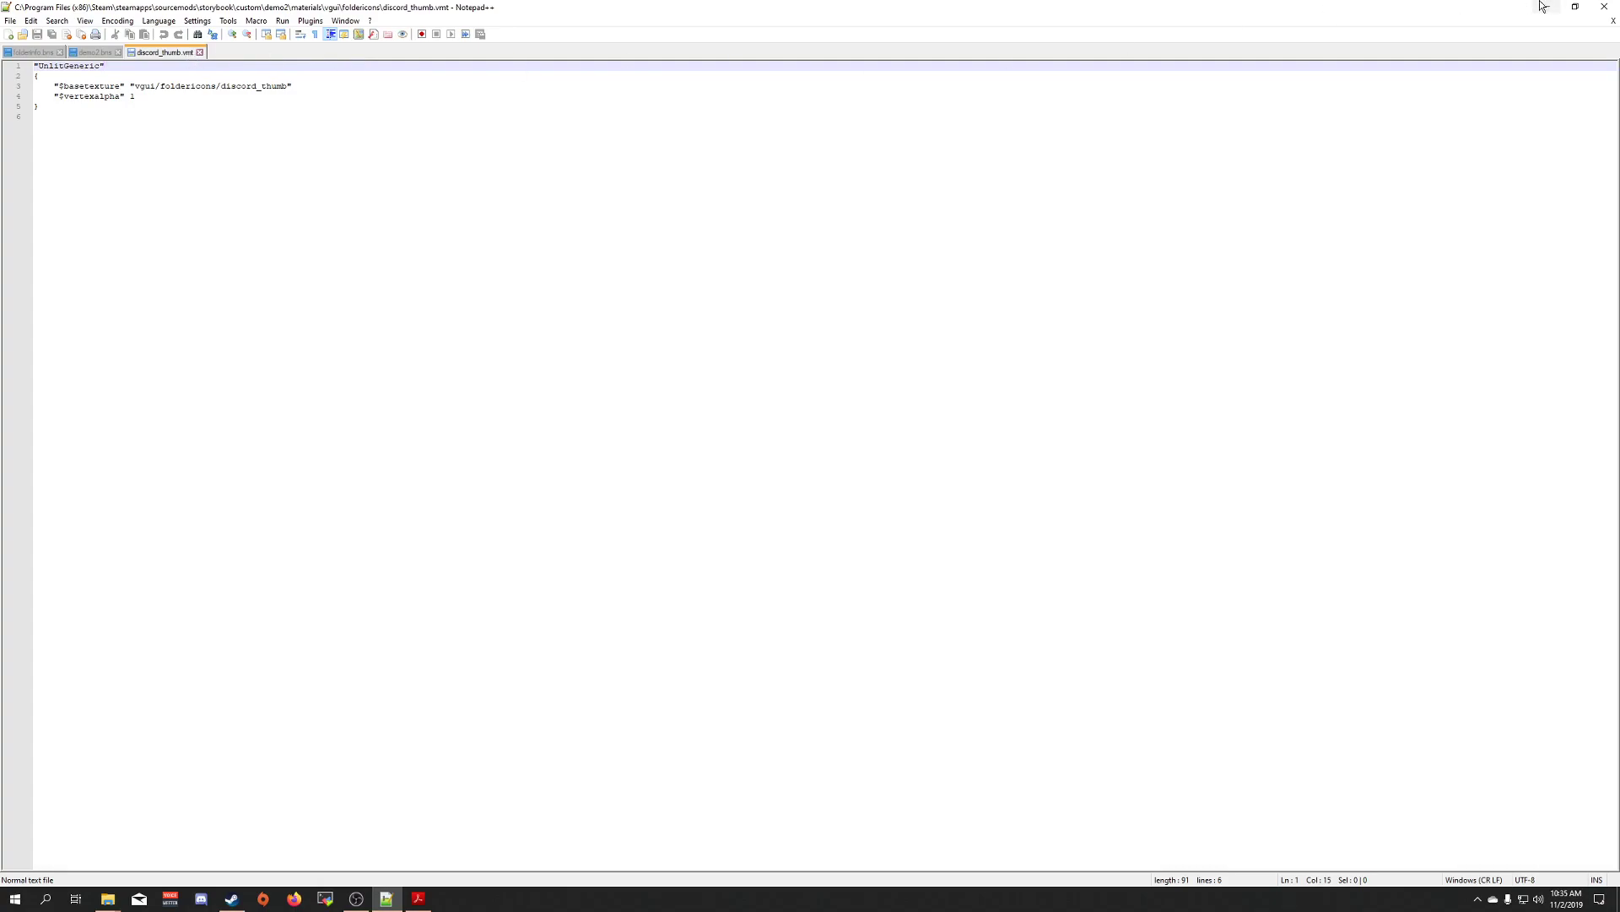
# Close discord_thumb.vmt, demo2.bns, folderinfo.bns and Notepad++, then select template_thumbnail.pdn.
pyautogui.click(1612, 21)
pyautogui.click(1612, 21)
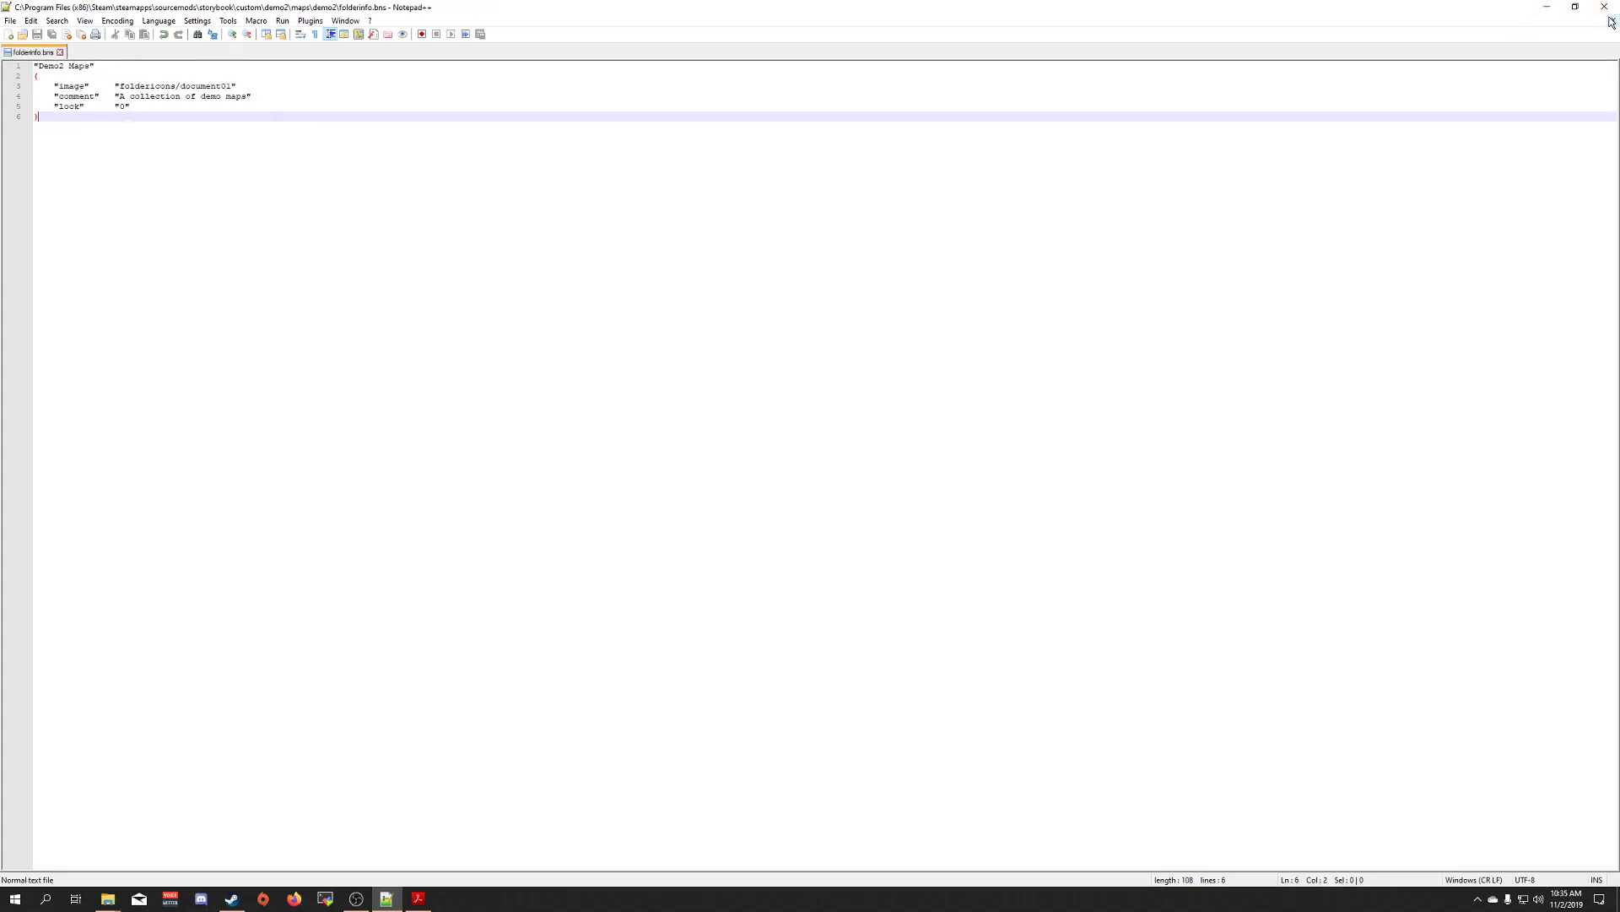
pyautogui.click(1612, 21)
pyautogui.click(1605, 6)
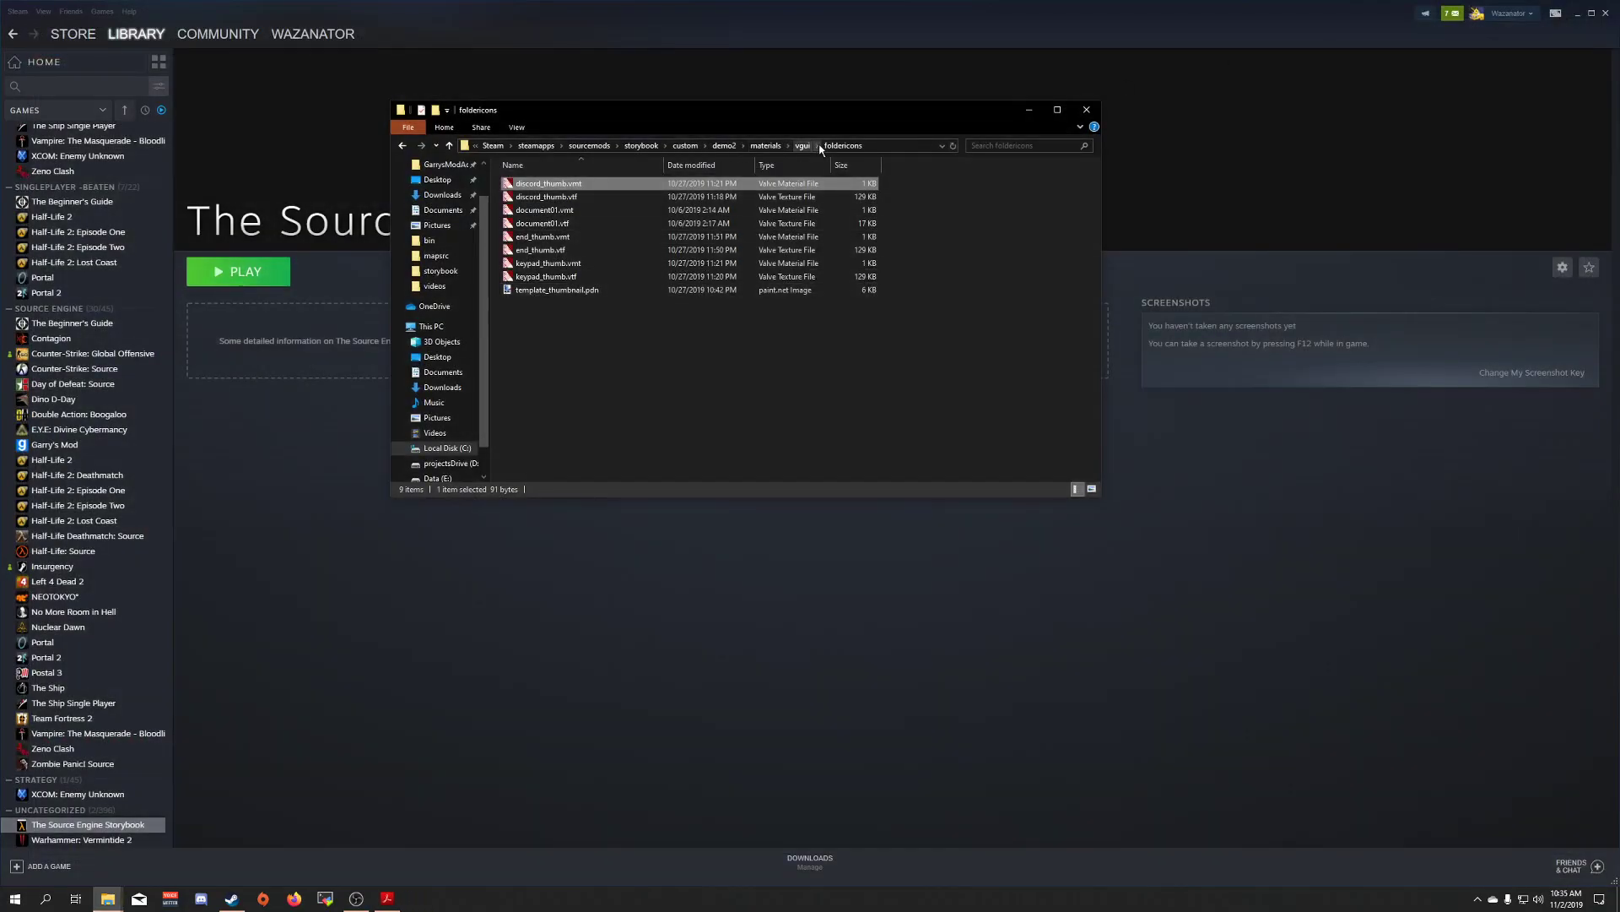
pyautogui.click(588, 290)
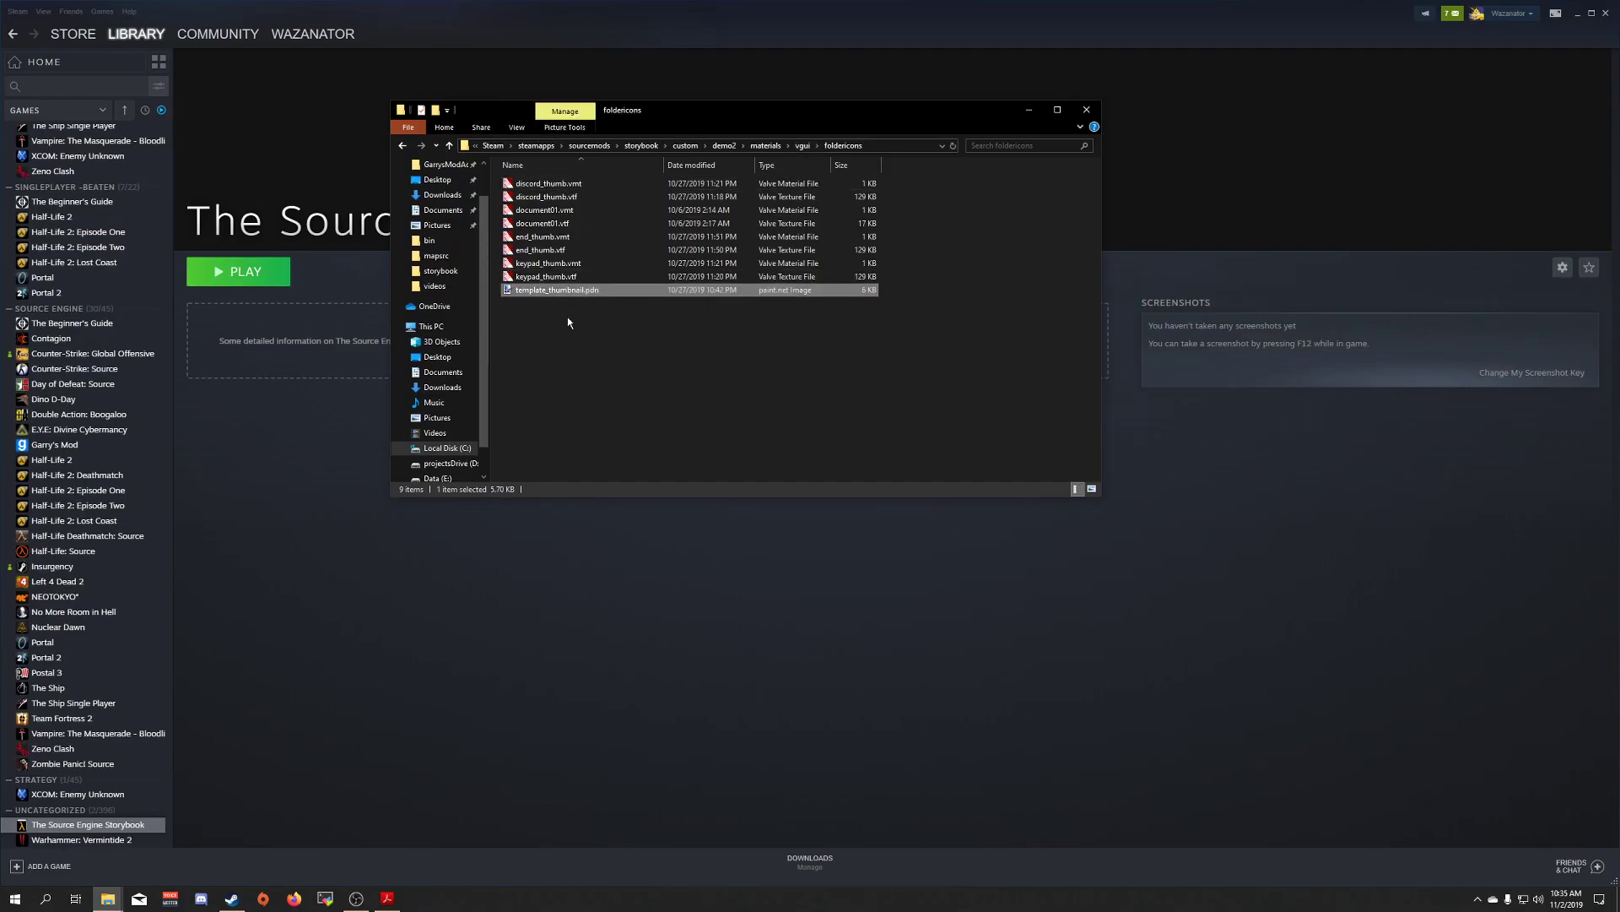
pyautogui.doubleClick(559, 291)
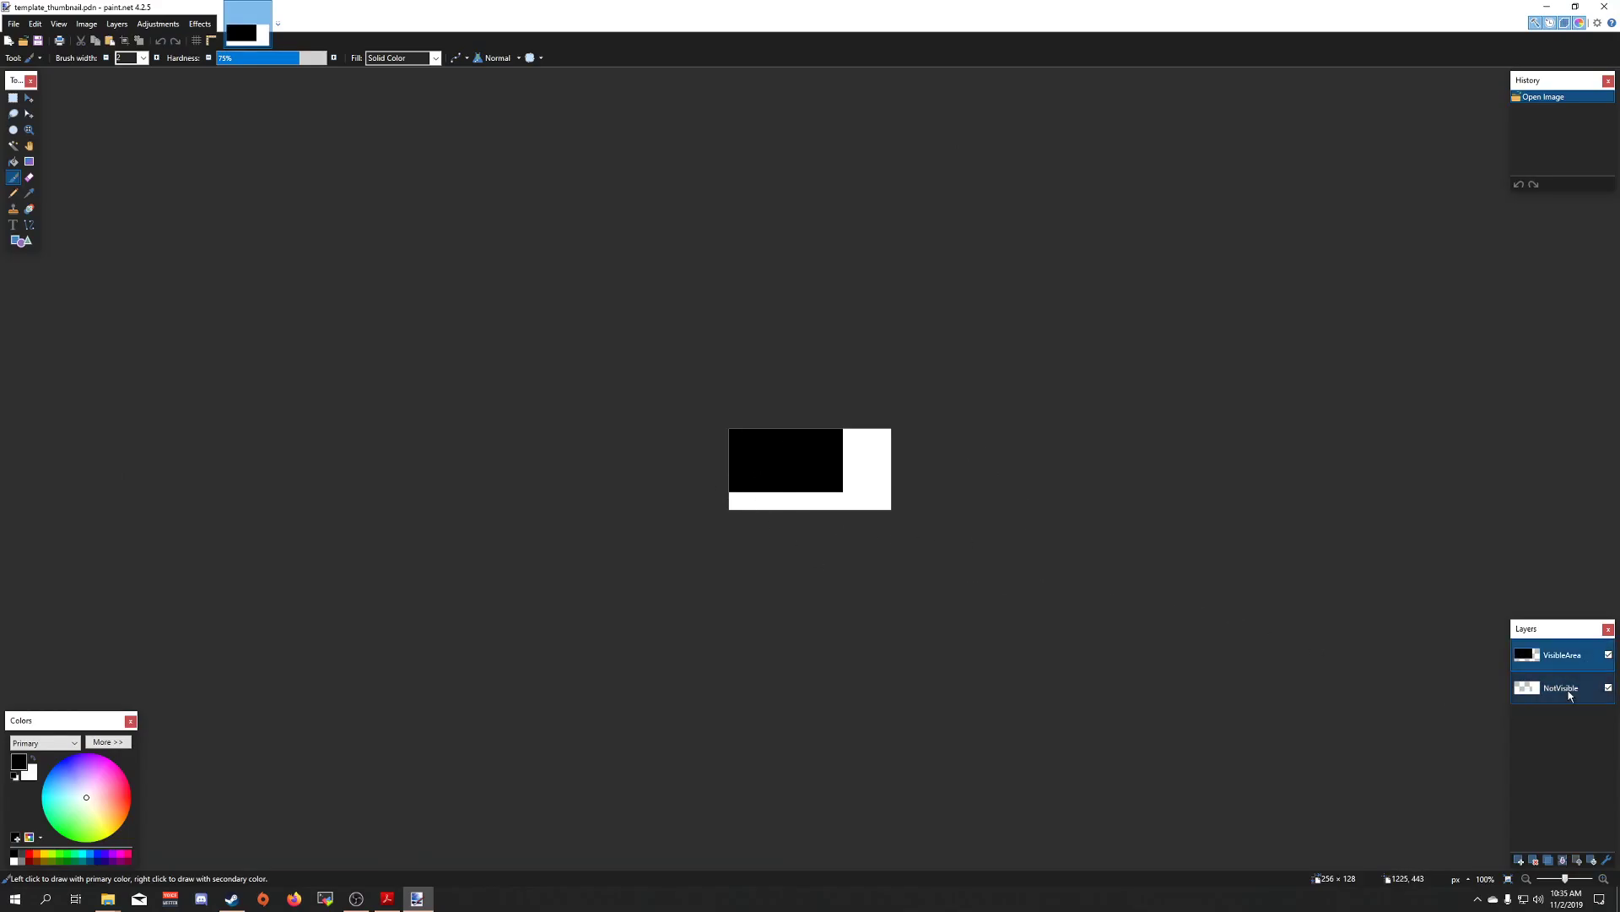
pyautogui.click(1604, 7)
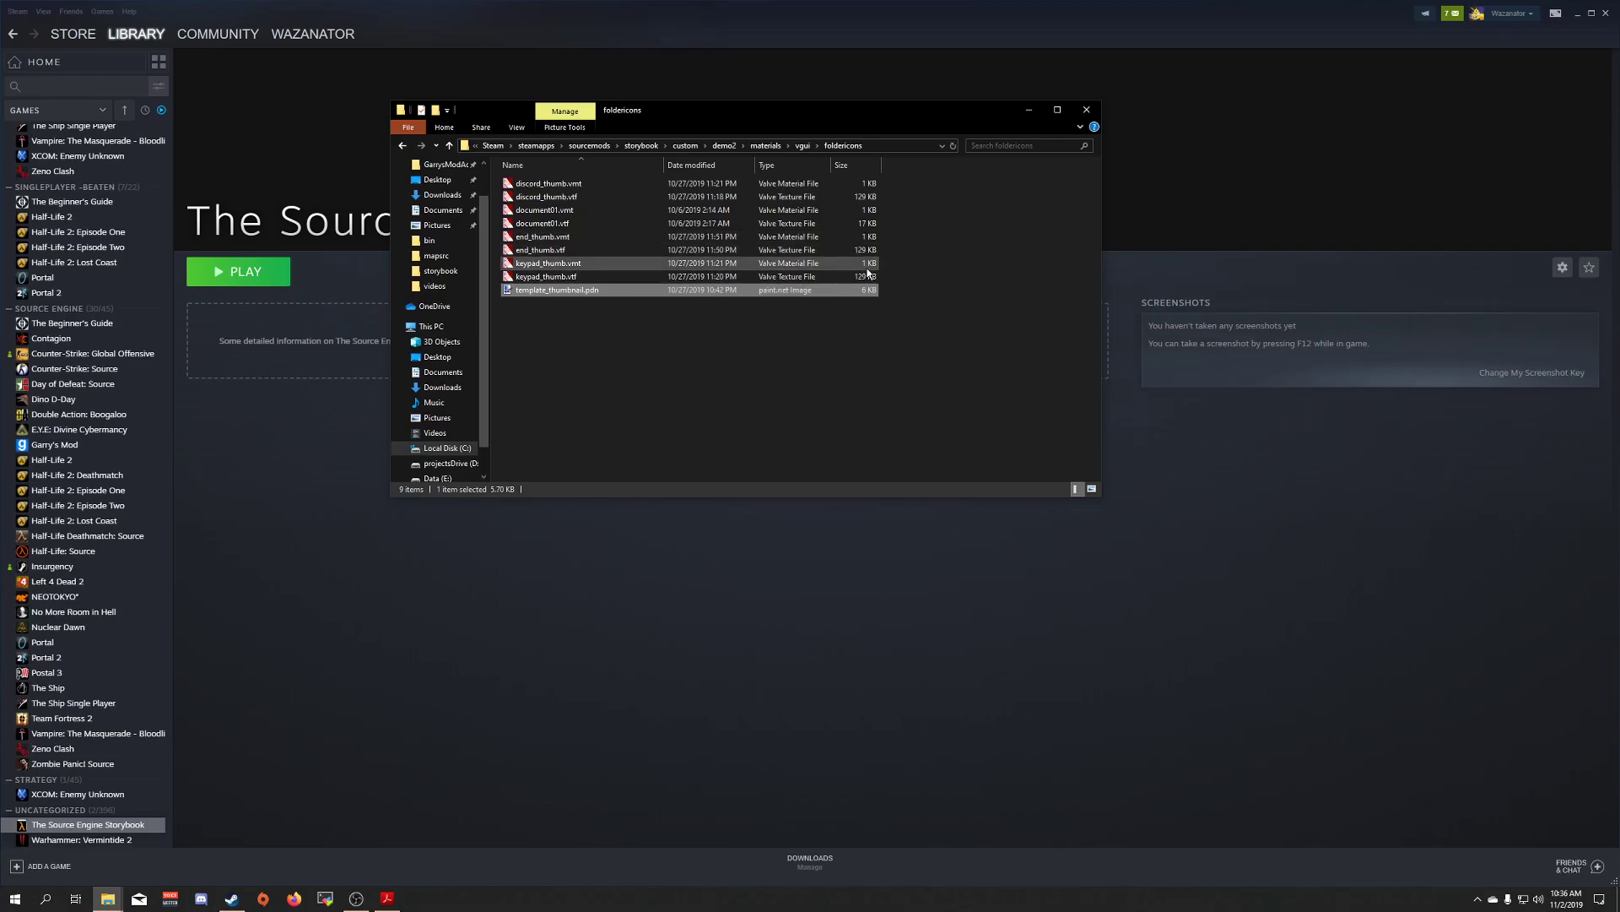
# Go up to custom, look inside demo2, then return to custom via the storybook folder.
pyautogui.click(767, 145)
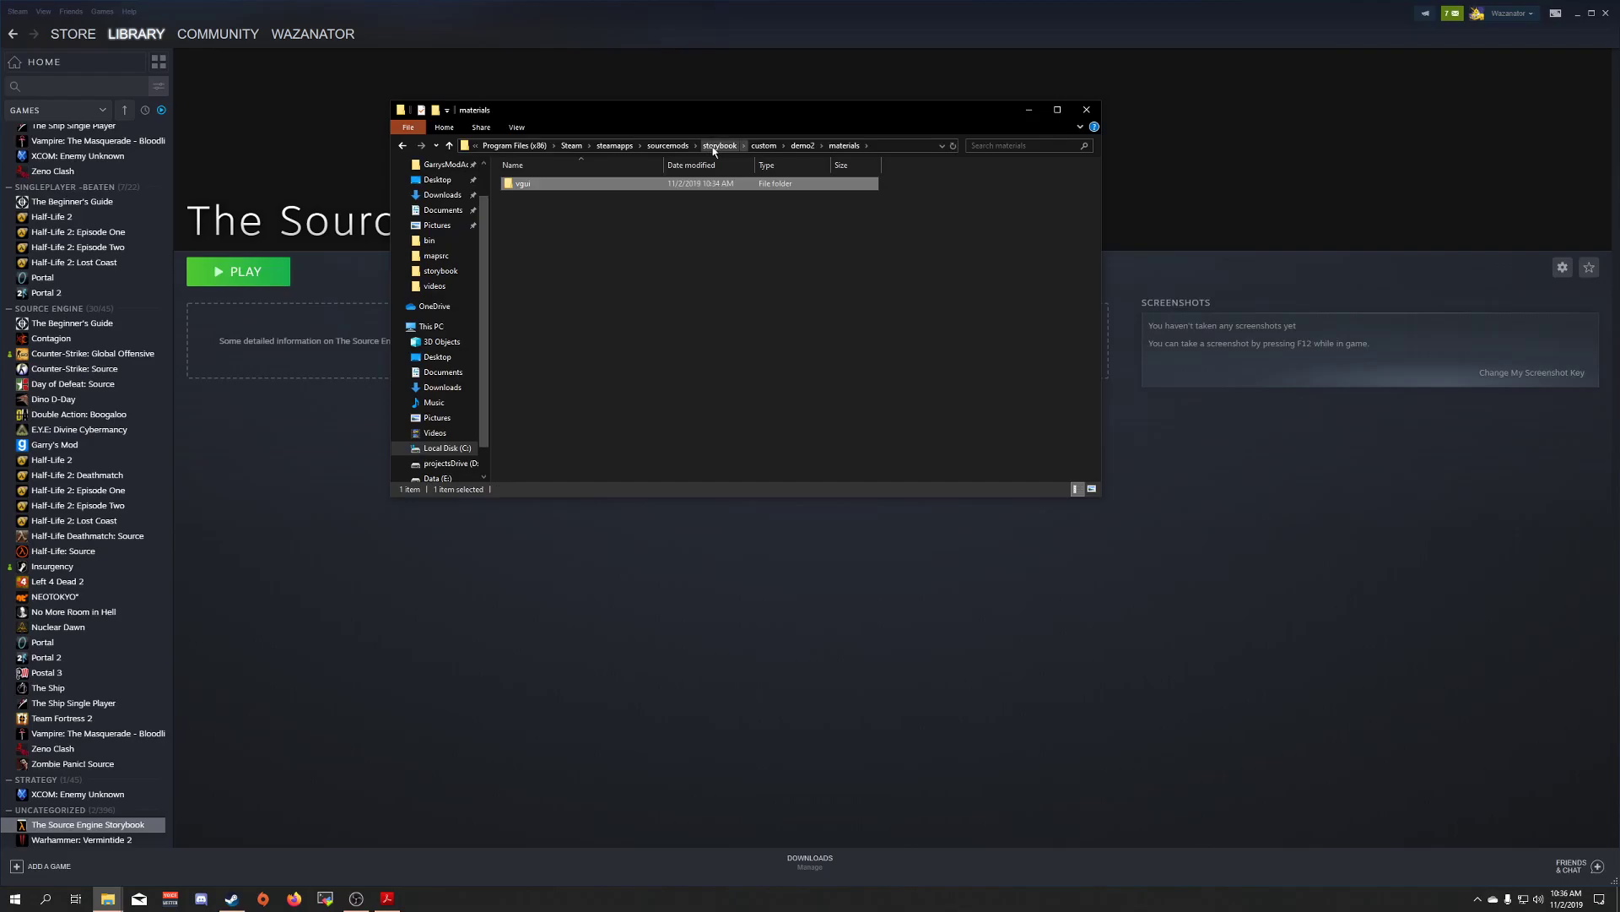
pyautogui.click(803, 145)
pyautogui.click(826, 145)
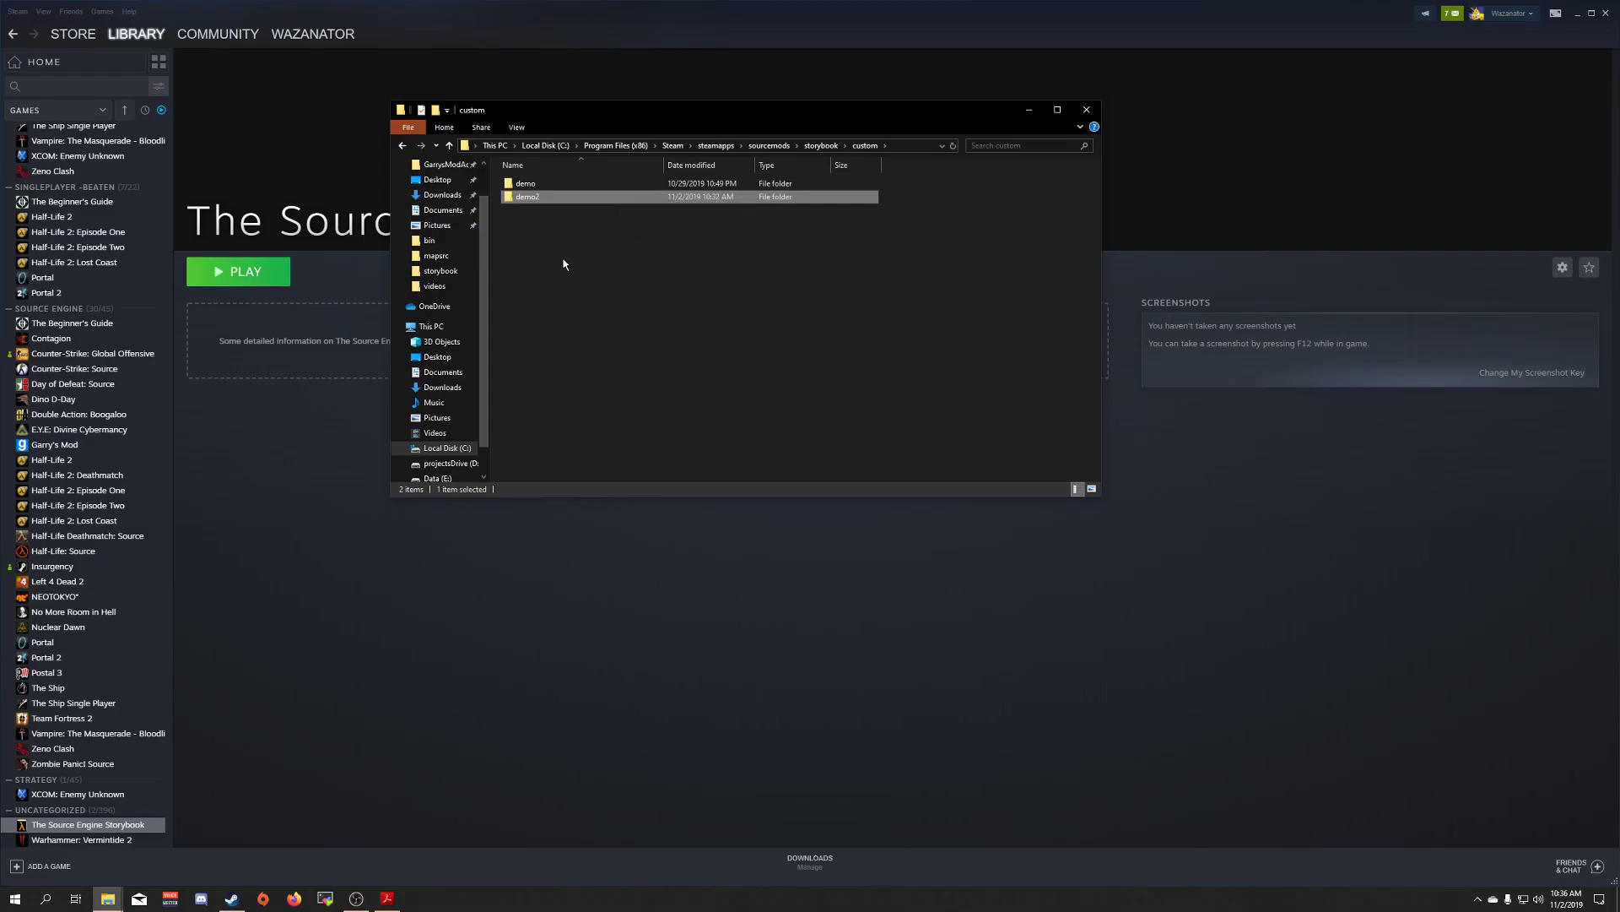
pyautogui.doubleClick(540, 197)
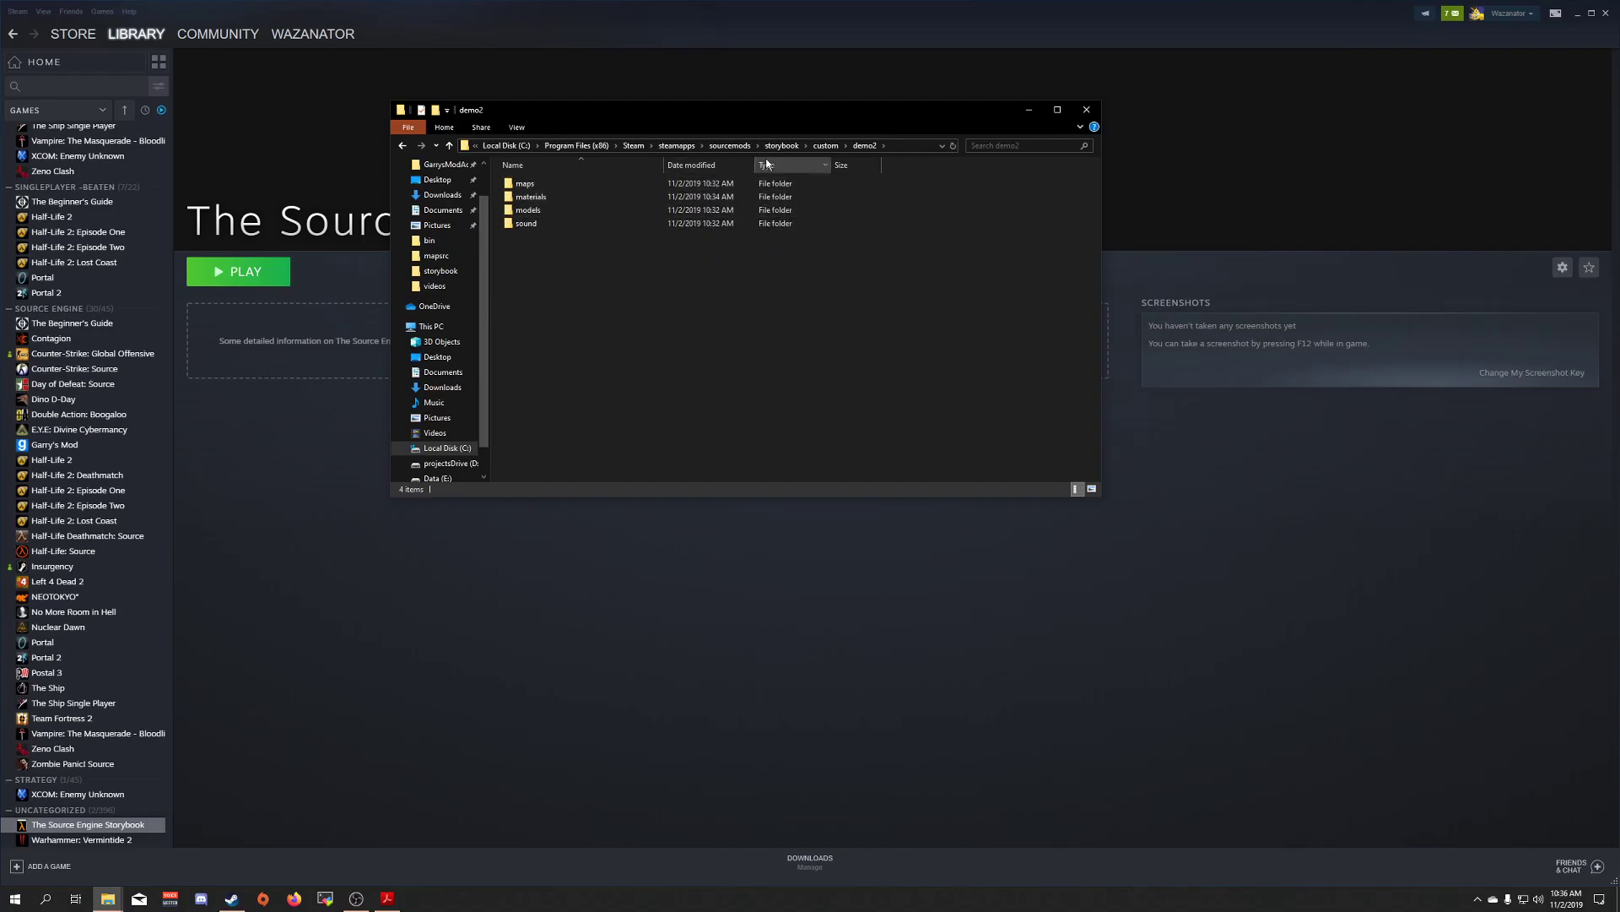
pyautogui.click(784, 145)
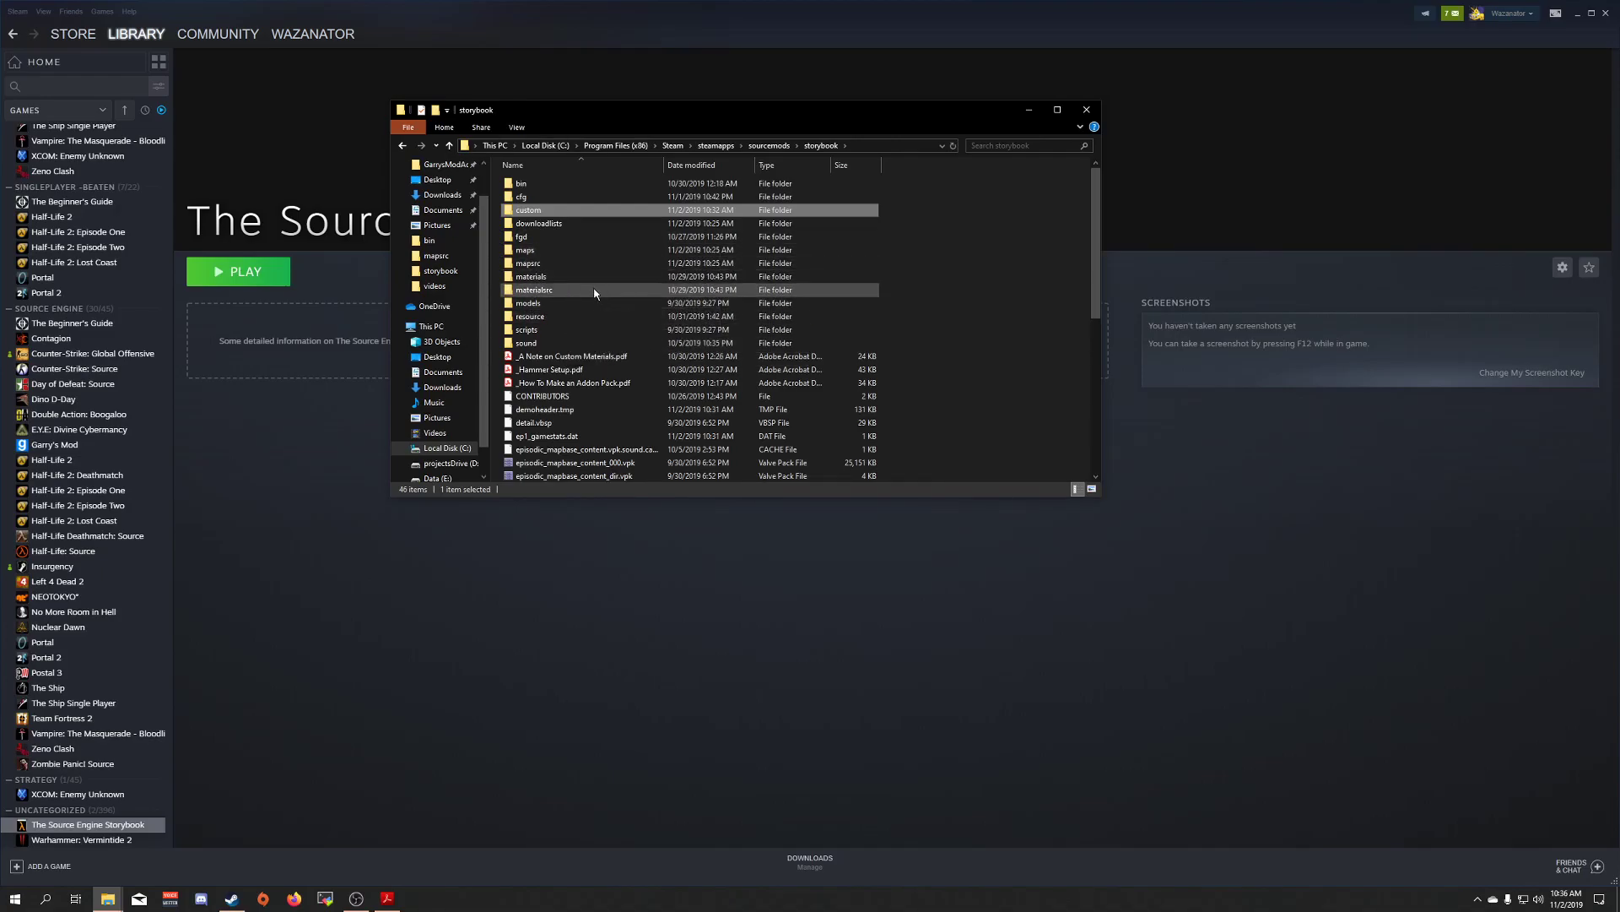
pyautogui.doubleClick(565, 209)
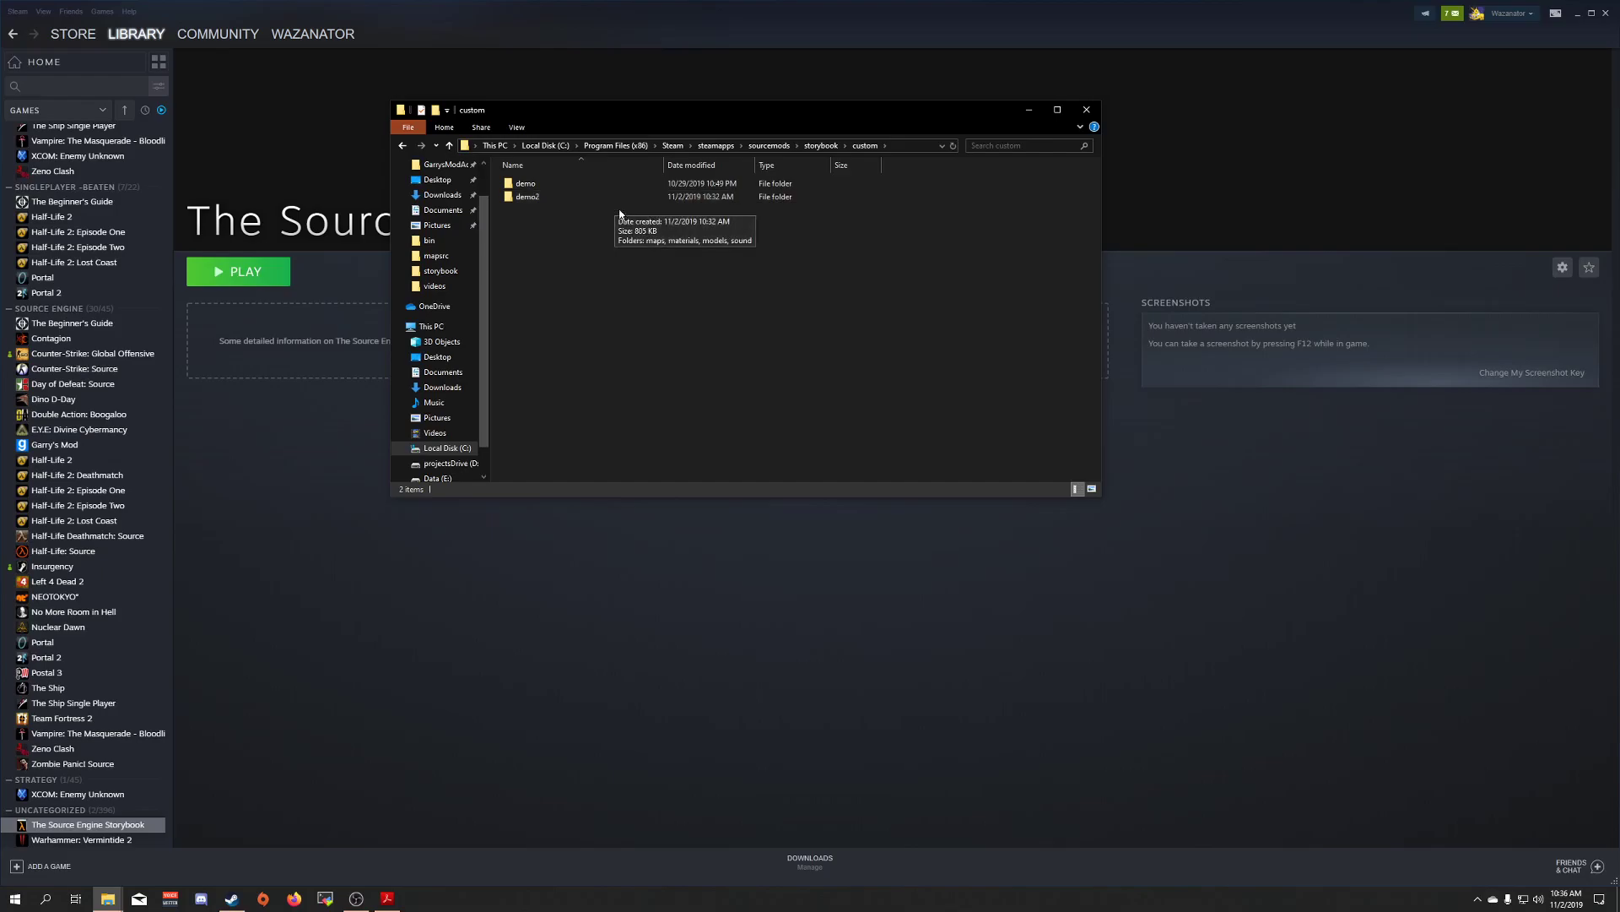
# Delete the demo2 folder and go back up to the storybook folder.
pyautogui.click(561, 197)
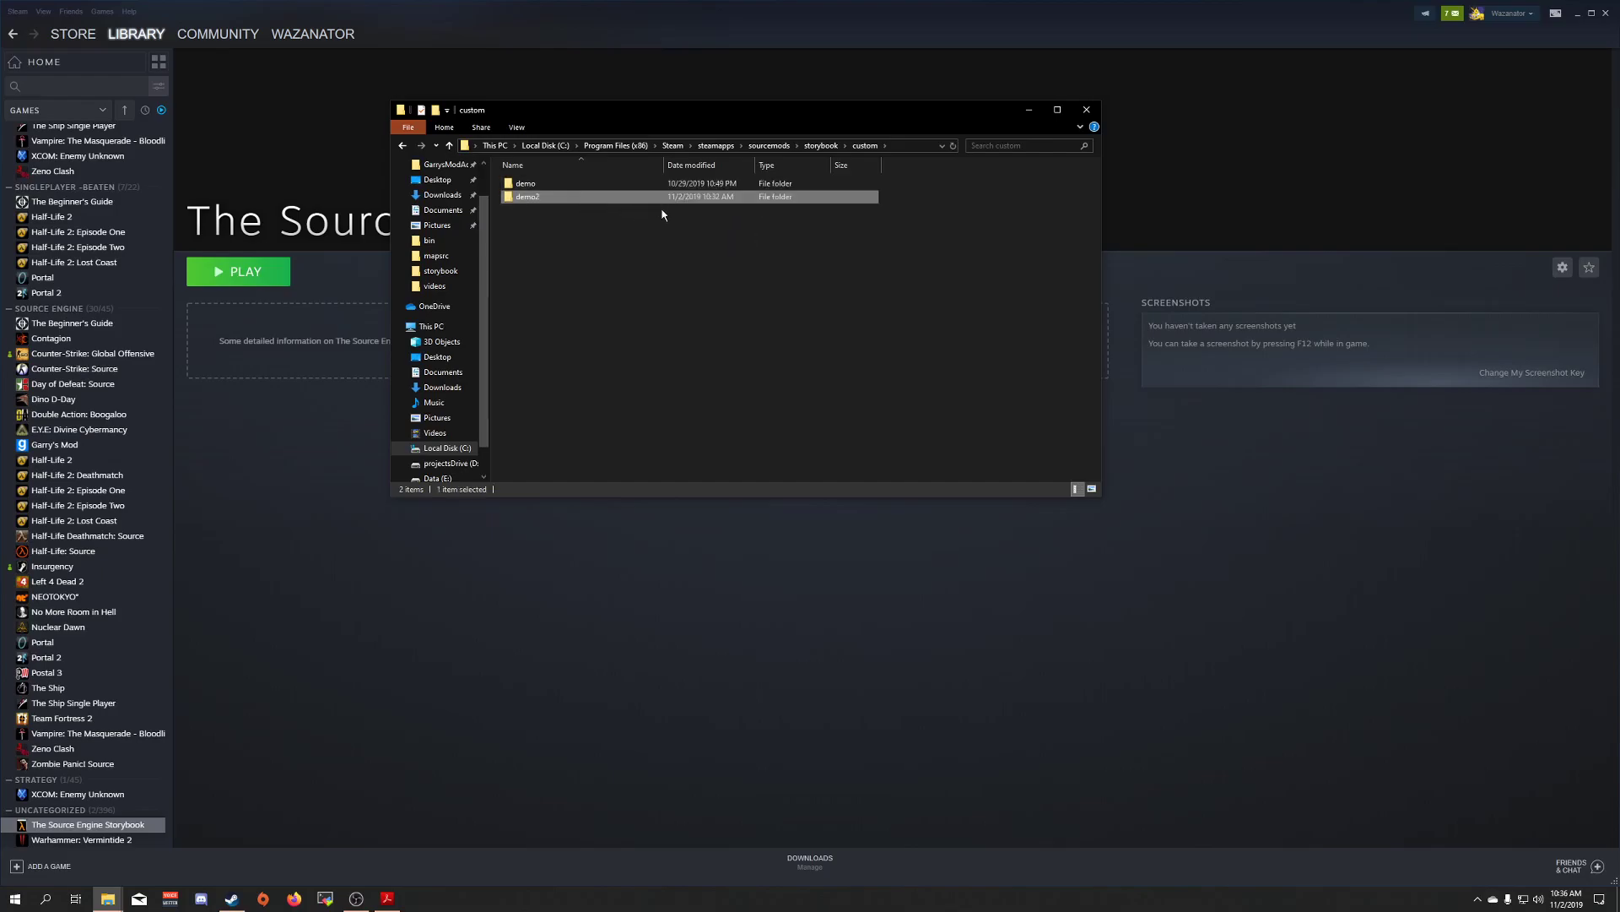
pyautogui.press('Delete')
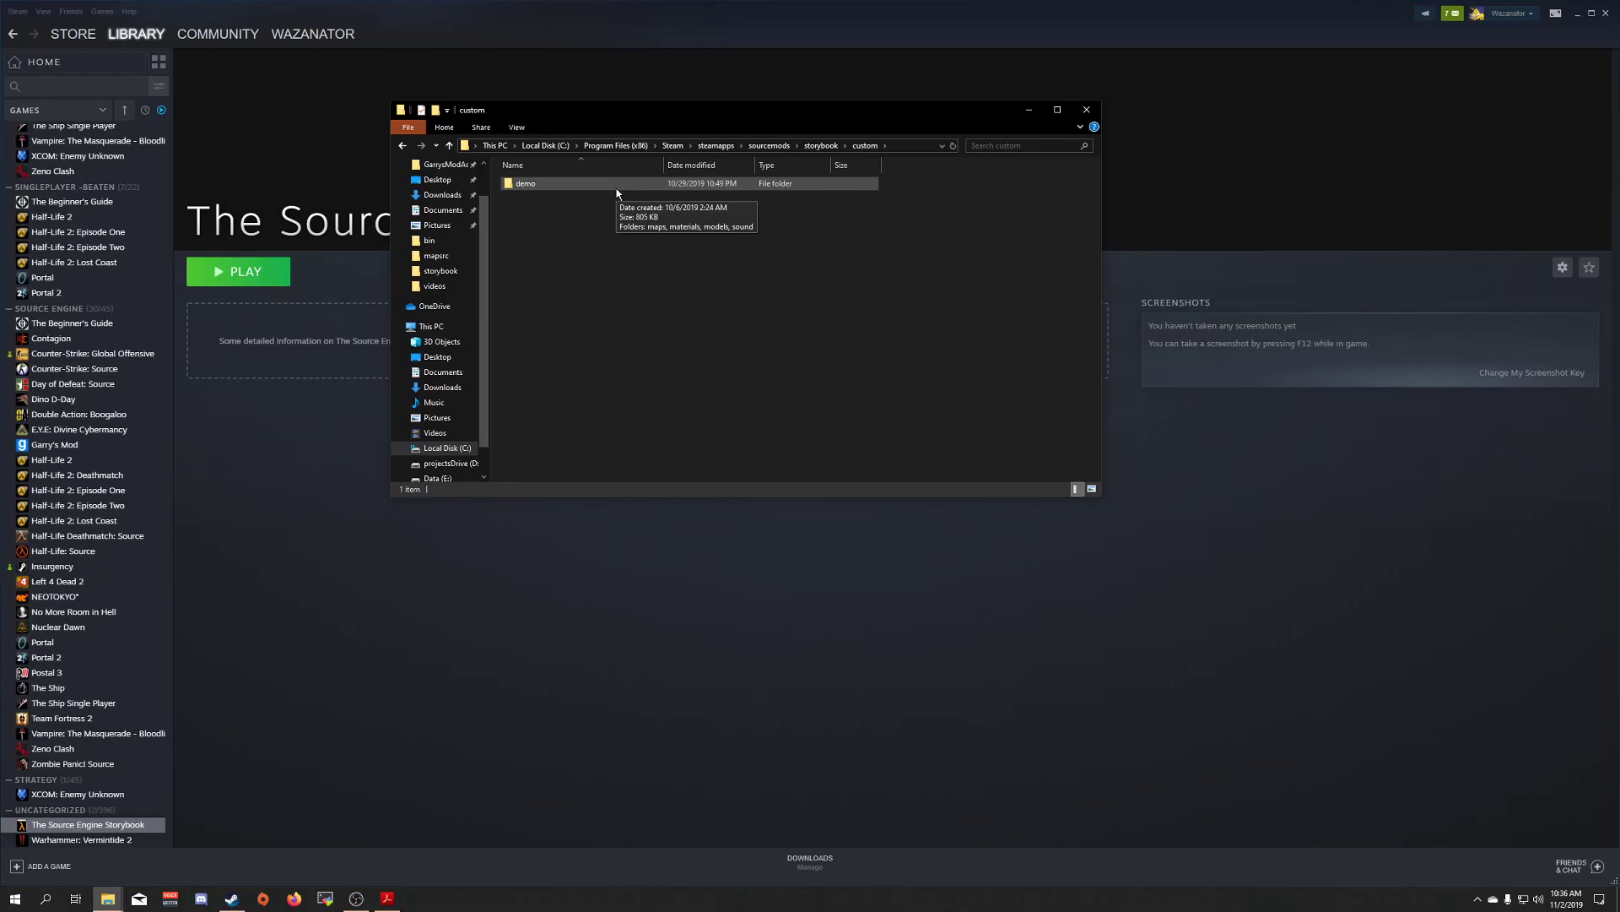
pyautogui.click(832, 149)
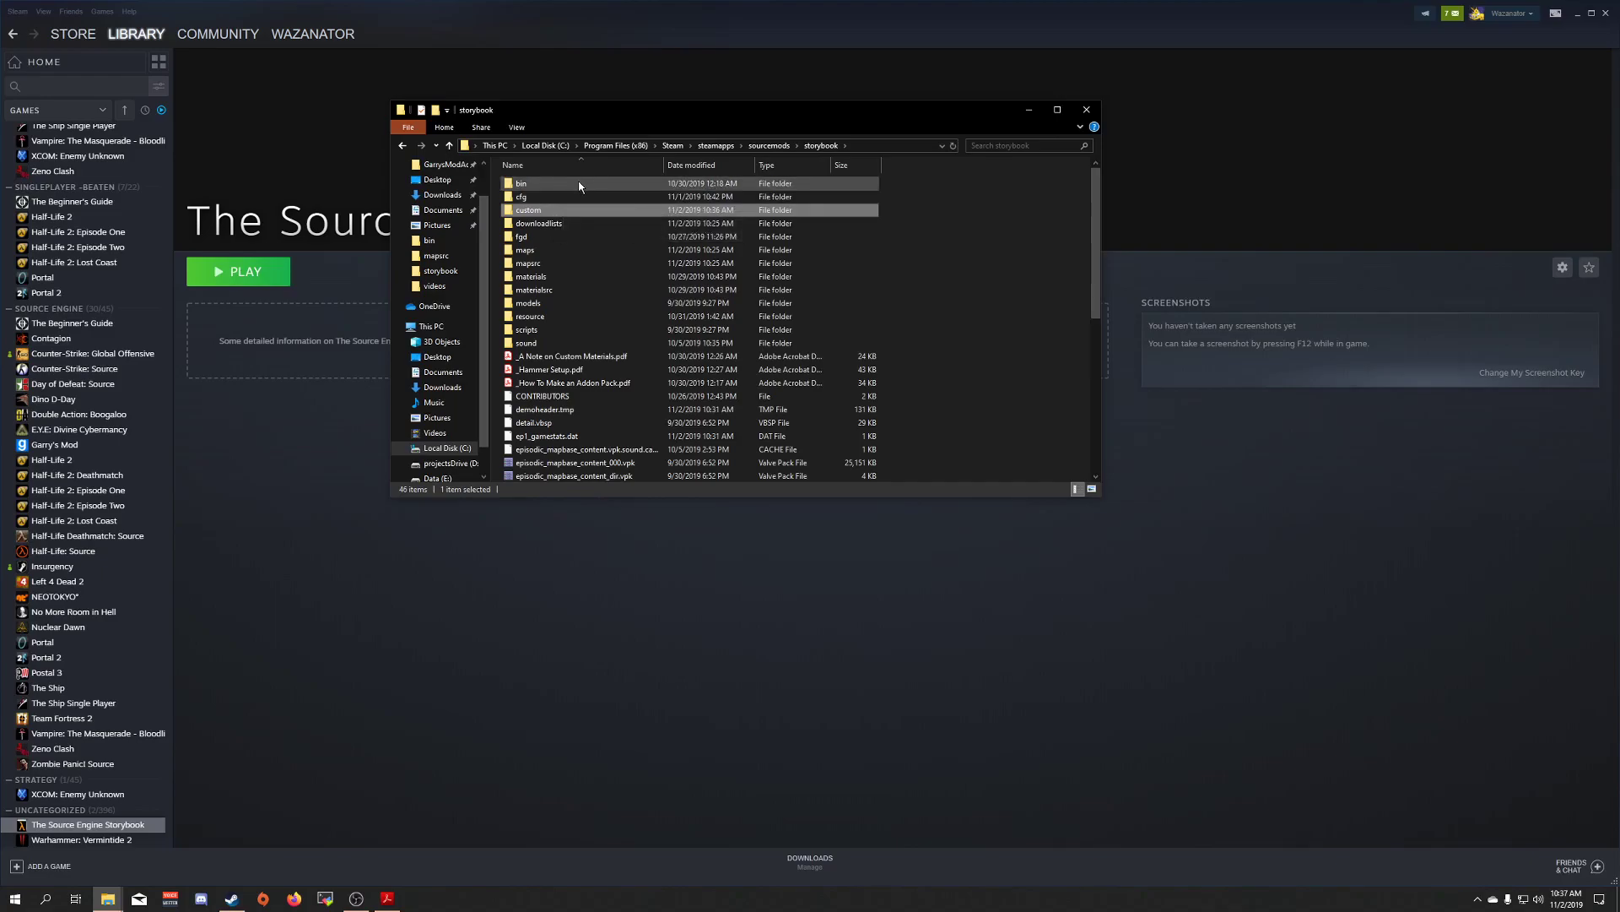
# Compress the demo folder in custom into demo.zip with Send to > Compressed (zipped) folder.
pyautogui.doubleClick(560, 209)
pyautogui.rightClick(553, 184)
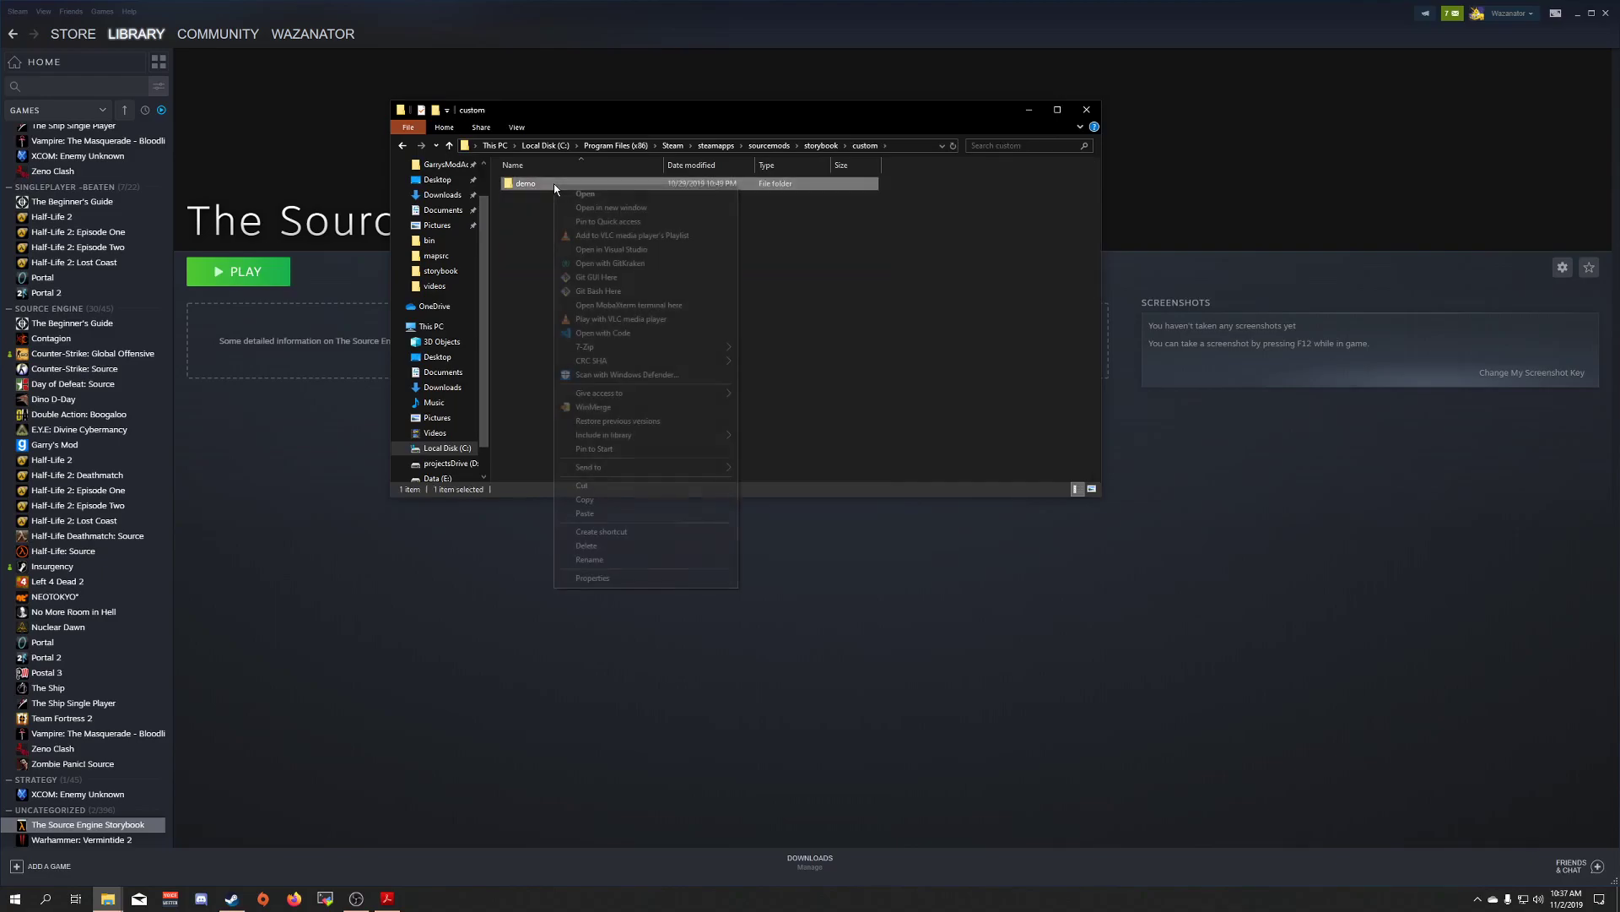
pyautogui.moveTo(628, 467)
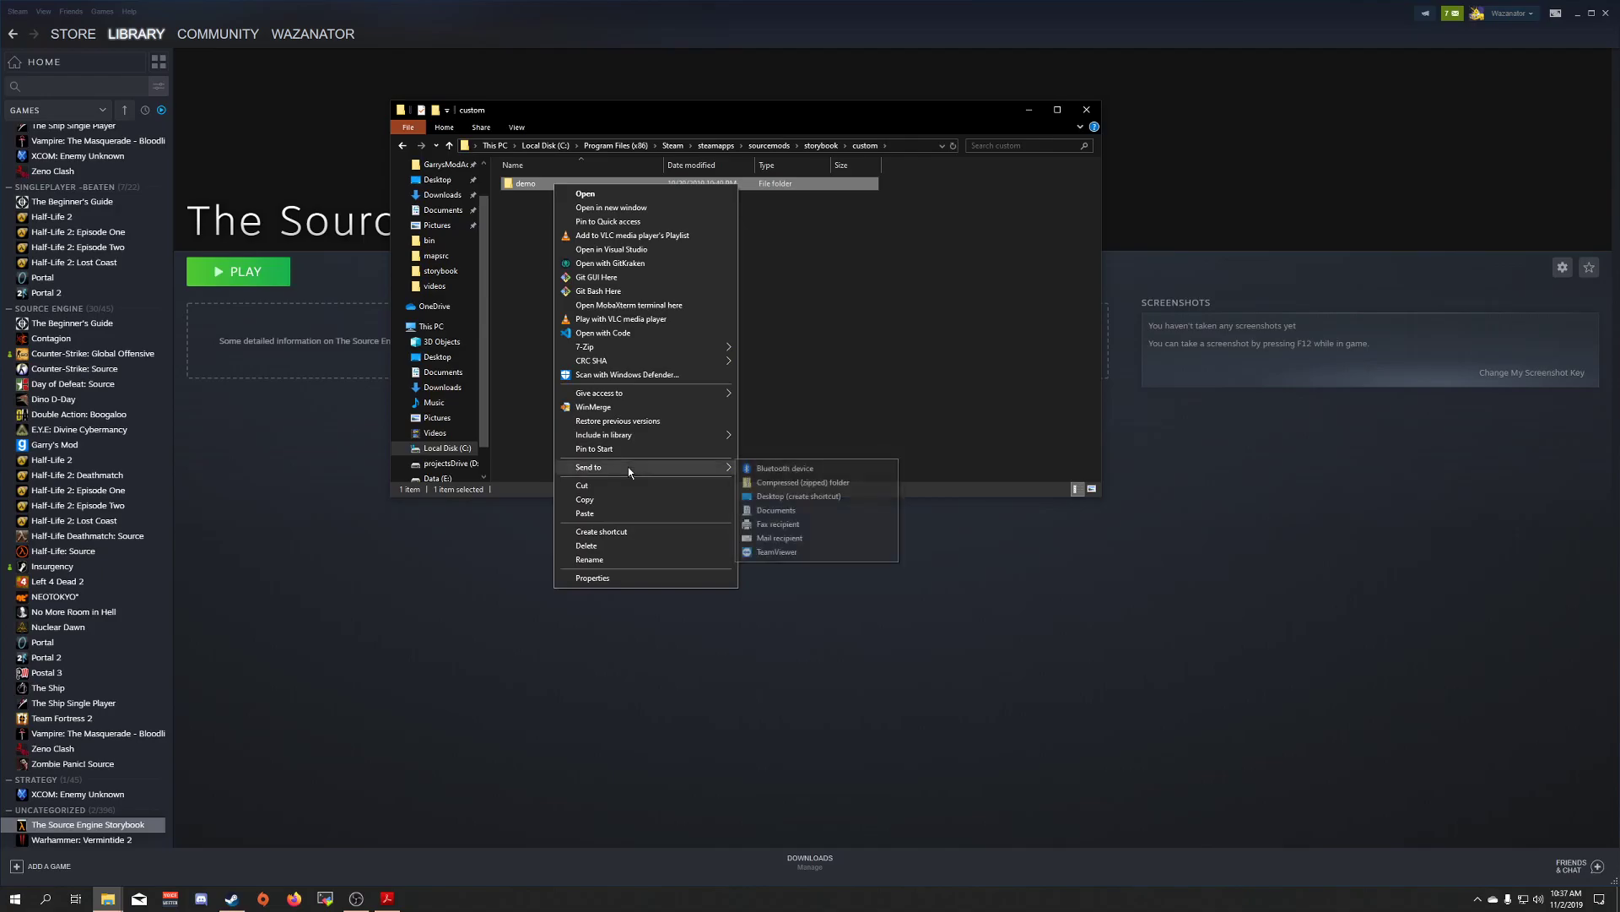
pyautogui.click(809, 484)
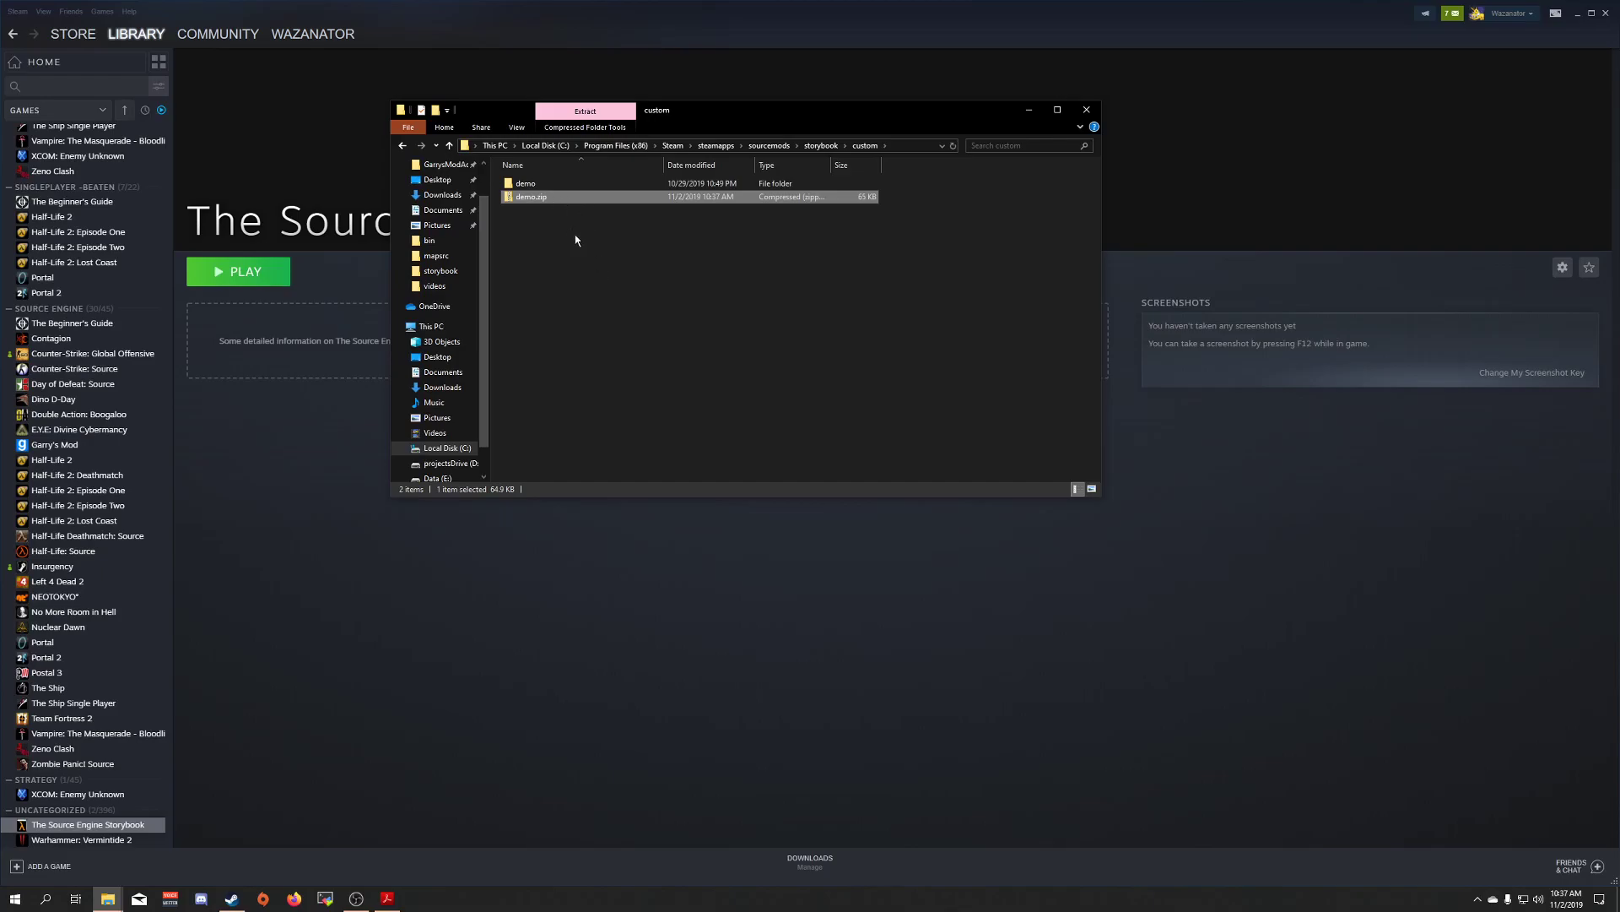
# Inspect demo.zip's contents, then return to custom and delete the archive.
pyautogui.doubleClick(547, 198)
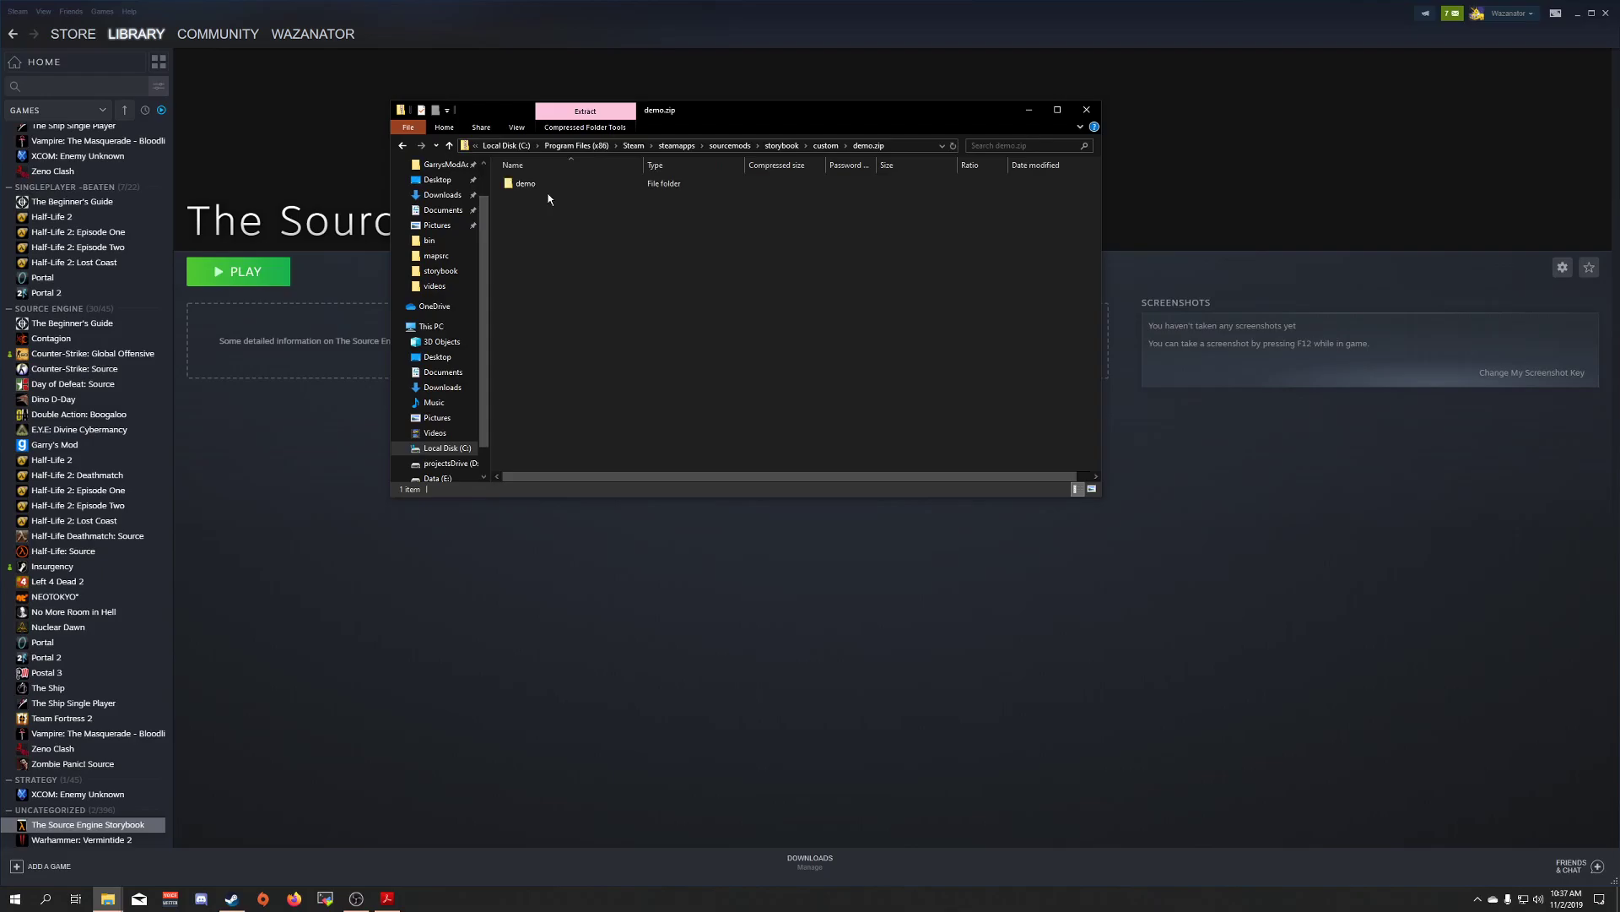
pyautogui.moveTo(545, 183); pyautogui.dragTo(675, 201)
pyautogui.click(825, 145)
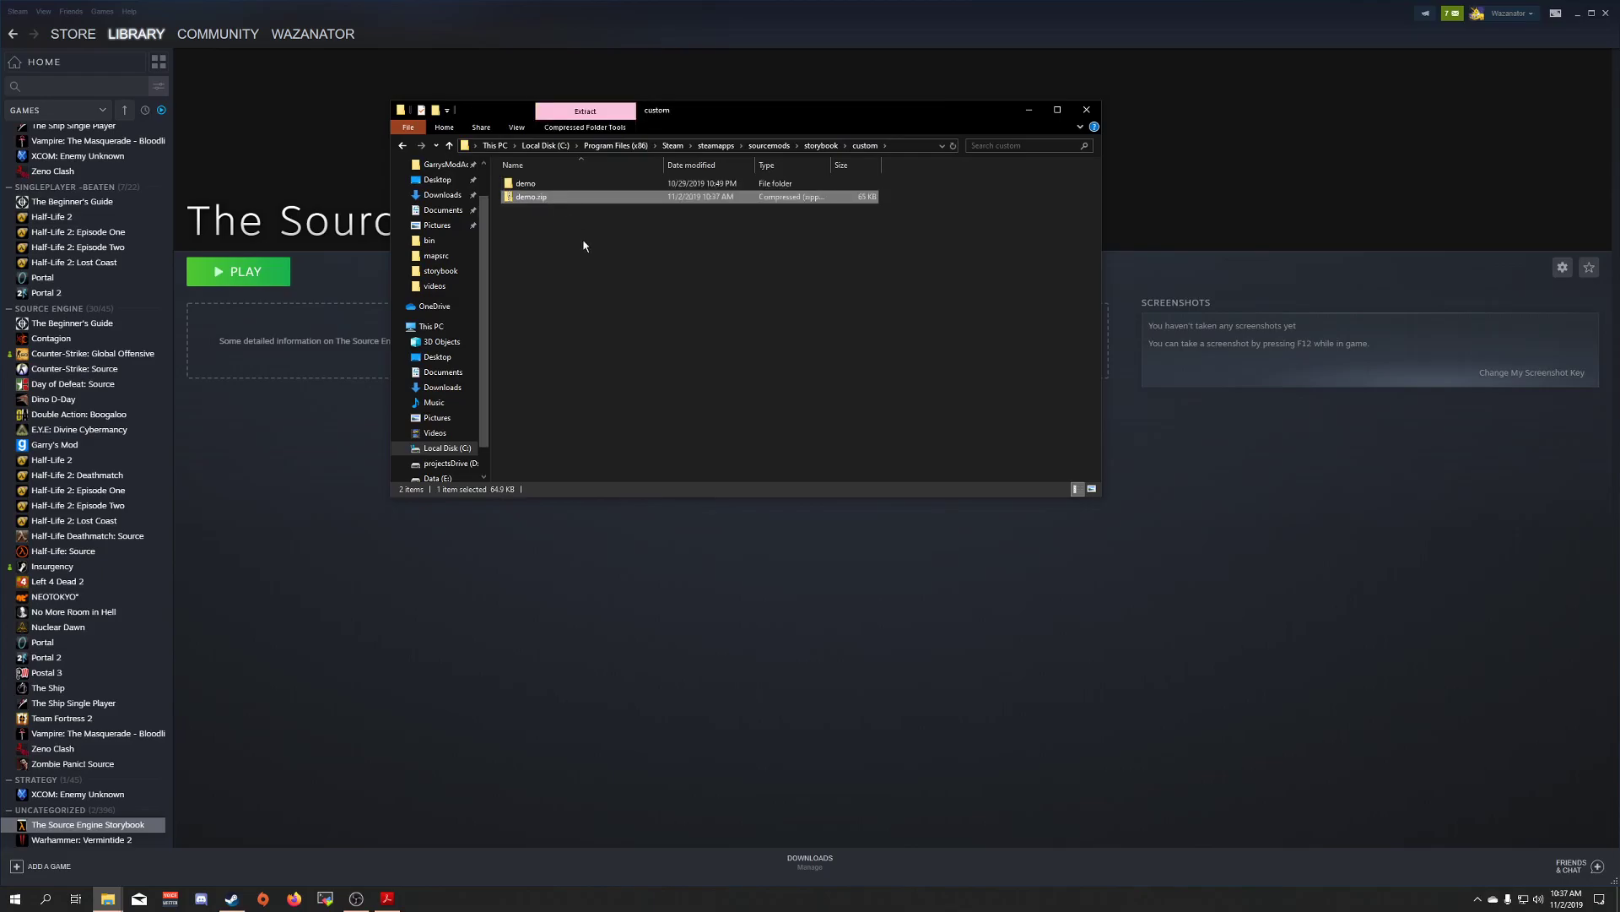
pyautogui.press('Delete')
# Navigate from storybook into custom\demo\maps\demo to show demo.bns and the BSP maps.
pyautogui.click(822, 145)
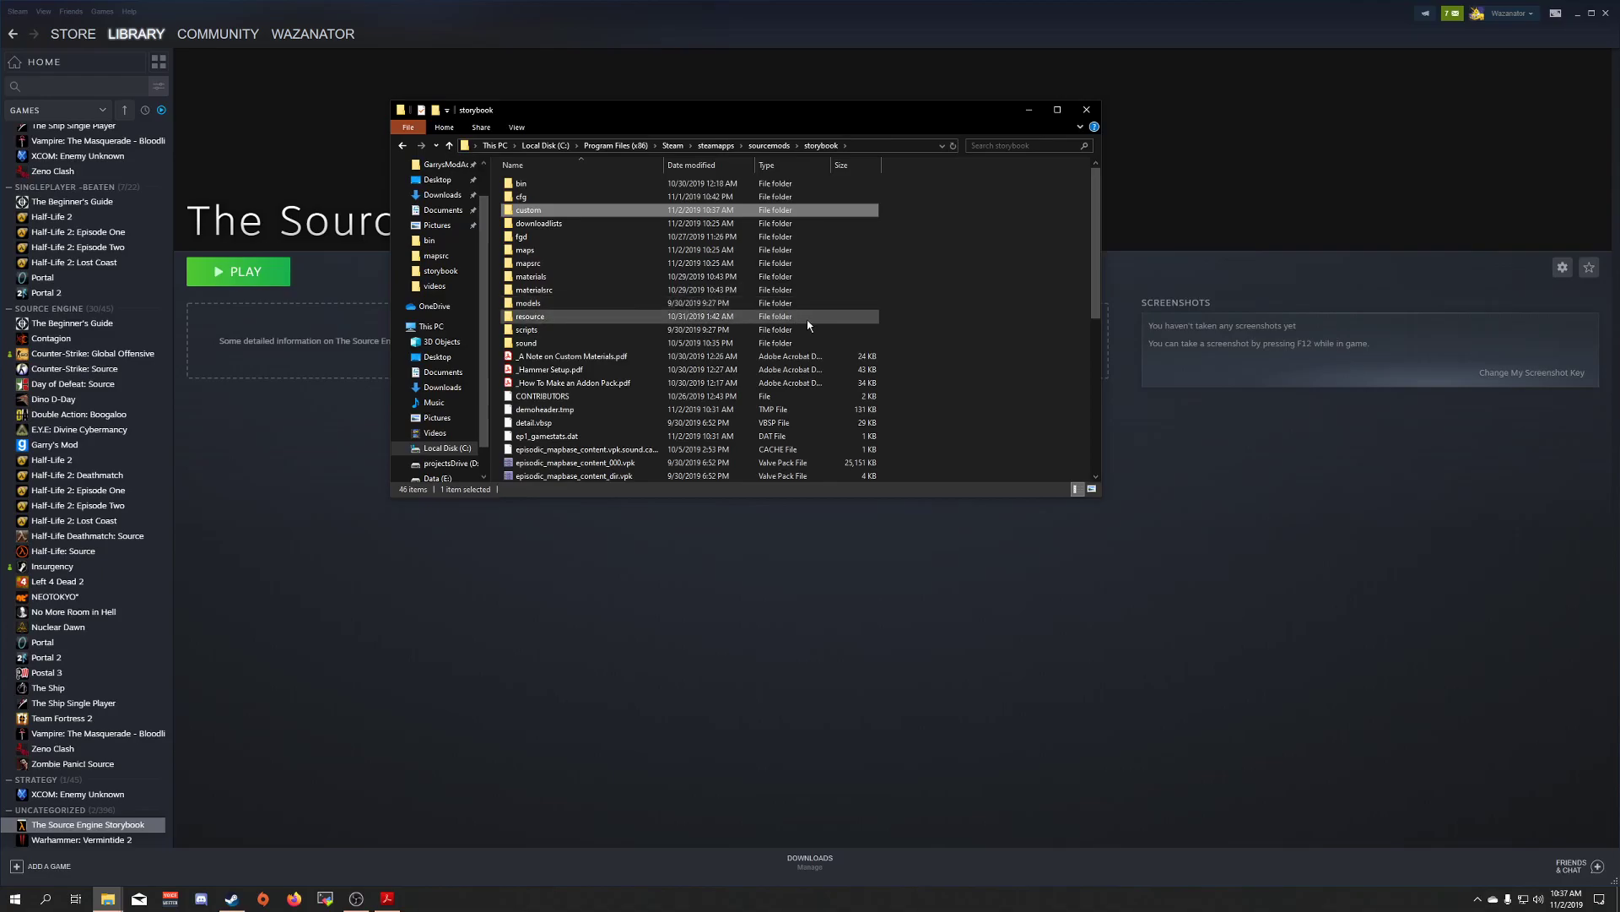
pyautogui.doubleClick(594, 211)
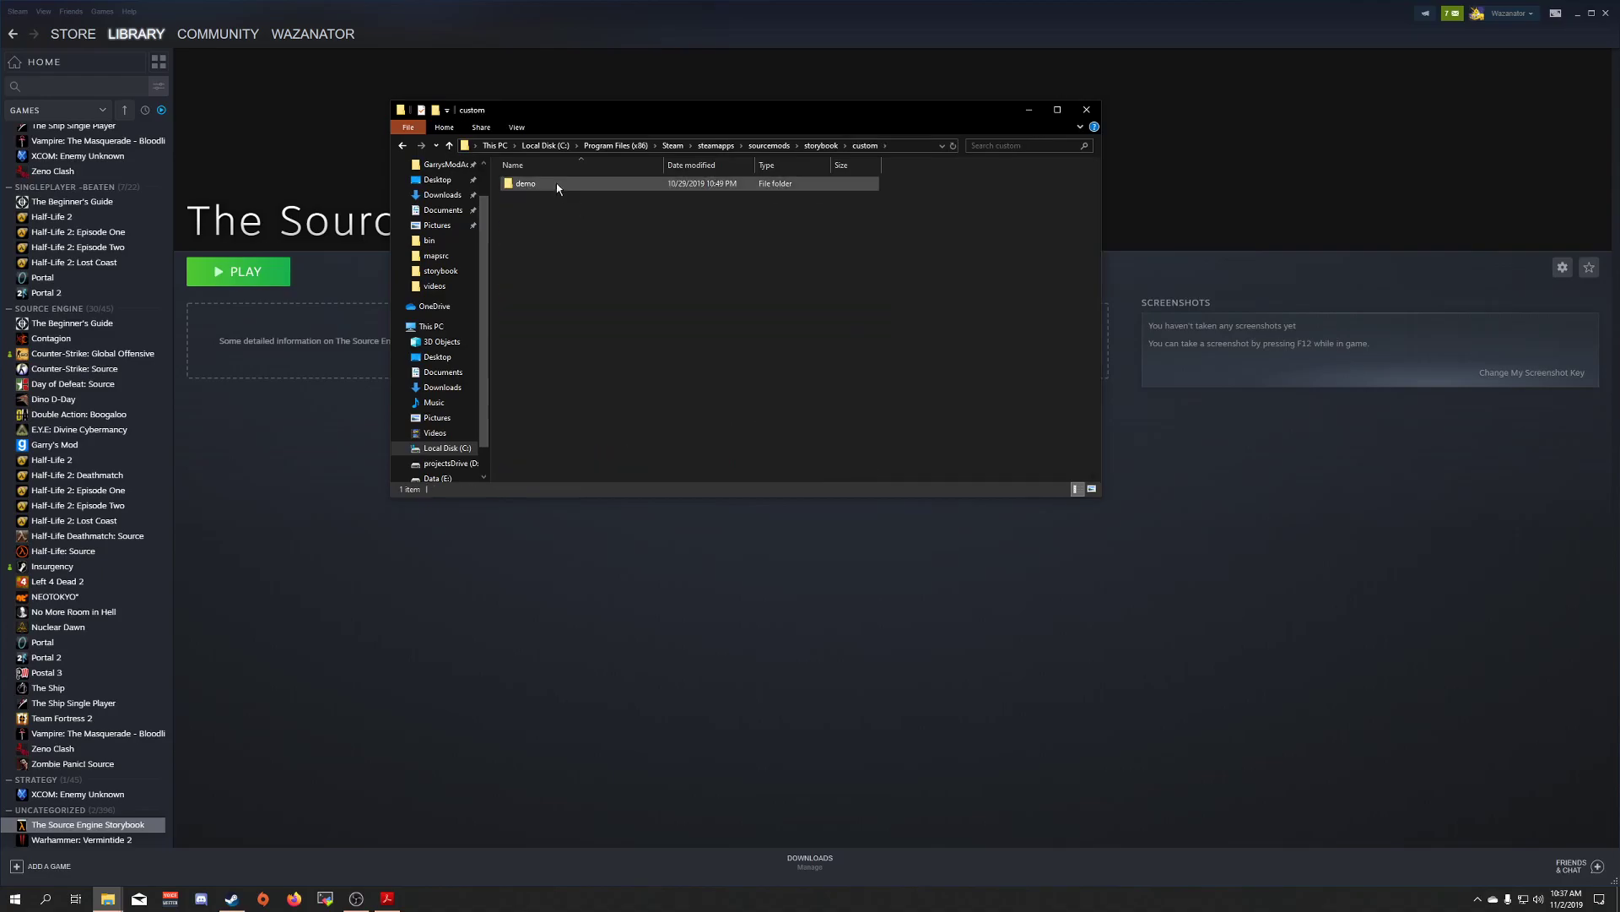
pyautogui.doubleClick(557, 185)
pyautogui.doubleClick(556, 185)
pyautogui.doubleClick(555, 187)
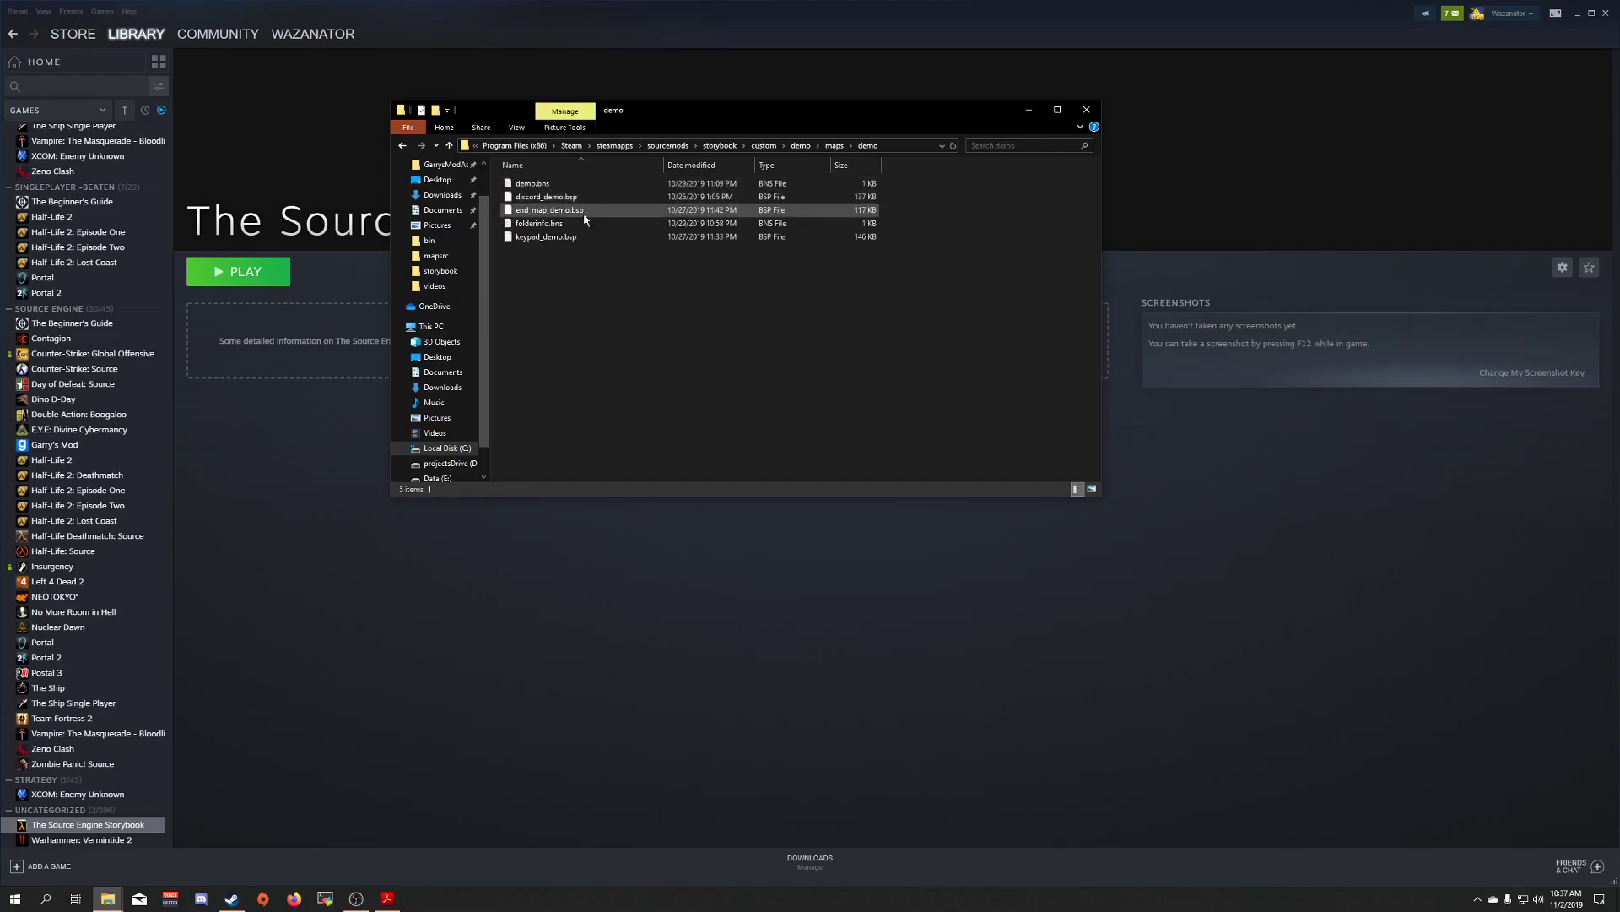
pyautogui.doubleClick(550, 187)
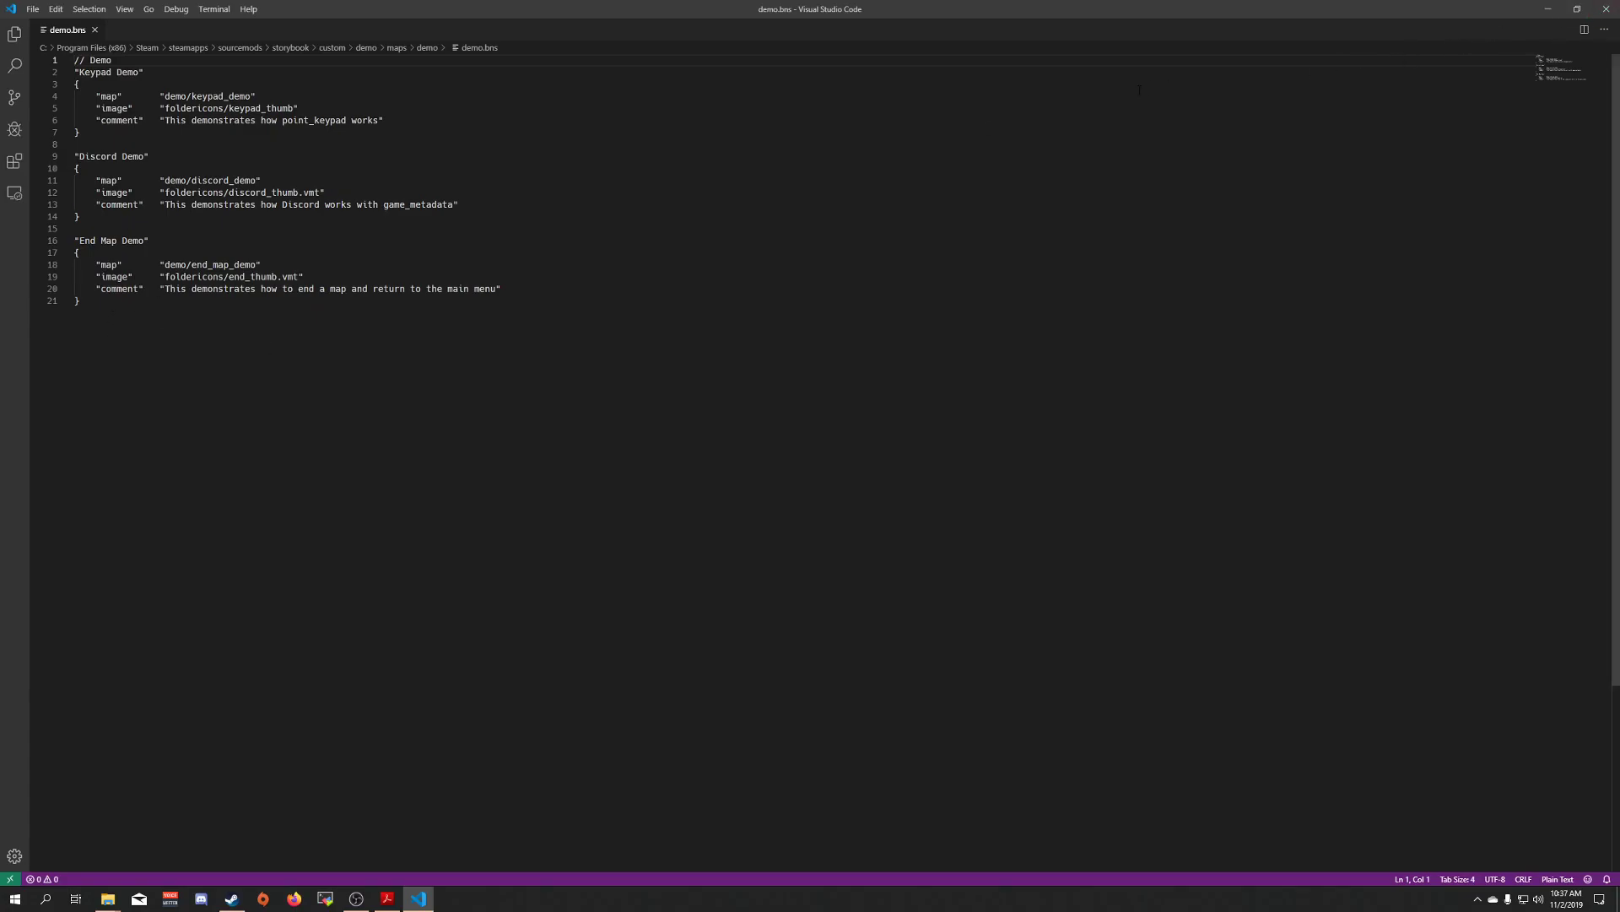
# Close Visual Studio Code and climb the maps, demo, custom and storybook breadcrumbs.
pyautogui.click(1606, 9)
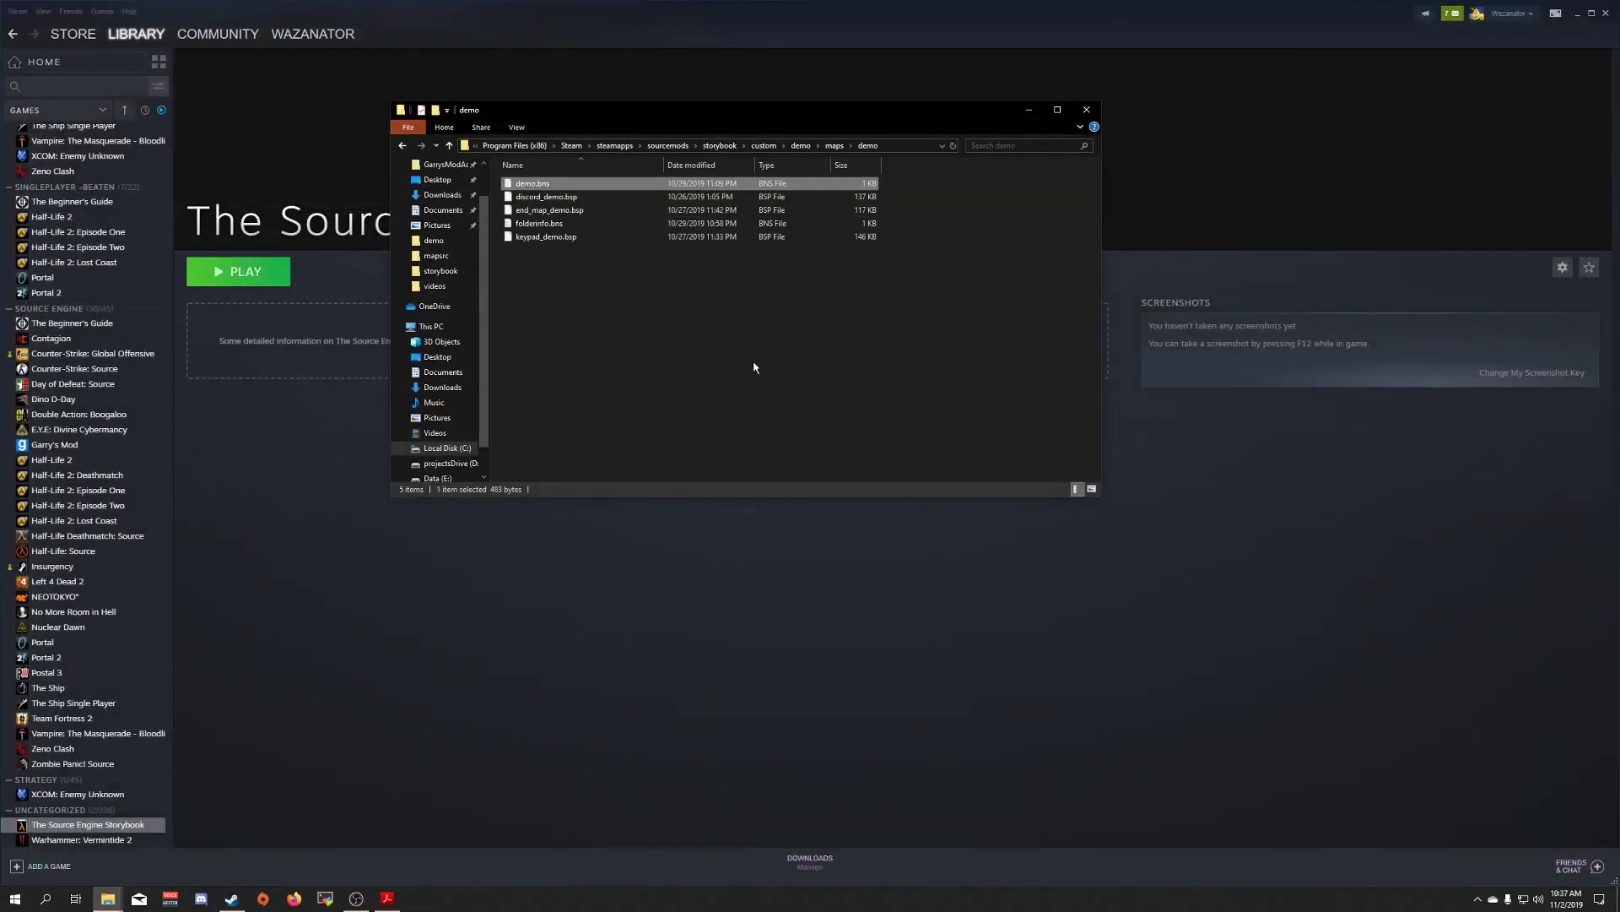
pyautogui.click(832, 146)
pyautogui.click(808, 148)
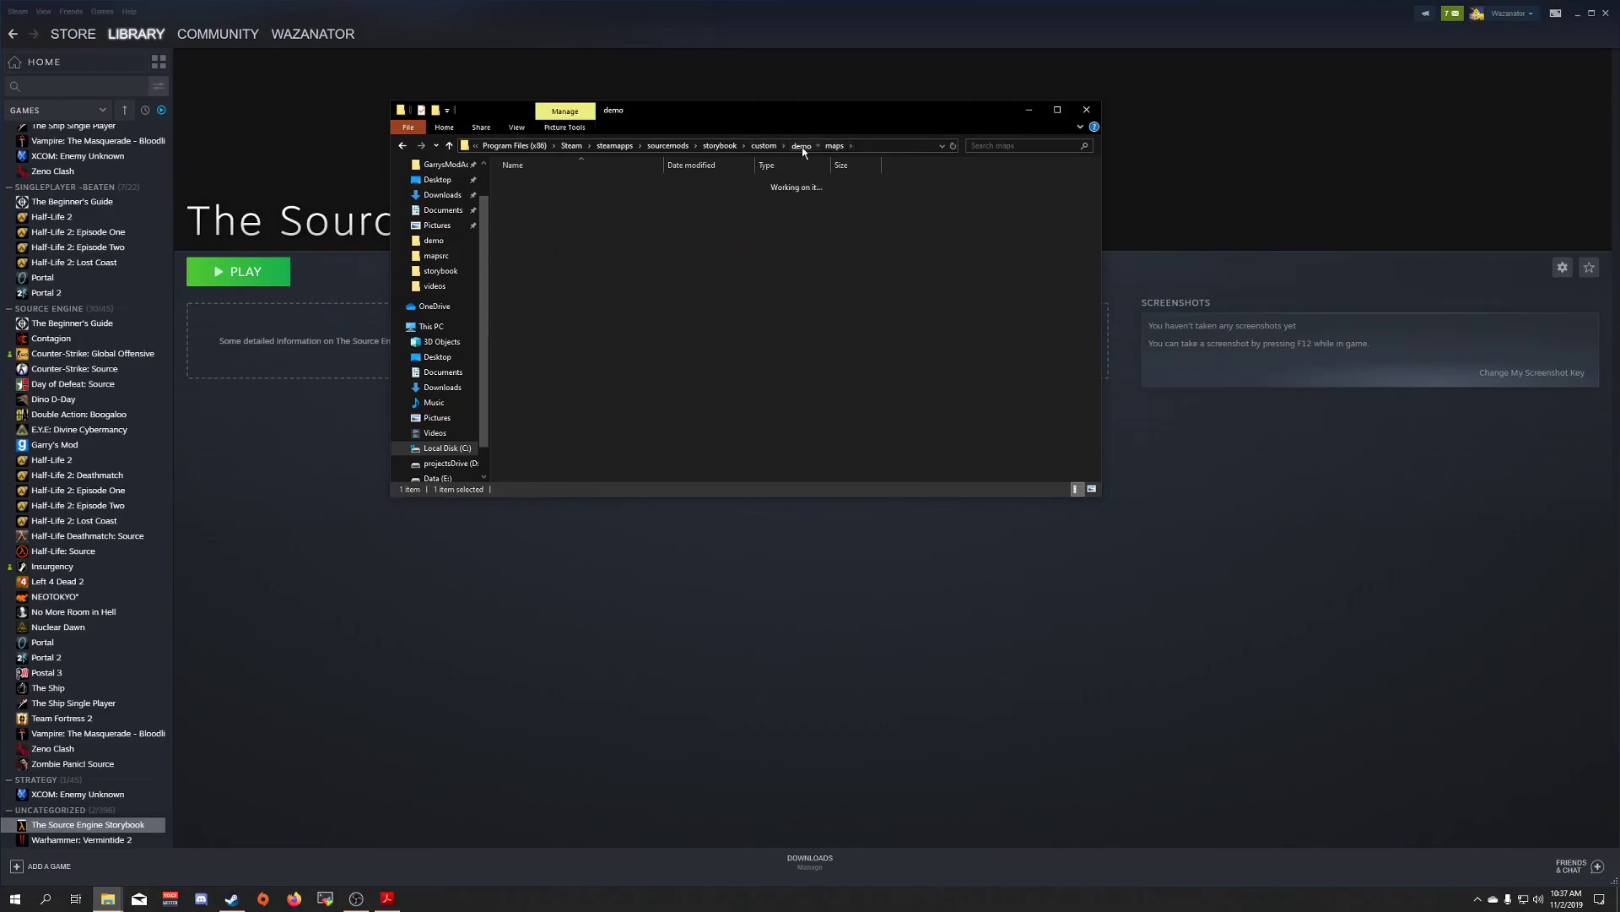
pyautogui.click(824, 147)
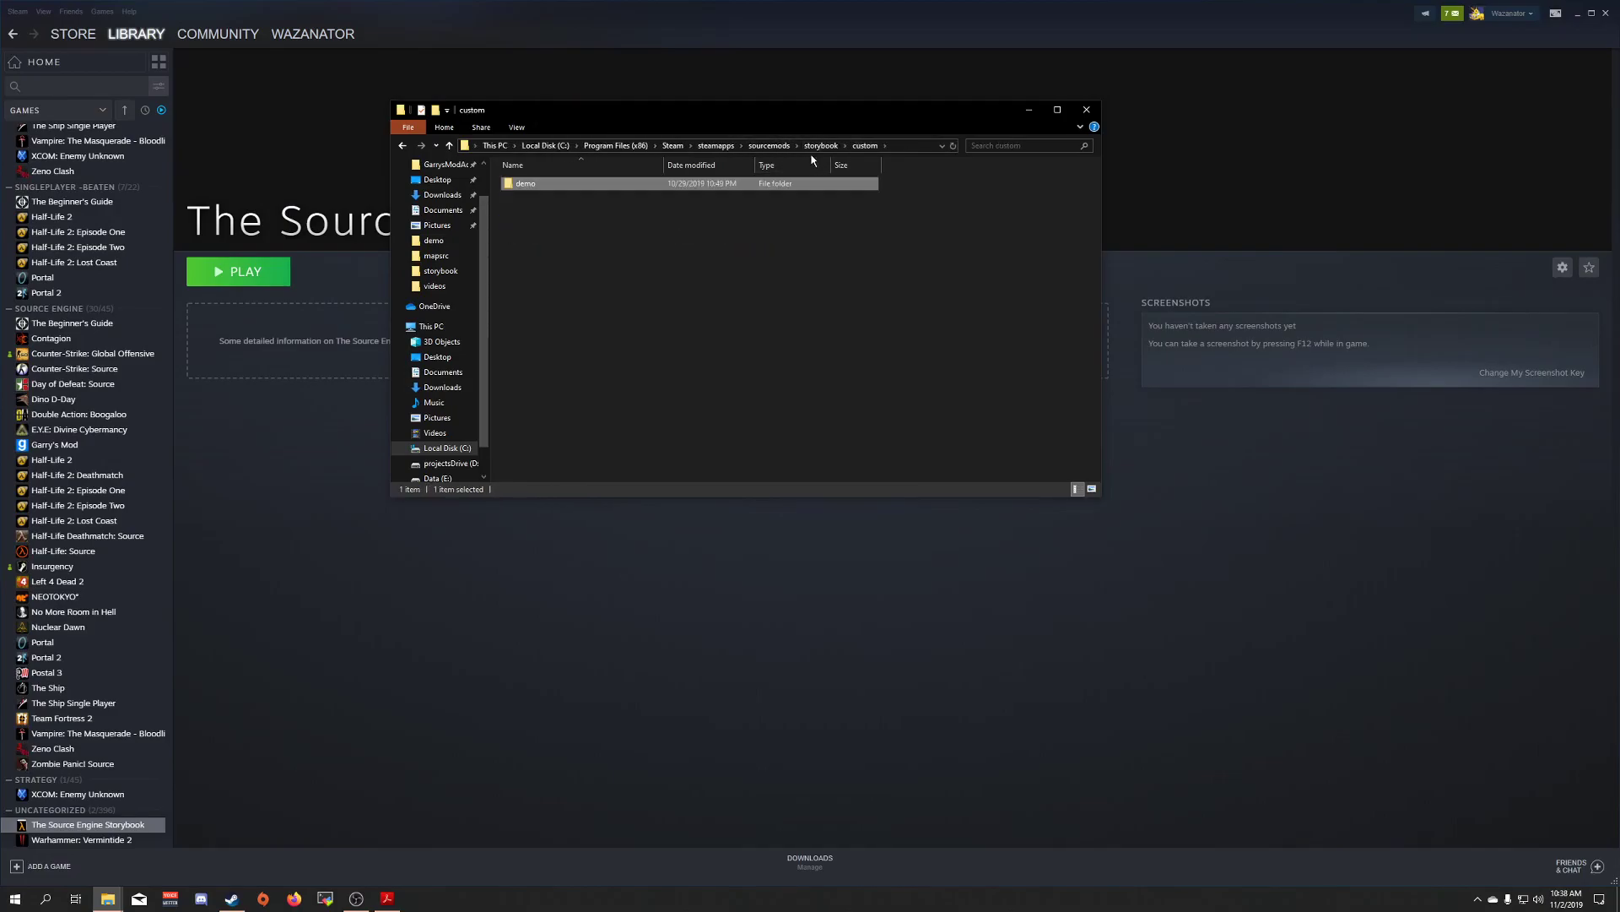
pyautogui.click(820, 147)
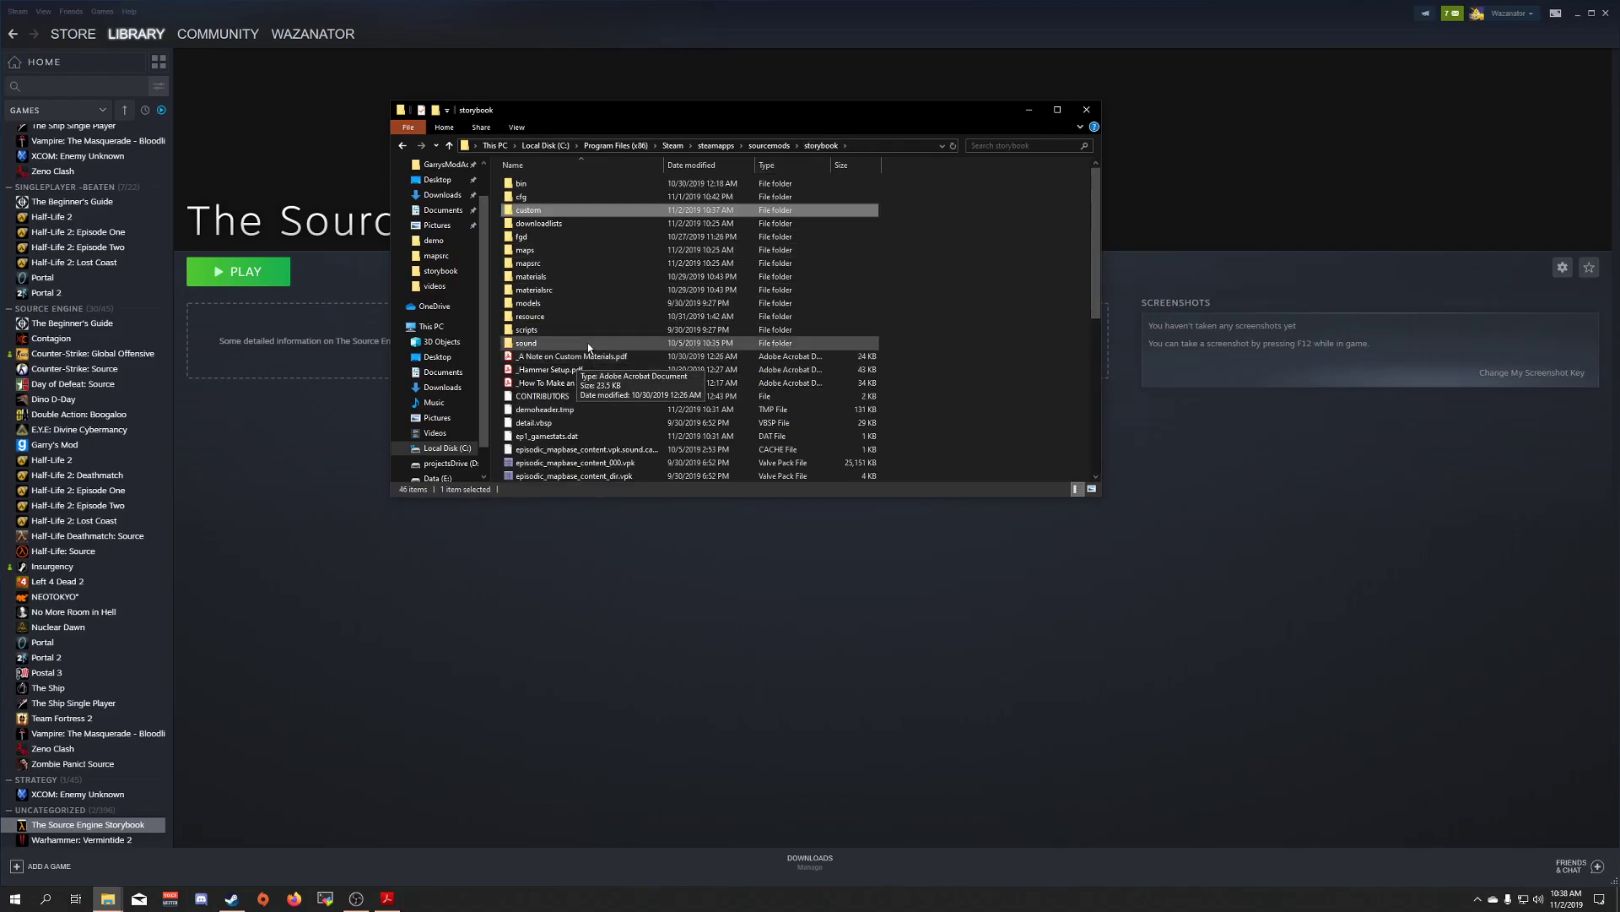